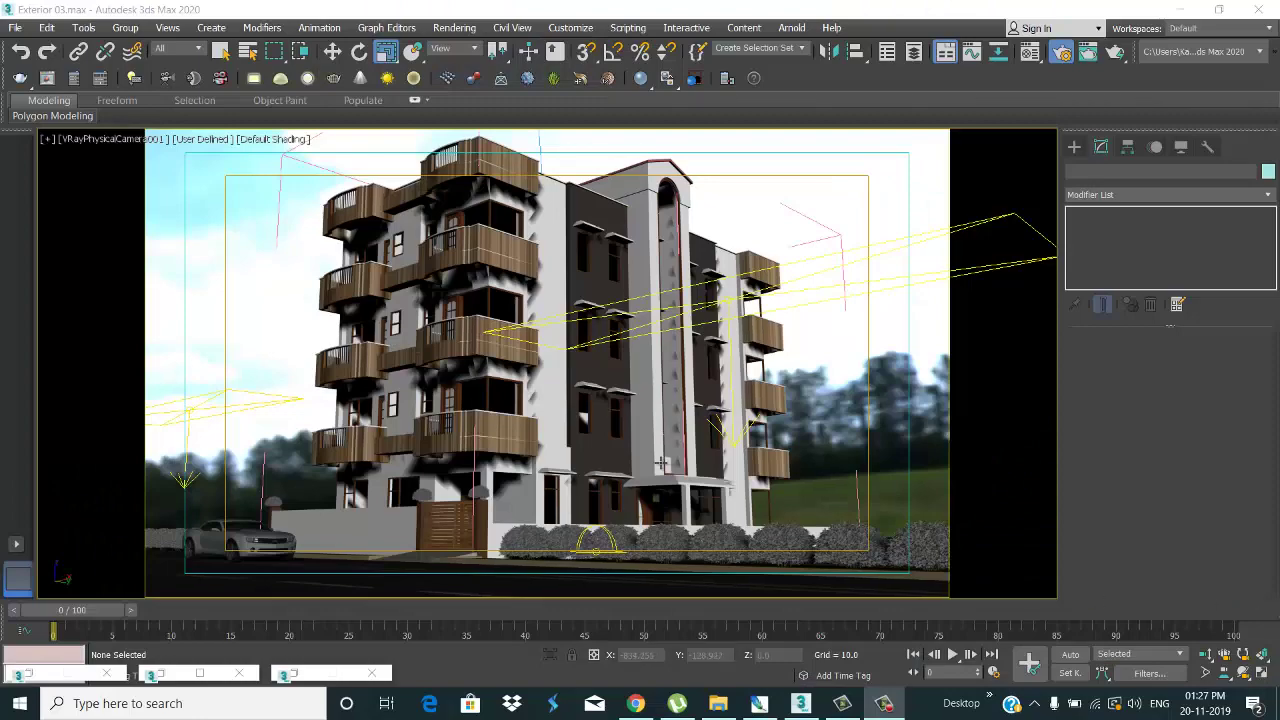
# Step: Select the Line35 glass strip and orbit and zoom the perspective view around the building
pyautogui.click(661, 463)
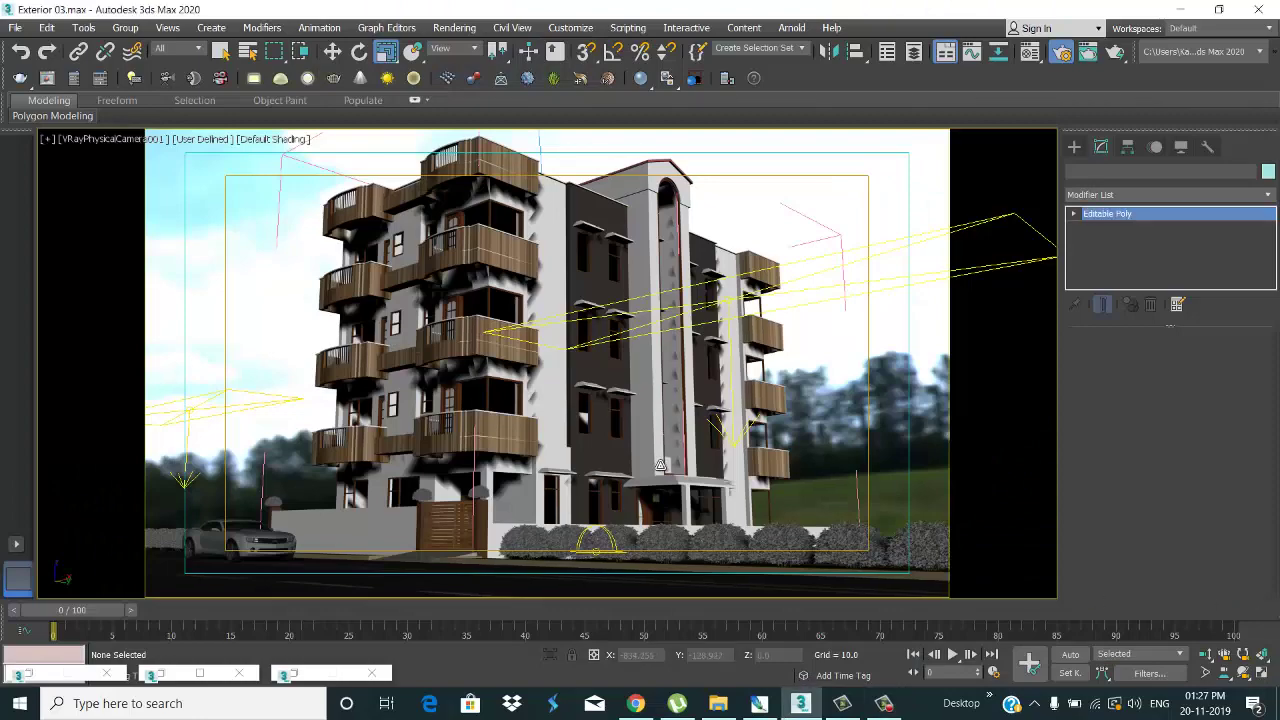
pyautogui.press('p')
pyautogui.press('z')
pyautogui.scroll(-5, 650, 487)
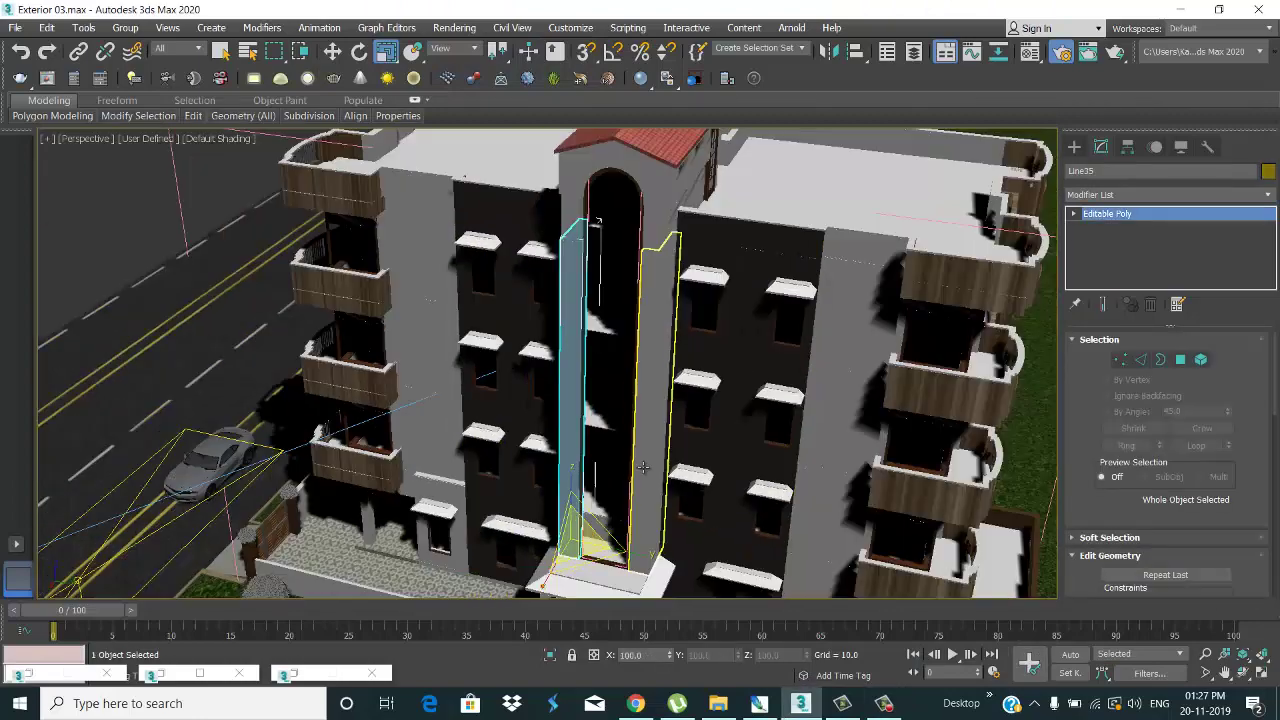
pyautogui.moveTo(650, 487)
pyautogui.keyDown('alt'); pyautogui.mouseDown(button='middle')
pyautogui.moveTo(617, 510)
pyautogui.moveTo(673, 487)
pyautogui.mouseUp(button='middle'); pyautogui.keyUp('alt')
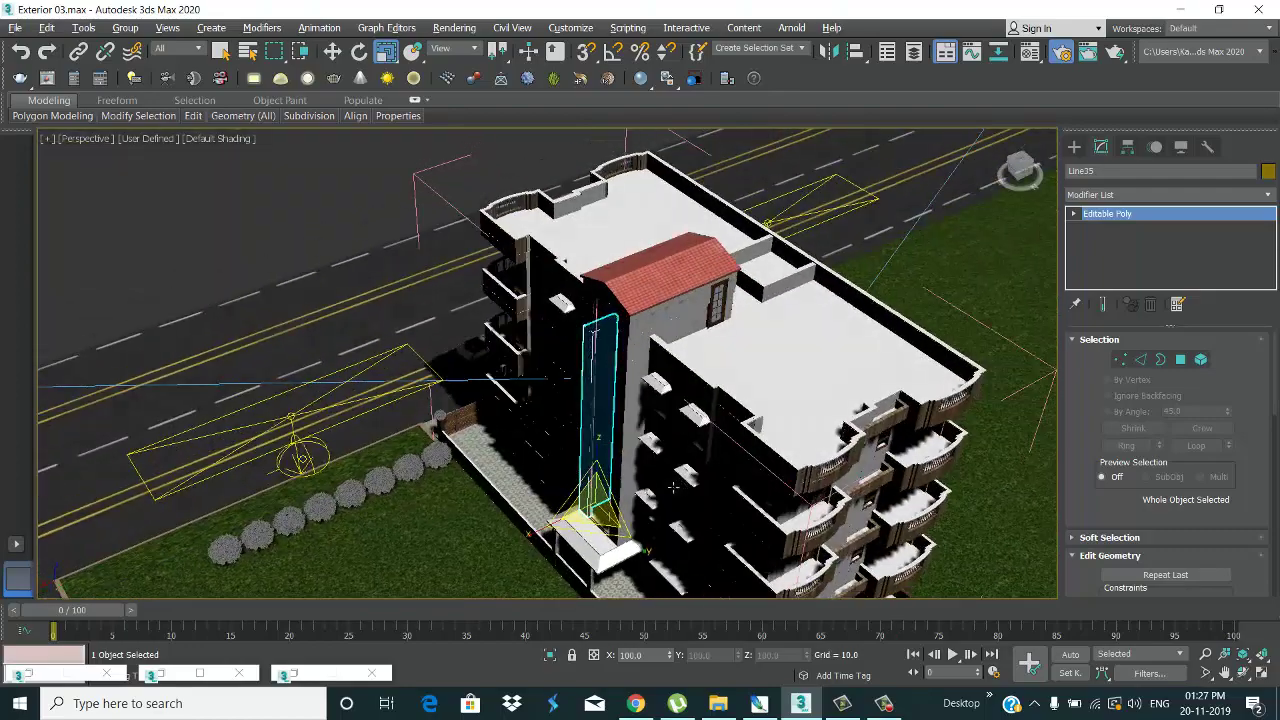
pyautogui.moveTo(733, 434)
pyautogui.keyDown('alt'); pyautogui.mouseDown(button='middle')
pyautogui.moveTo(697, 444)
pyautogui.moveTo(687, 318)
pyautogui.moveTo(740, 400)
pyautogui.mouseUp(button='middle'); pyautogui.keyUp('alt')
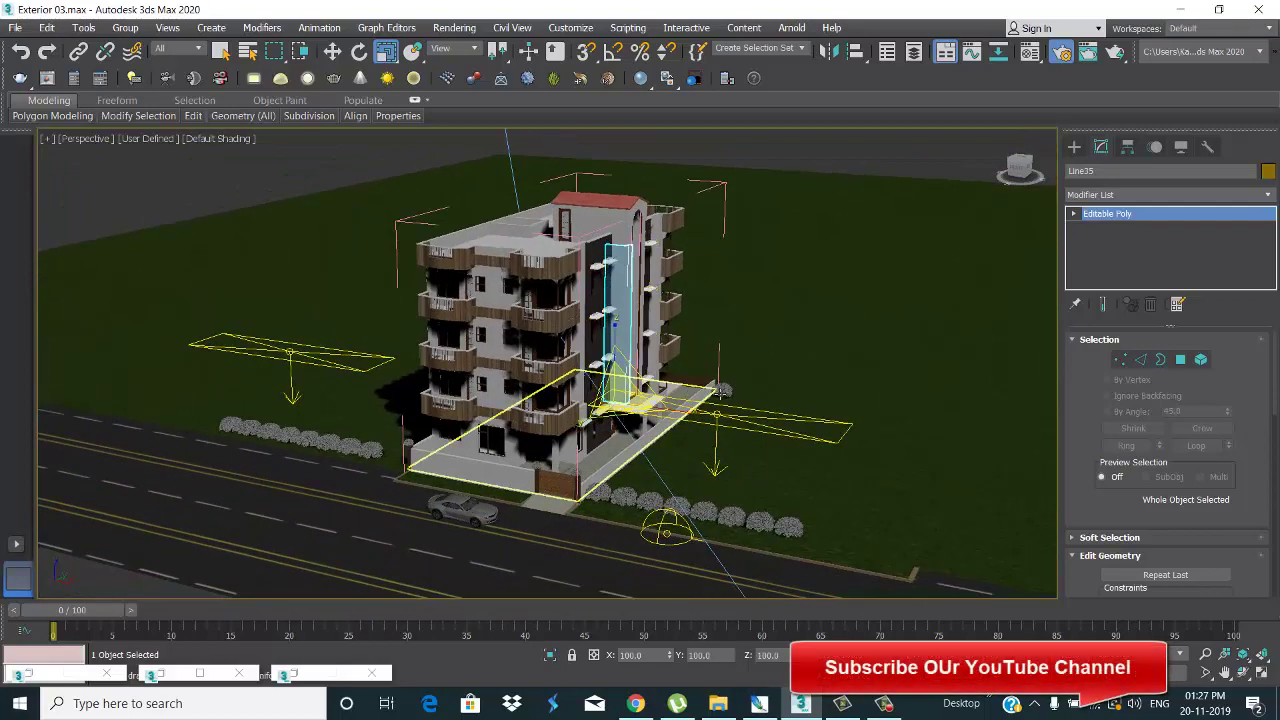
pyautogui.scroll(5, 745, 407)
pyautogui.scroll(-5, 745, 407)
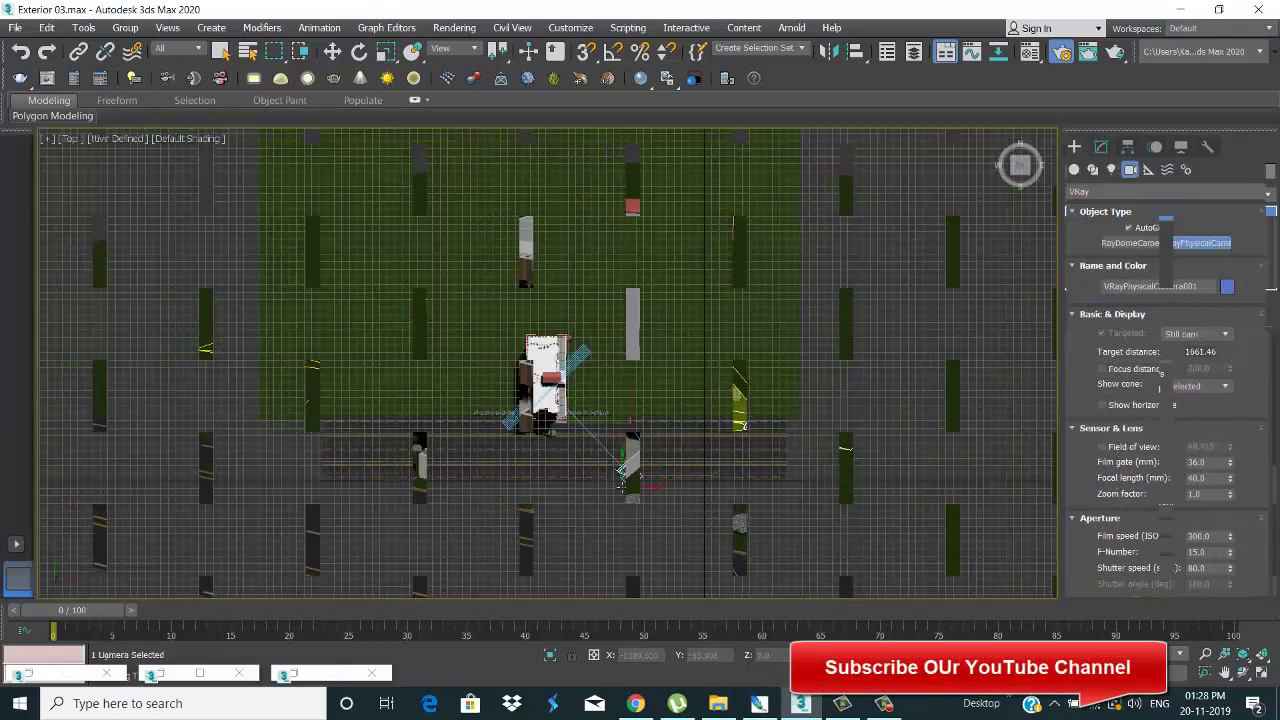
# Step: Place the new VRay camera and align it to VRayPhysicalCamera001
pyautogui.rightClick(551, 400)
pyautogui.scroll(3, 620, 480)
pyautogui.scroll(3, 600, 445)
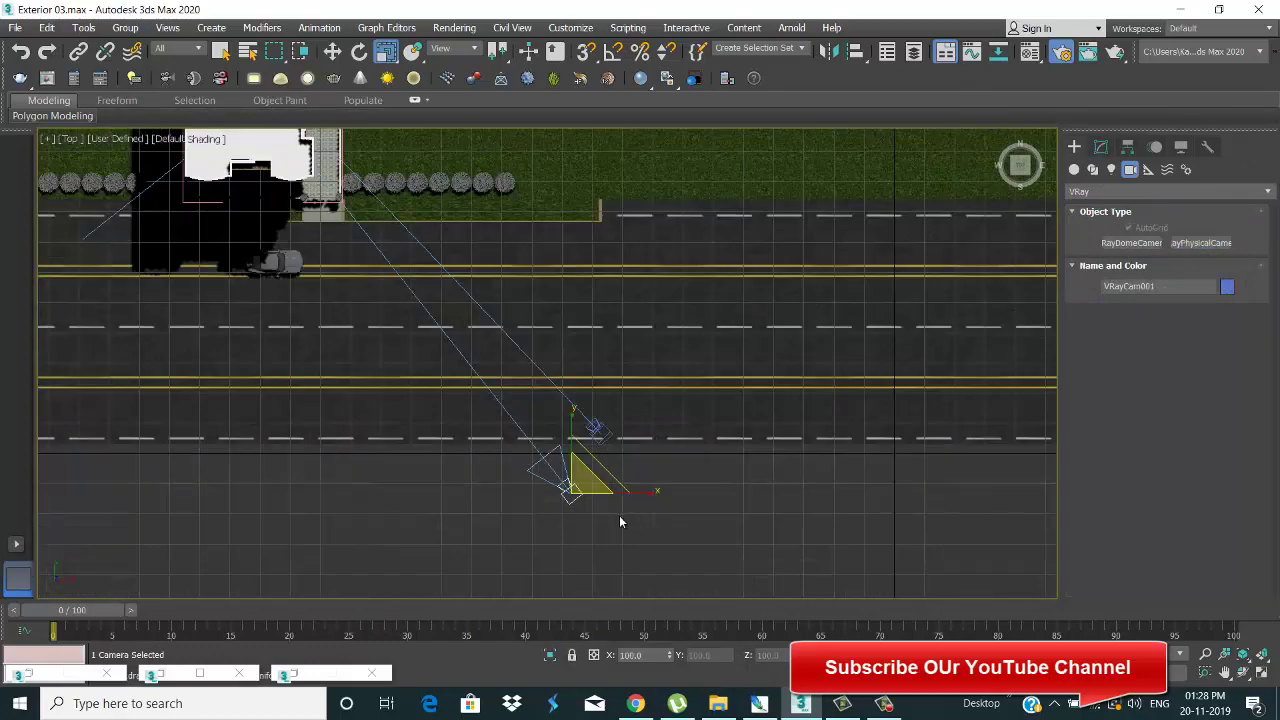
pyautogui.click(596, 438)
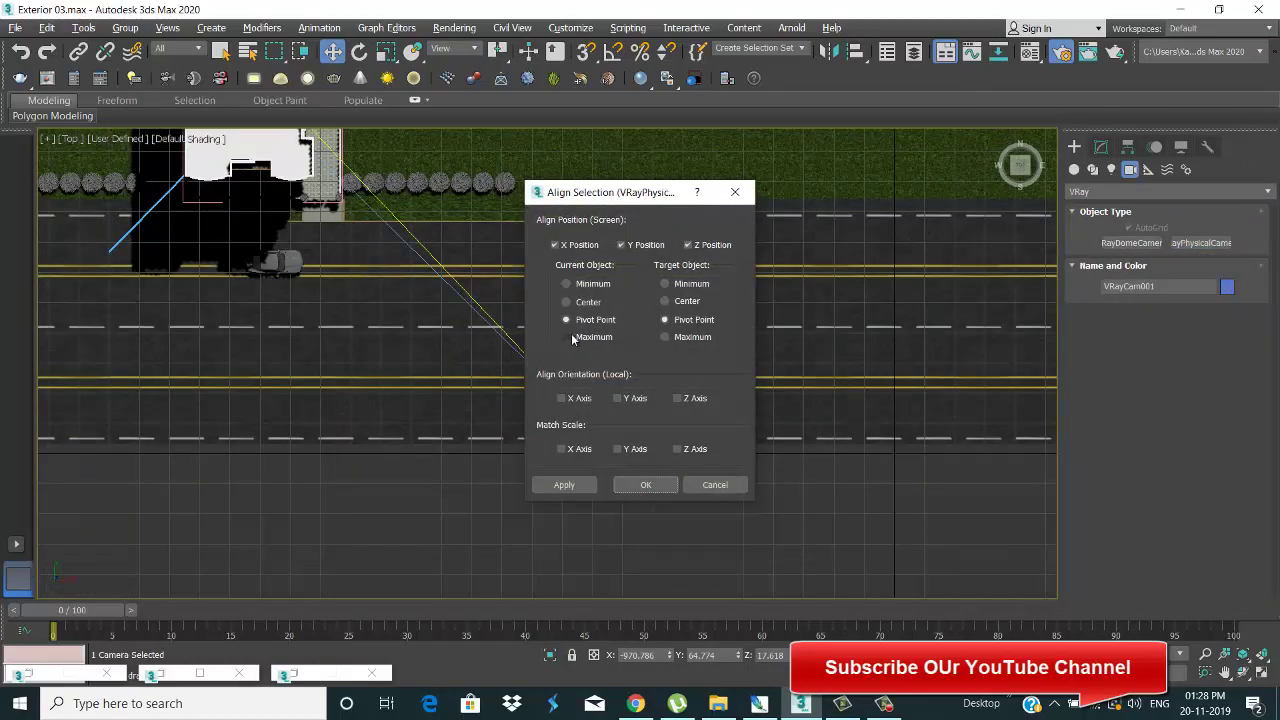
pyautogui.click(646, 485)
# Step: Limit selection to cameras and align the new camera's target to the existing camera's target
pyautogui.moveTo(522, 336); pyautogui.dragTo(694, 551, button='middle')
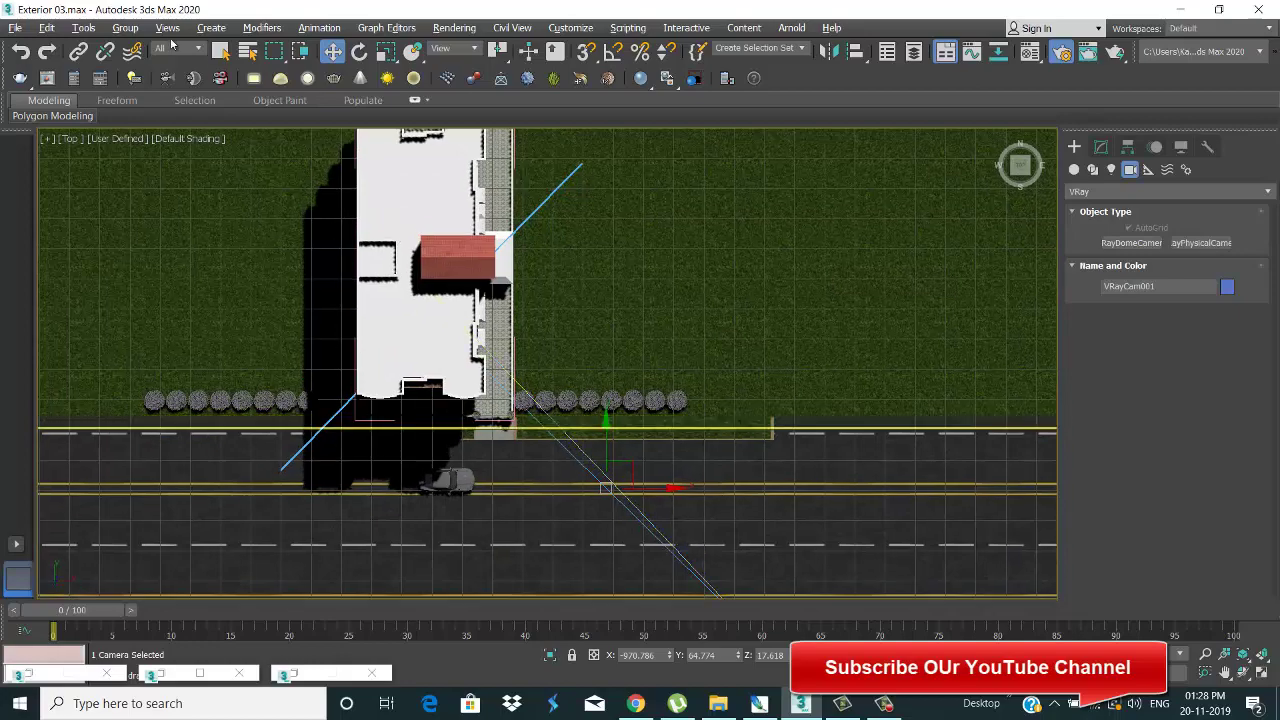
pyautogui.click(175, 48)
pyautogui.click(178, 113)
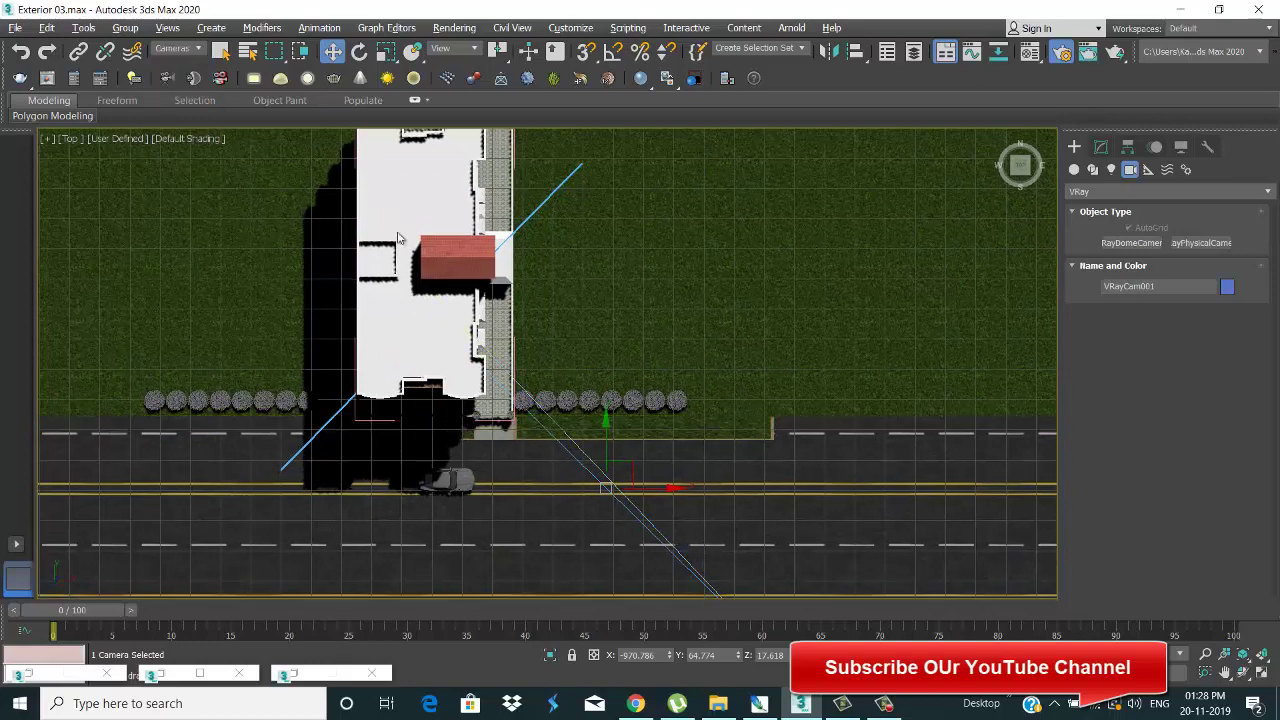
pyautogui.press('F3')
pyautogui.click(433, 314)
pyautogui.scroll(-3, 500, 320)
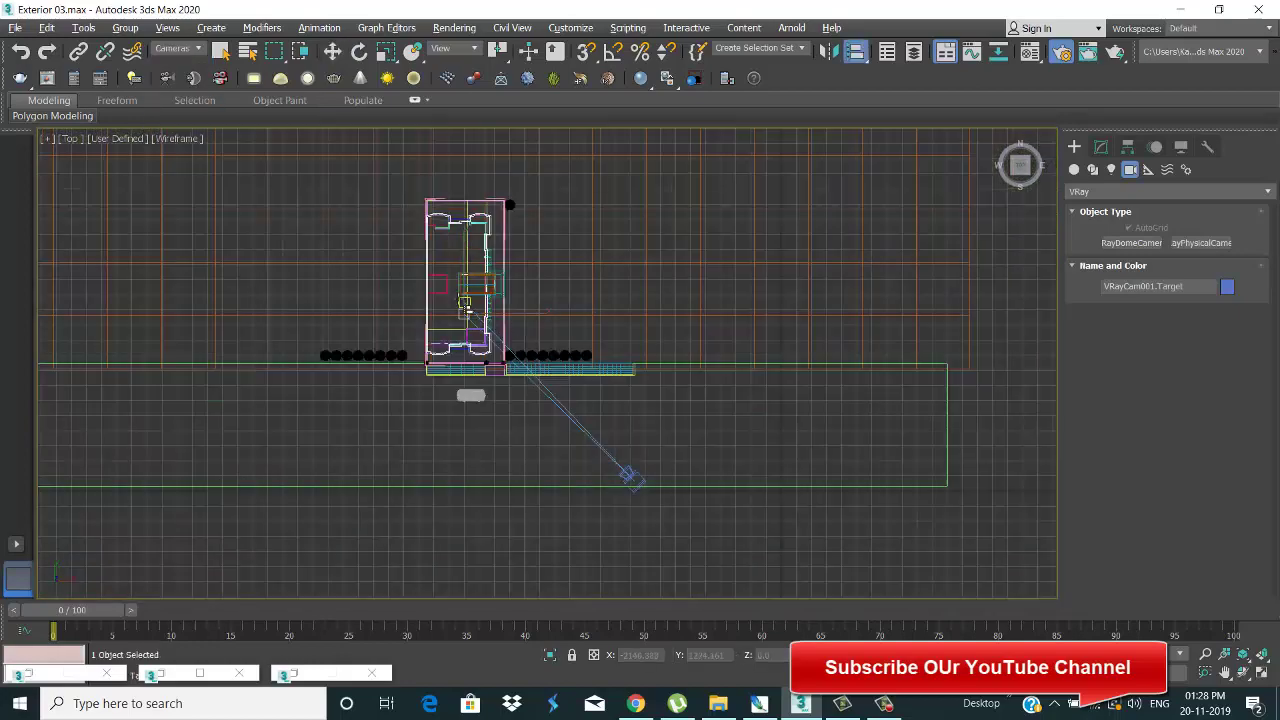
pyautogui.hotkey('alt', 'a')
pyautogui.click(519, 360)
pyautogui.click(644, 485)
# Step: Look through VRayPhysicalCamera001 to check the framing, then return to perspective view
pyautogui.press('c')
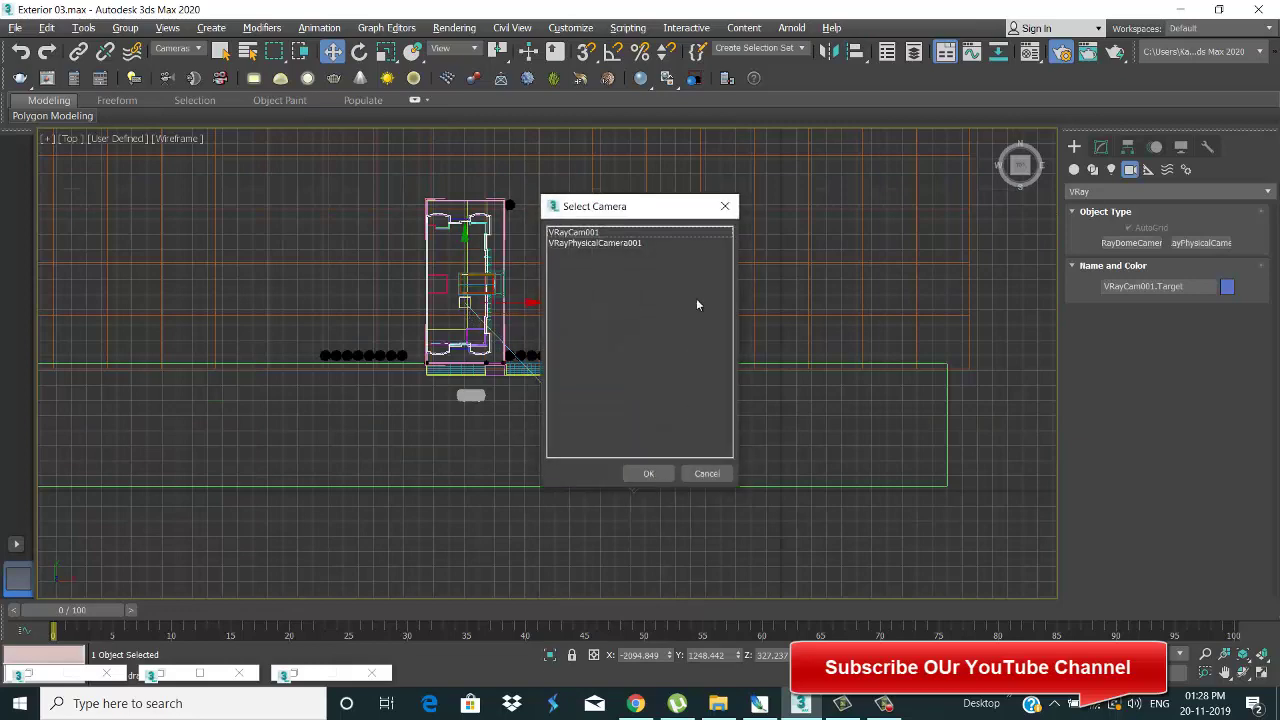
pyautogui.click(648, 474)
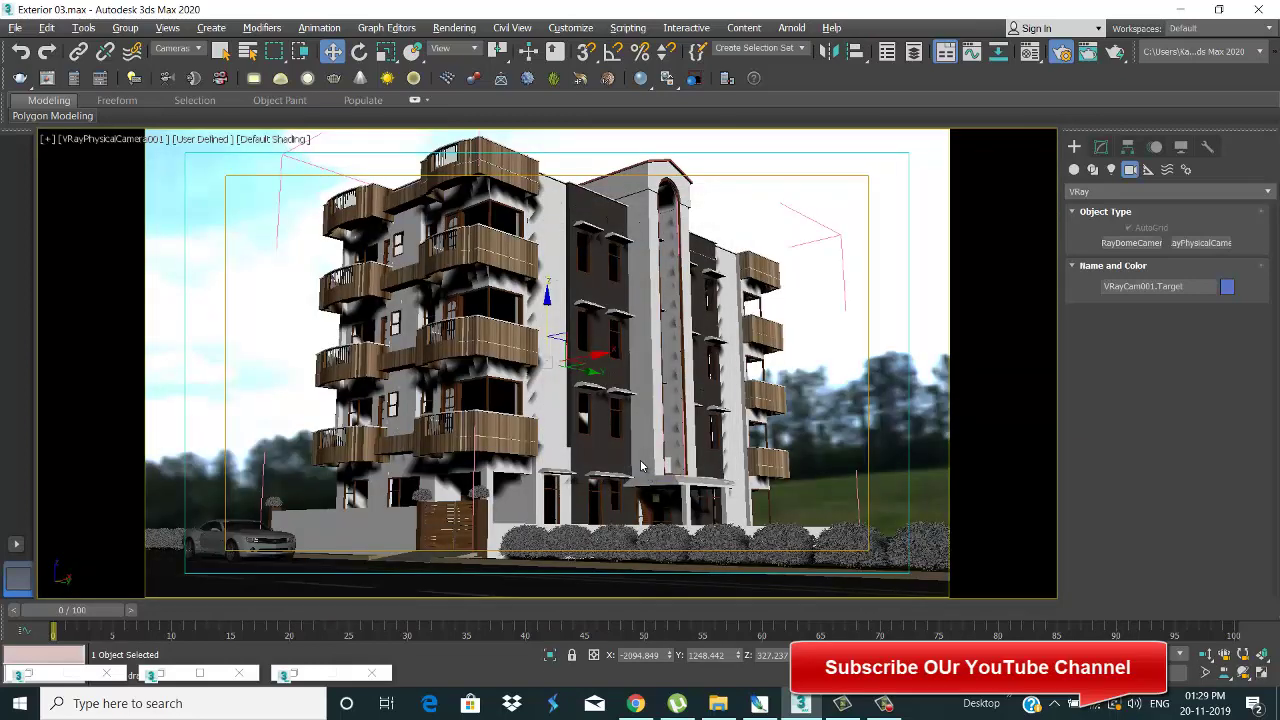
pyautogui.press('p')
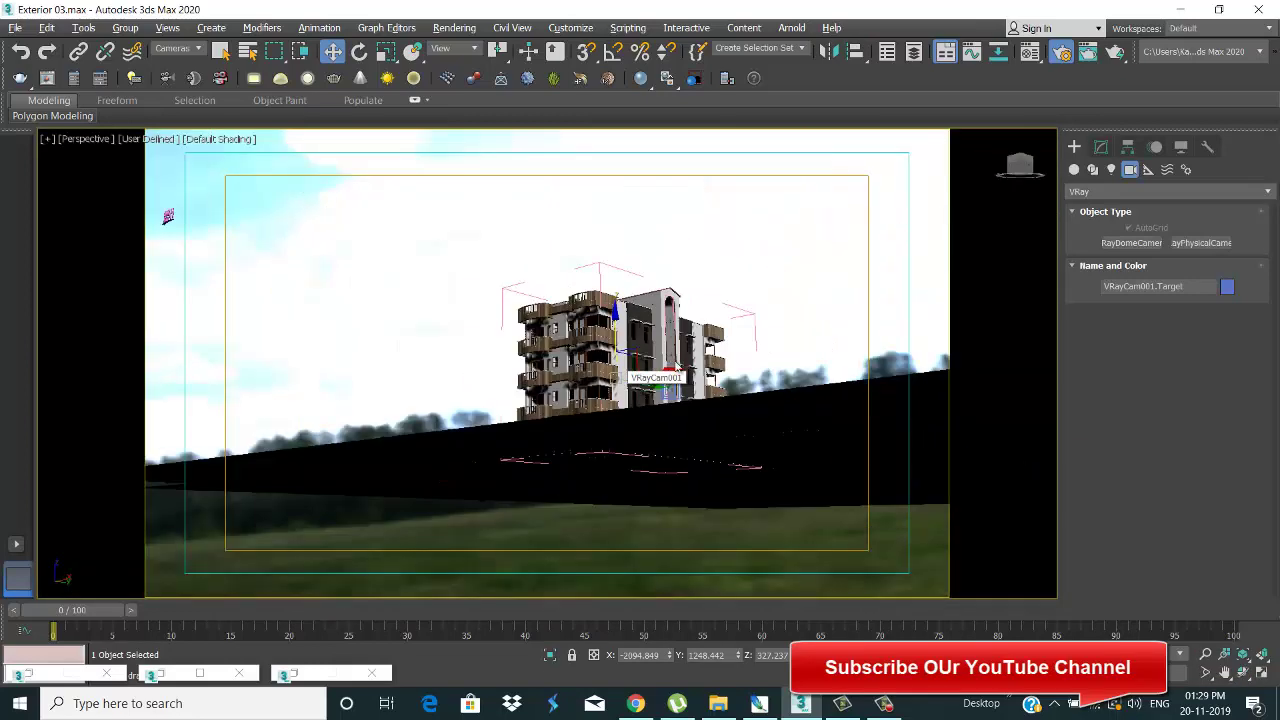
pyautogui.keyDown('alt'); pyautogui.moveTo(643, 366); pyautogui.dragTo(616, 378, button='middle'); pyautogui.keyUp('alt')
pyautogui.scroll(-3, 638, 413)
pyautogui.scroll(5, 657, 330)
pyautogui.click(657, 330)
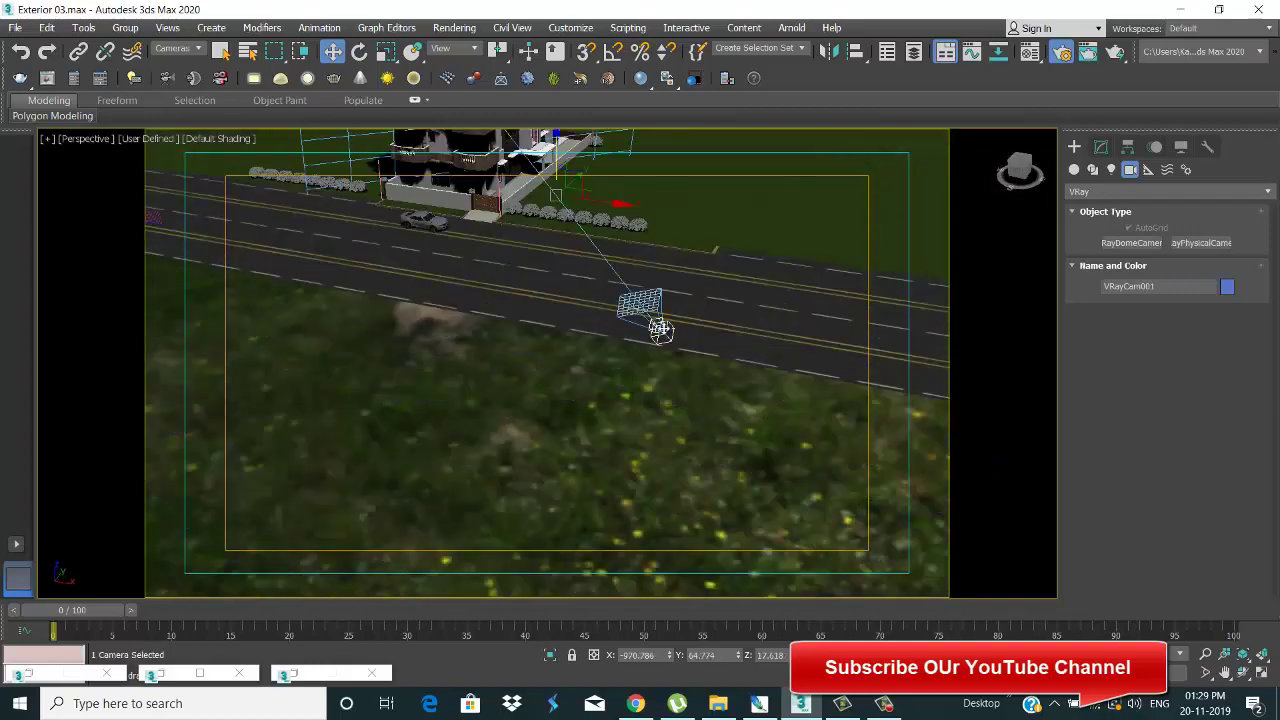
pyautogui.scroll(3, 657, 330)
pyautogui.moveTo(657, 330)
pyautogui.mouseDown(button='middle')
pyautogui.moveTo(655, 428)
pyautogui.moveTo(631, 440)
pyautogui.mouseUp(button='middle')
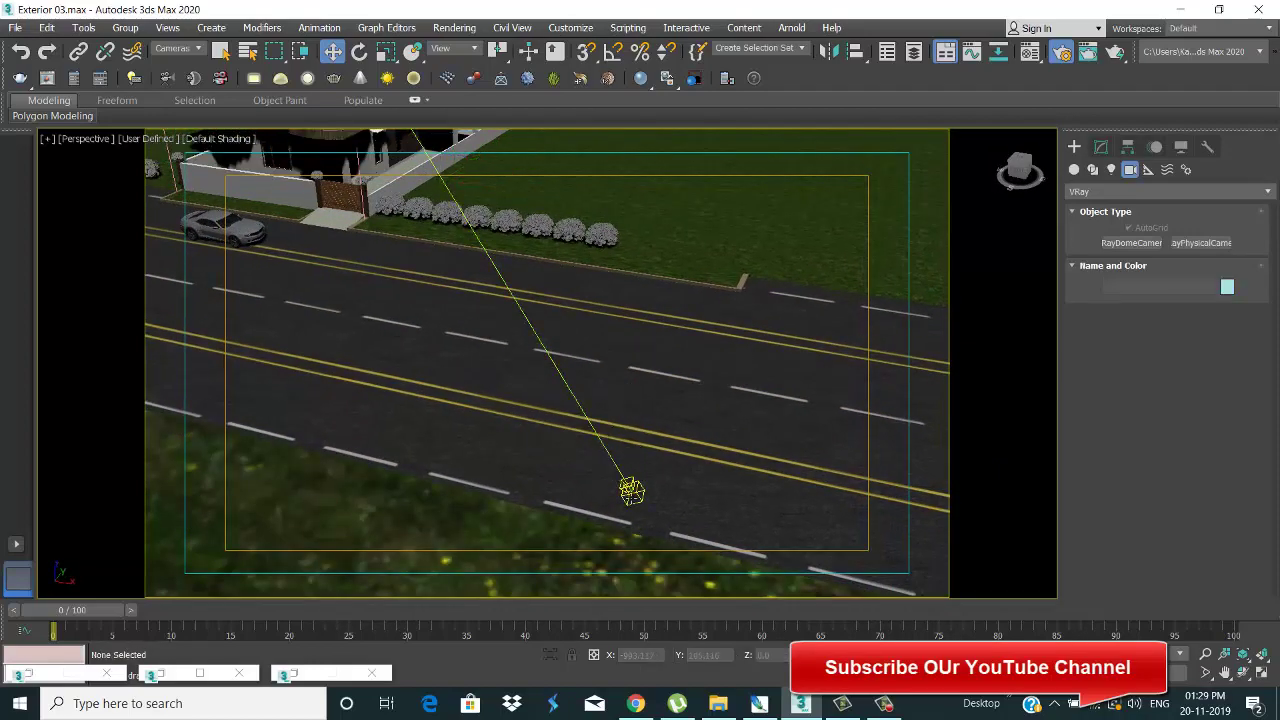
pyautogui.click(631, 490)
pyautogui.click(1101, 148)
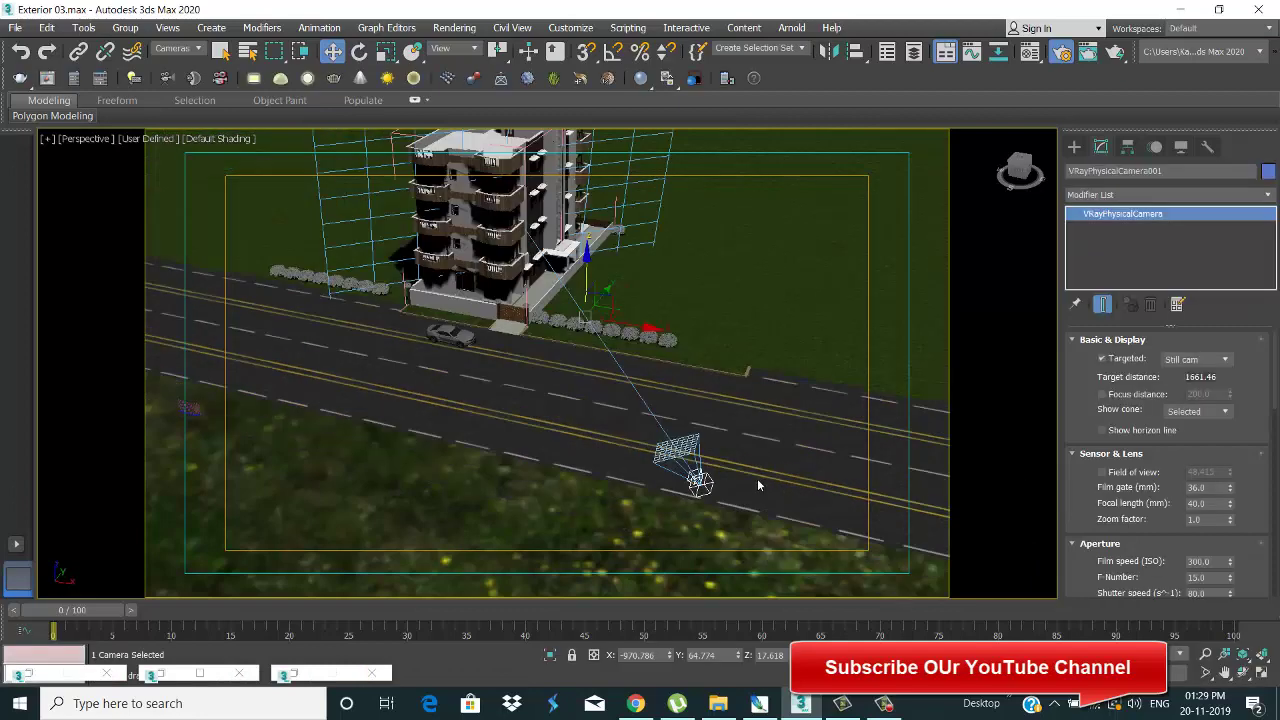
pyautogui.scroll(-3, 1160, 480)
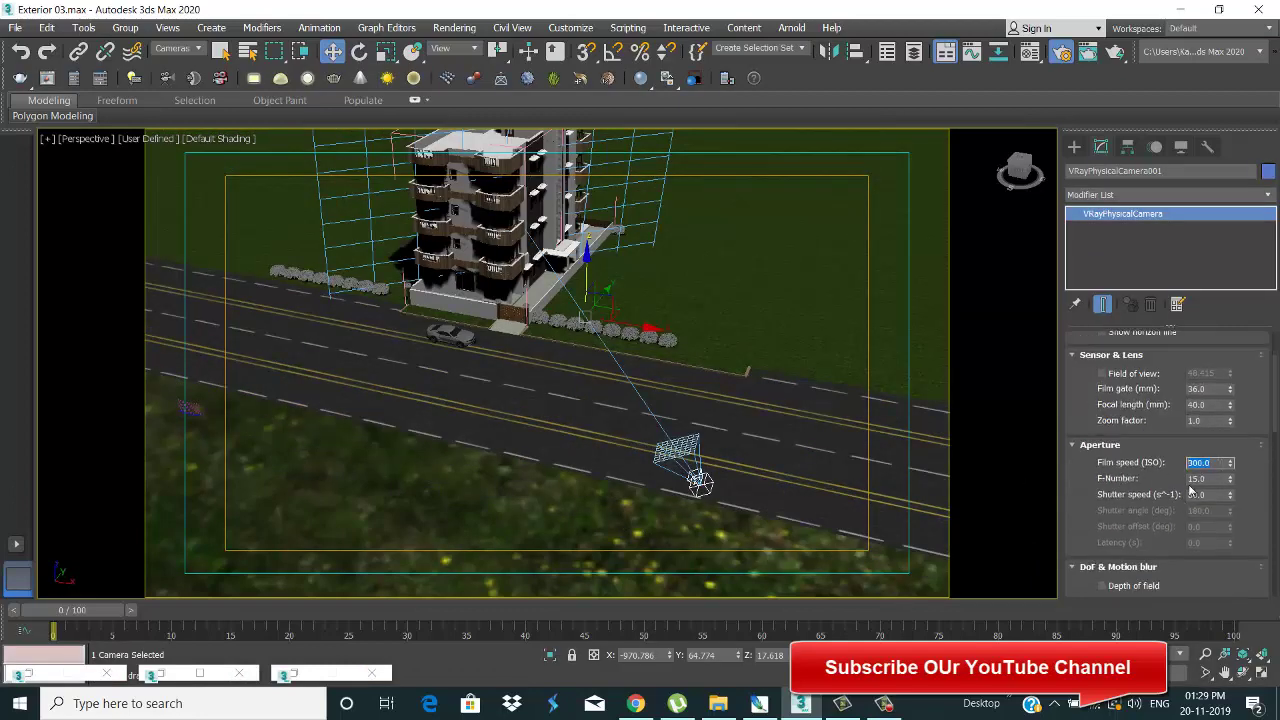
pyautogui.scroll(-5, 1225, 470)
pyautogui.scroll(-3, 1247, 446)
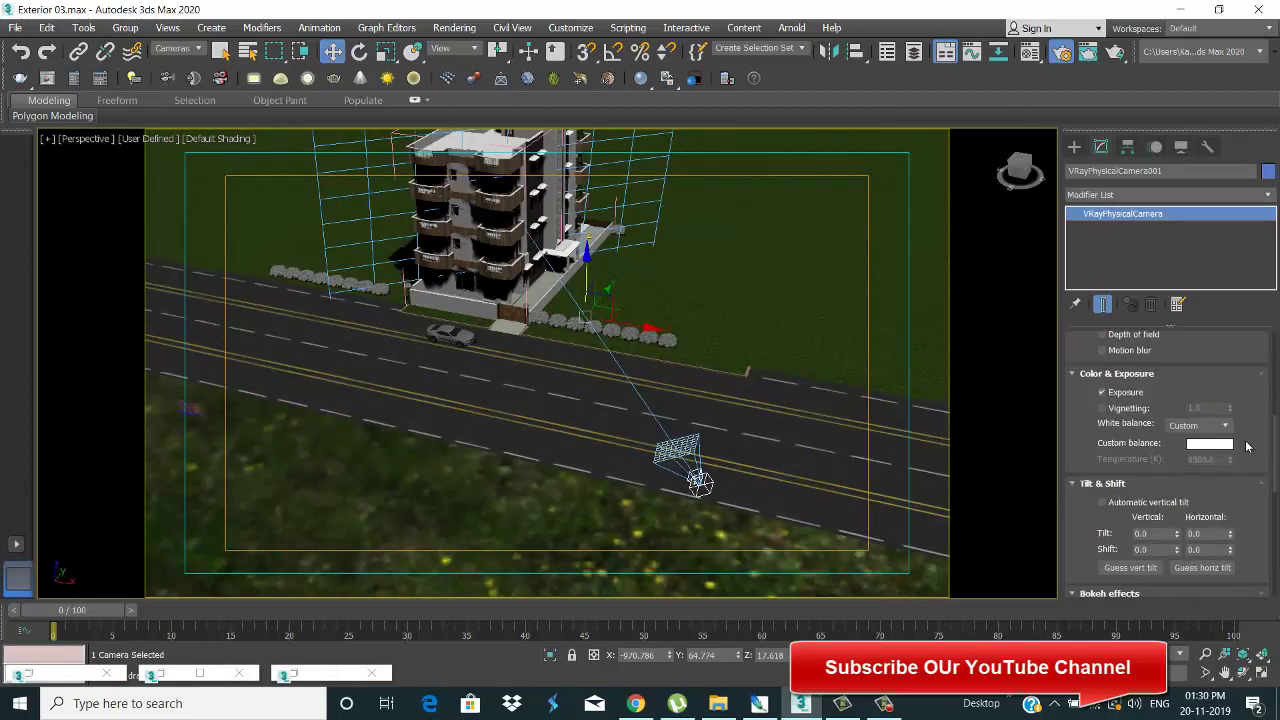
pyautogui.click(1210, 446)
pyautogui.click(574, 246)
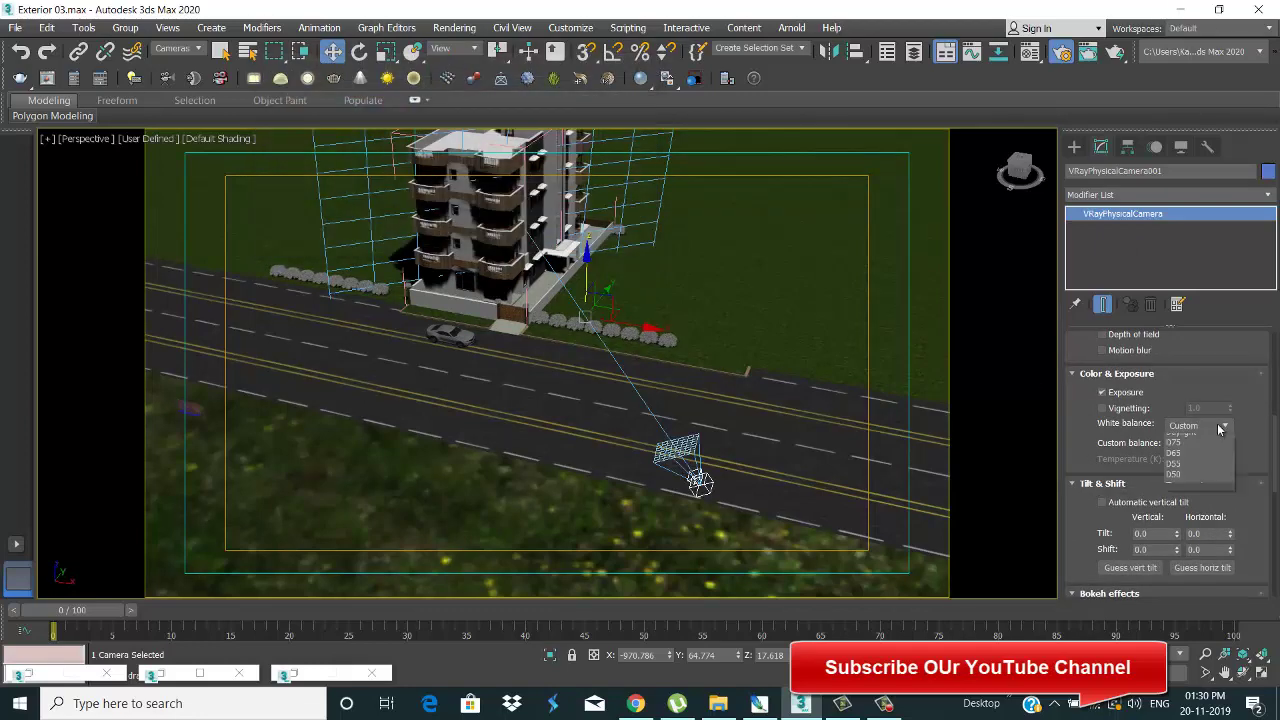
# Step: Set the viewport background to the Customize User Interface gradient colours
pyautogui.click(644, 435)
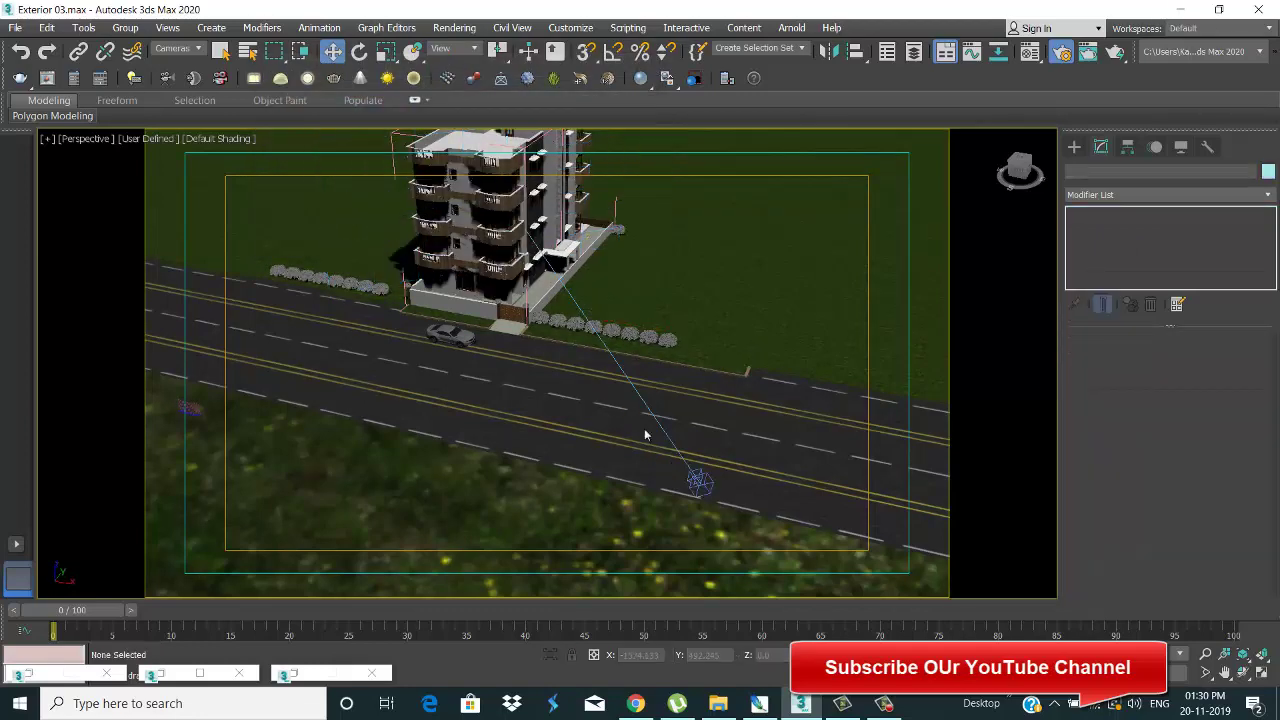
pyautogui.hotkey('alt', 'b')
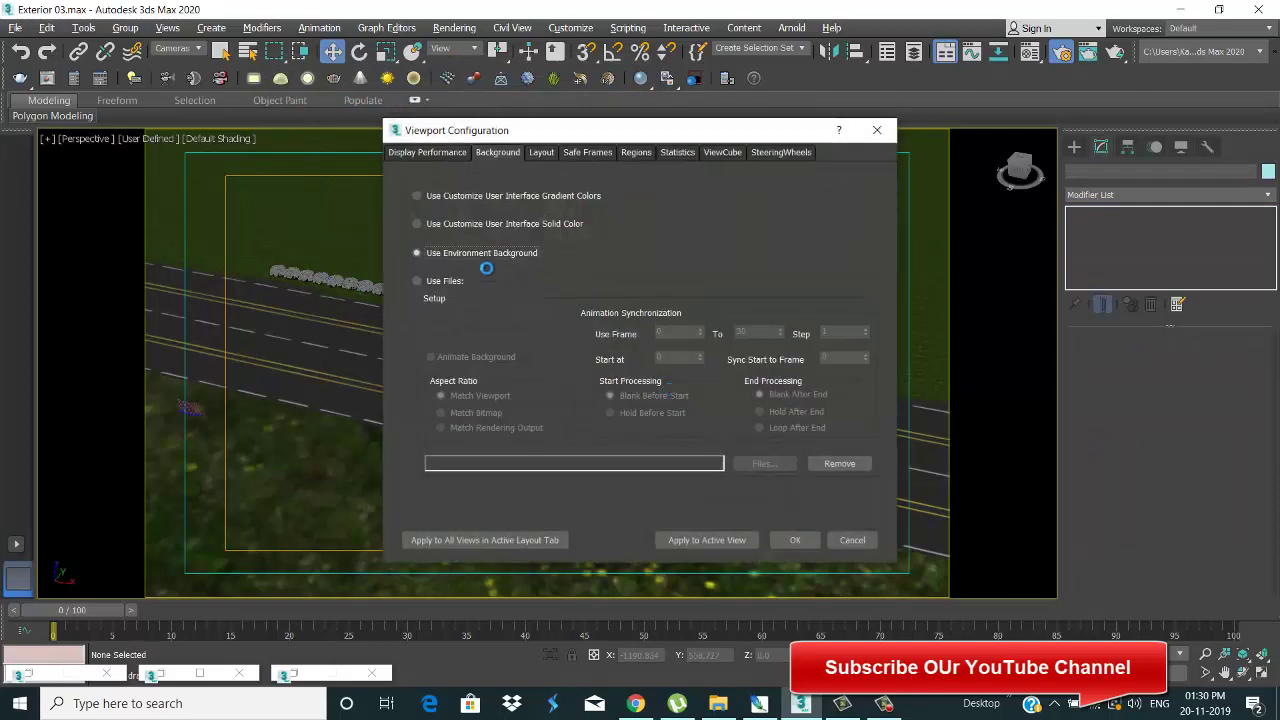
pyautogui.click(417, 195)
pyautogui.click(792, 543)
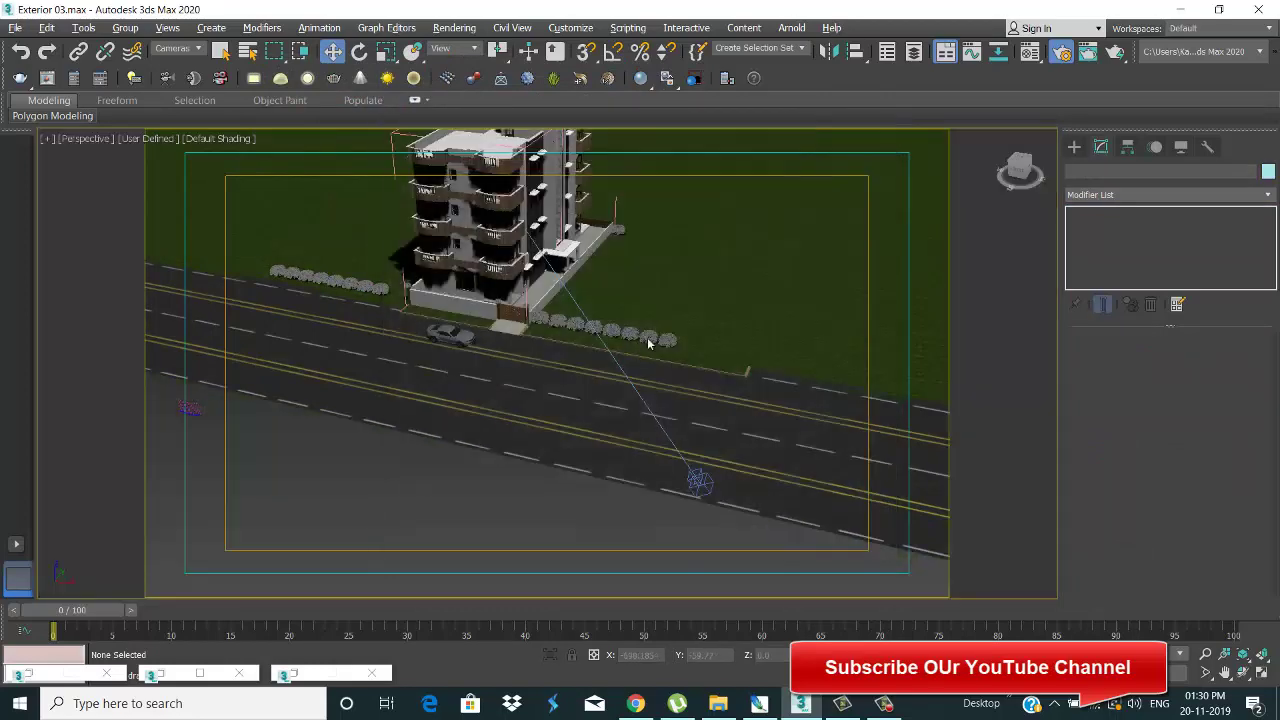
# Step: Clear the Environment Map to None in Environment and Effects
pyautogui.click(454, 27)
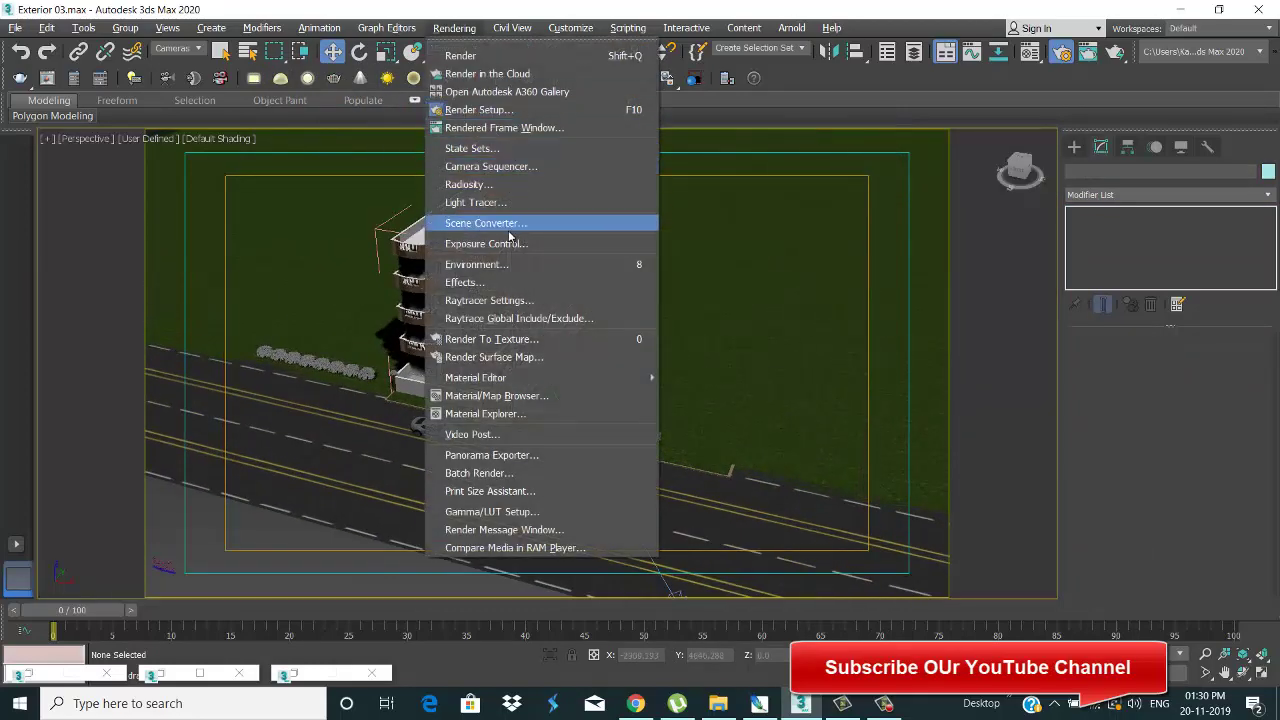
pyautogui.click(505, 265)
pyautogui.rightClick(481, 260)
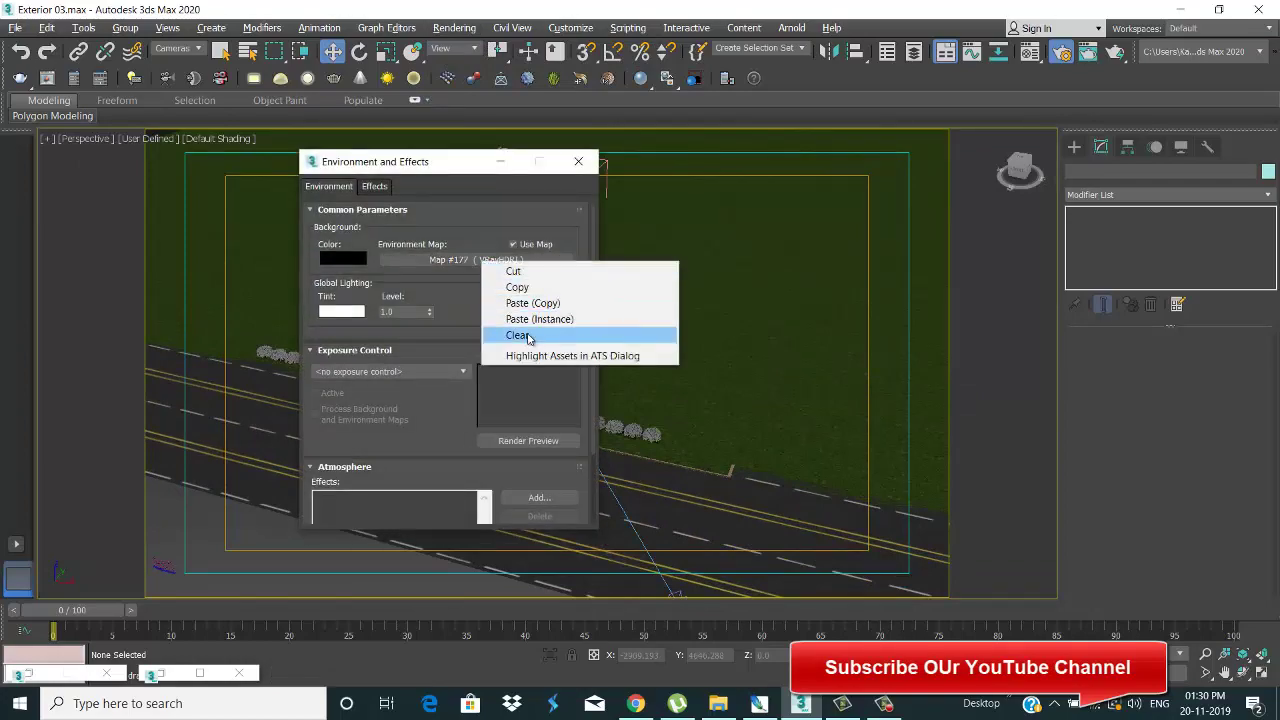
pyautogui.click(528, 334)
pyautogui.press('8')
pyautogui.moveTo(538, 340)
pyautogui.keyDown('alt'); pyautogui.mouseDown(button='middle')
pyautogui.moveTo(565, 372)
pyautogui.moveTo(640, 371)
pyautogui.moveTo(434, 420)
pyautogui.mouseUp(button='middle'); pyautogui.keyUp('alt')
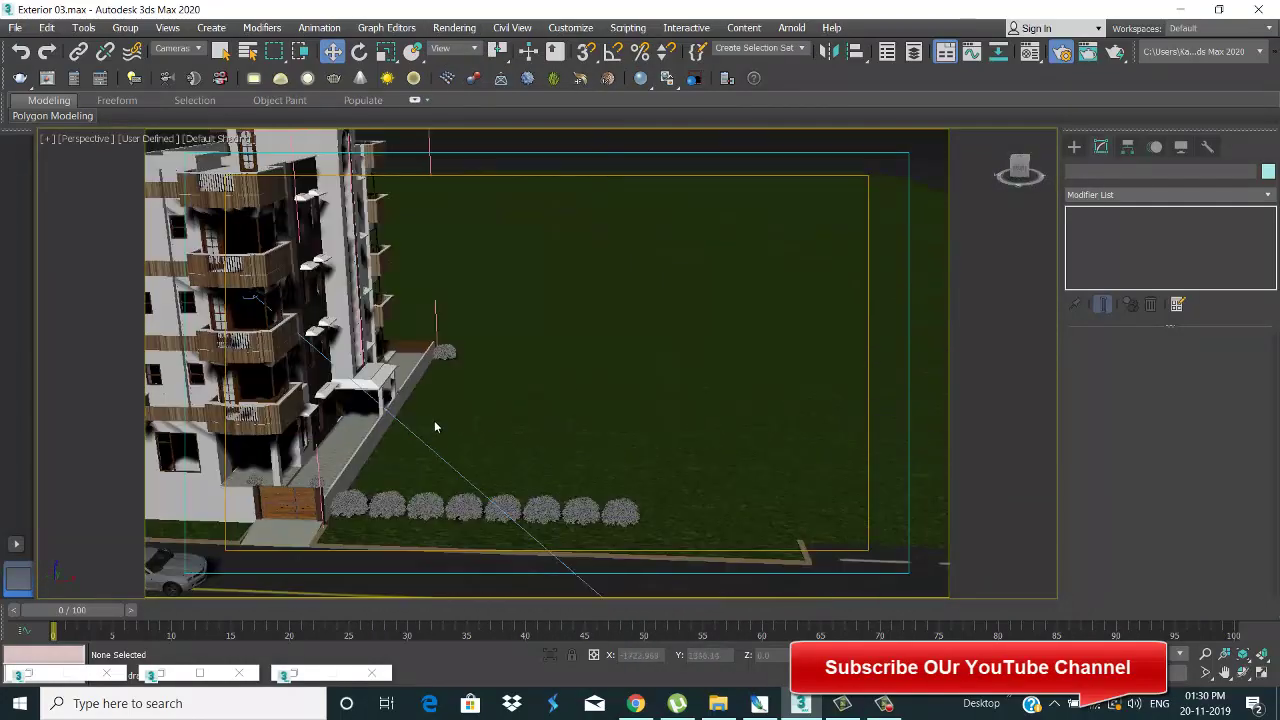
pyautogui.click(1073, 147)
# Step: Reopen the Environment and Effects window and minimize it
pyautogui.click(454, 27)
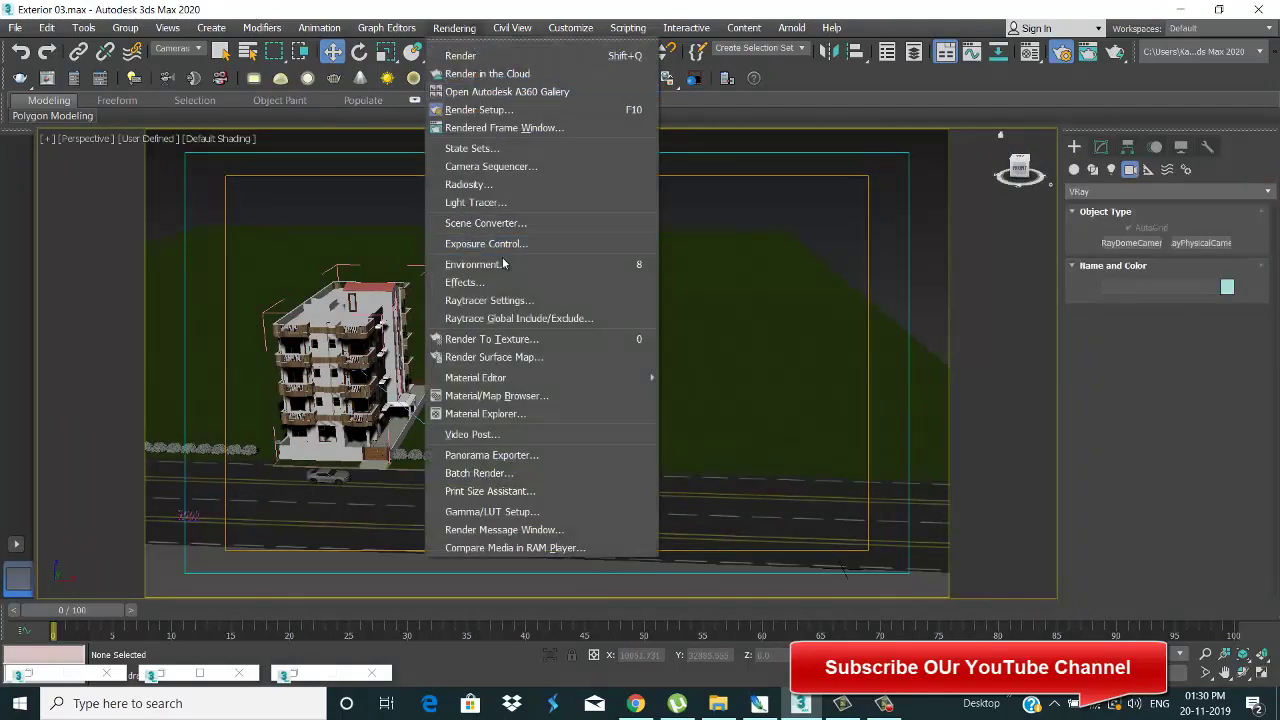
pyautogui.click(505, 264)
pyautogui.click(500, 162)
# Step: Create a VRaySun in Top view aimed at the building, accepting the sky map prompt
pyautogui.click(1111, 169)
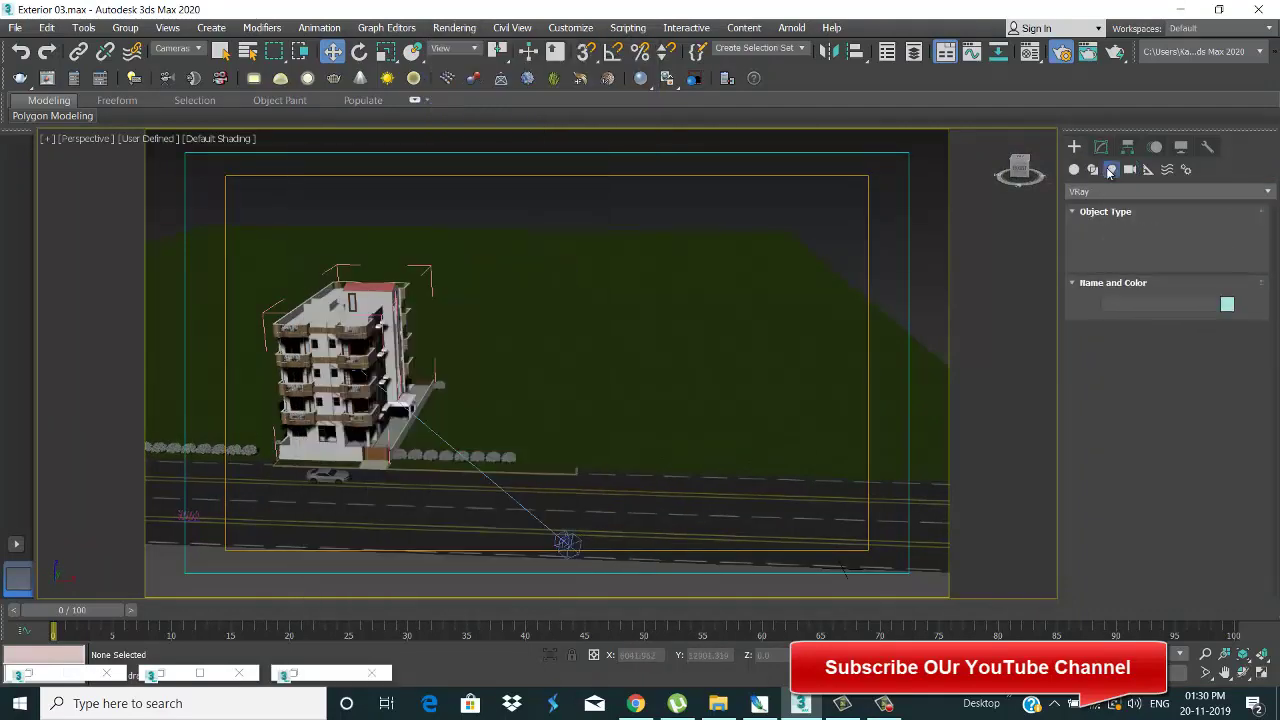
pyautogui.click(1168, 191)
pyautogui.click(1090, 246)
pyautogui.click(1205, 264)
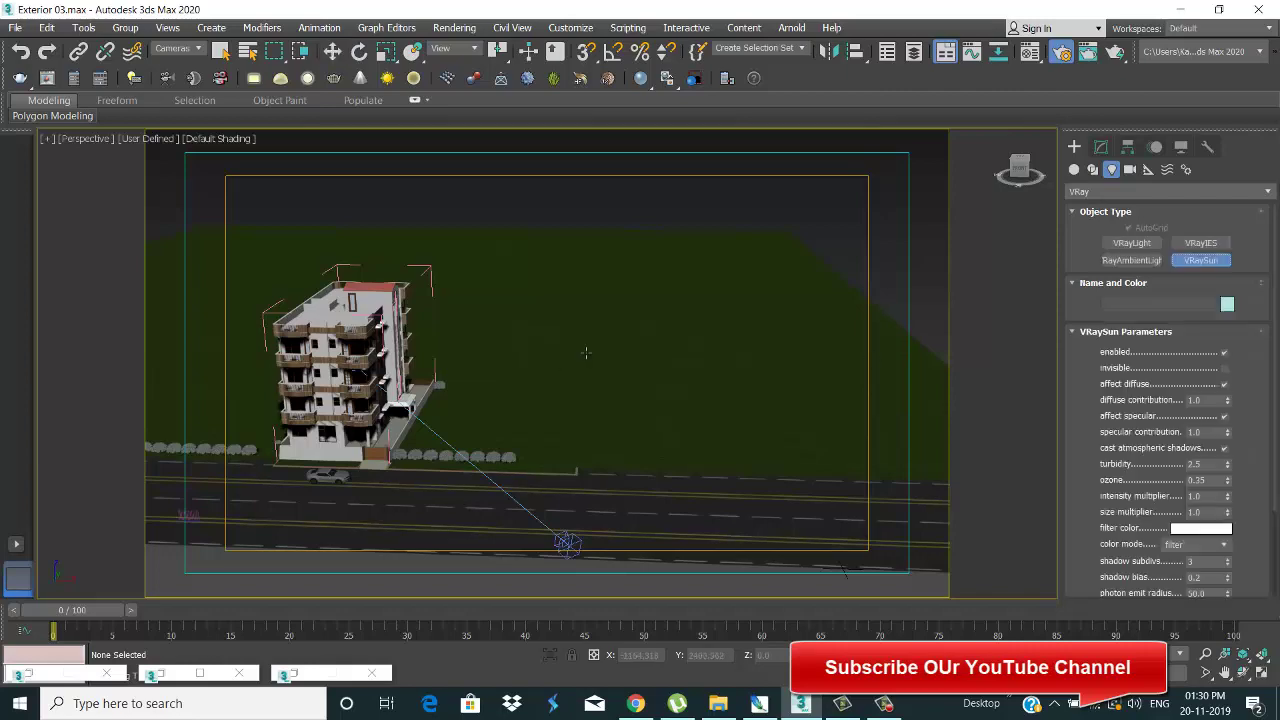
pyautogui.press('t')
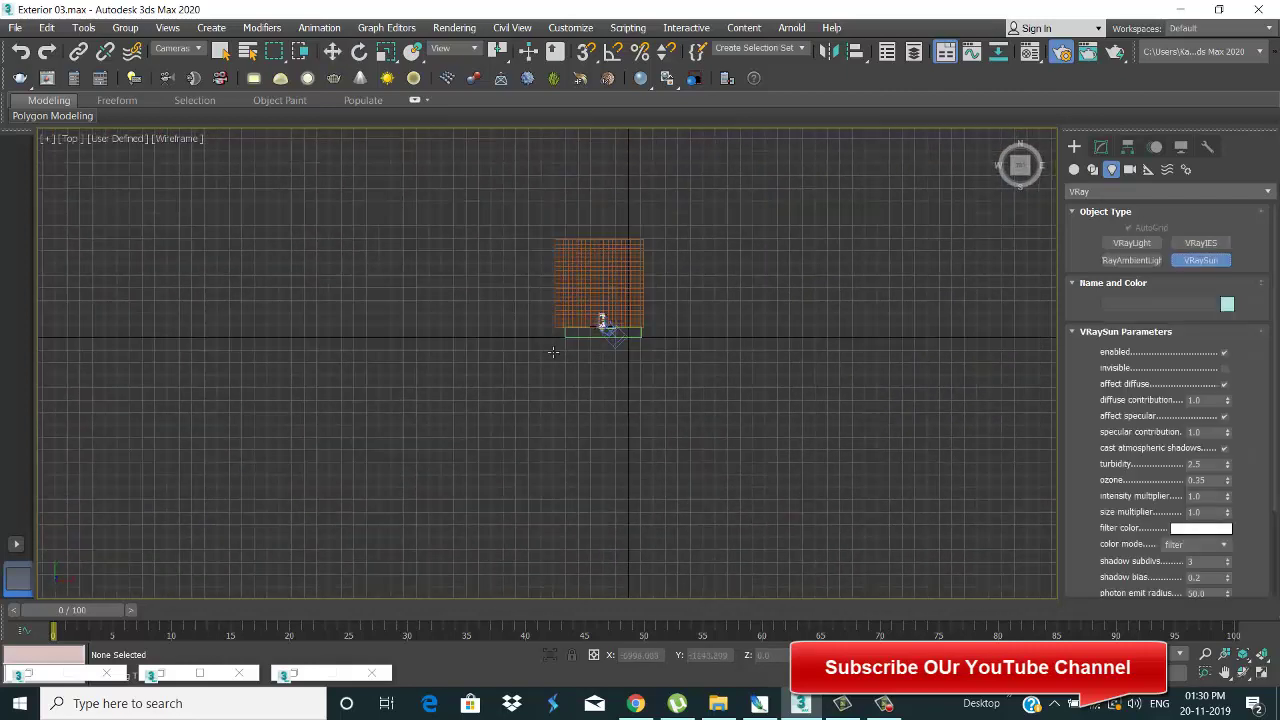
pyautogui.moveTo(602, 322); pyautogui.dragTo(552, 352)
pyautogui.click(680, 409)
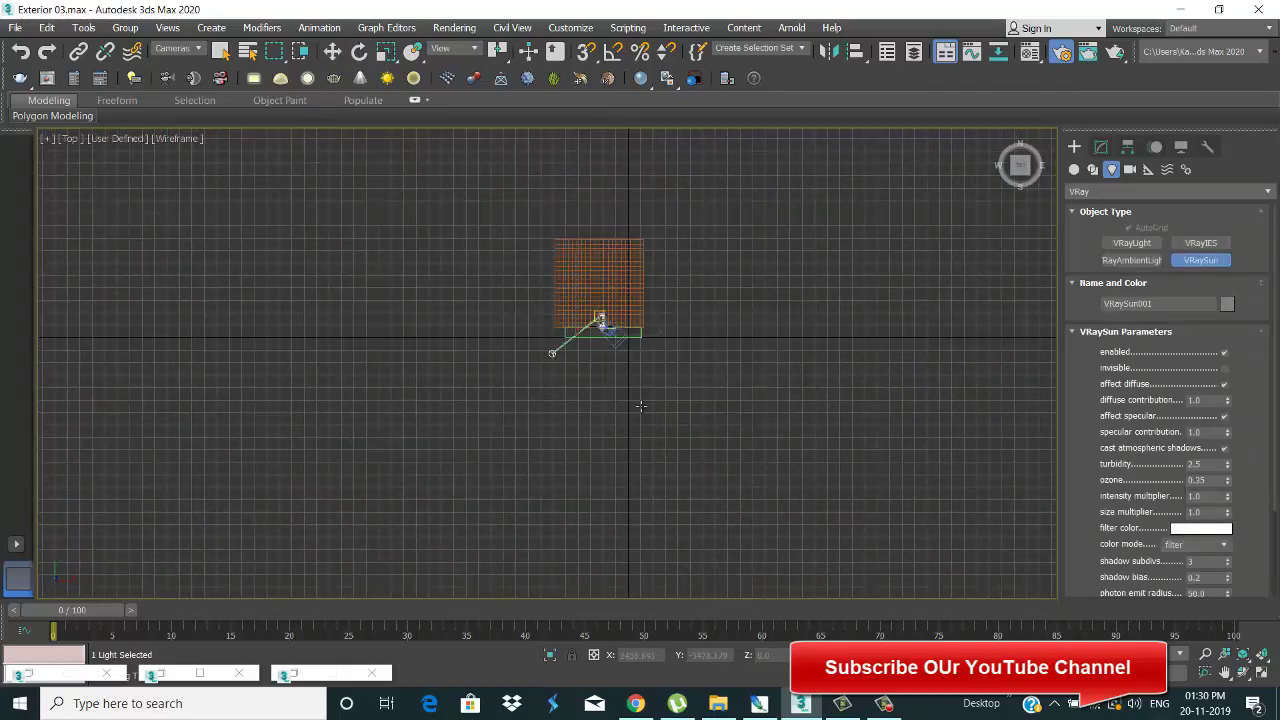
pyautogui.rightClick(553, 355)
pyautogui.click(552, 358)
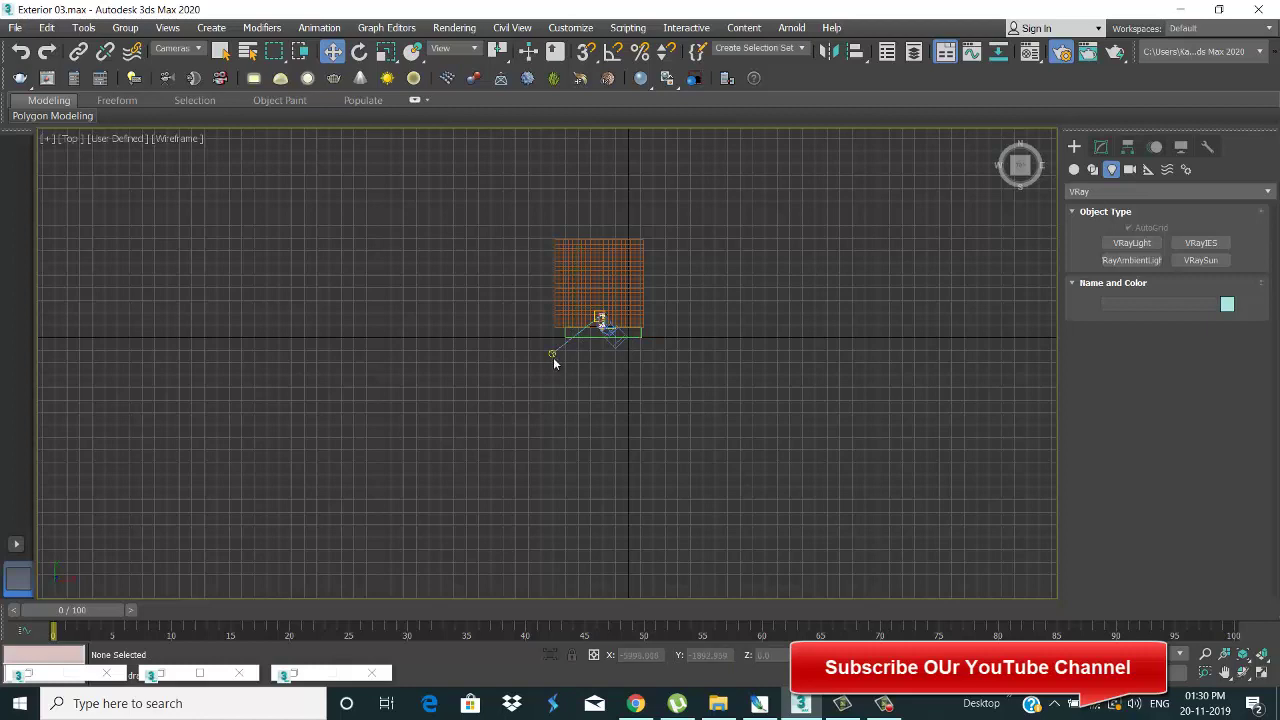
# Step: Set the selection filter to All and select the VRaySun in perspective view
pyautogui.click(125, 139)
pyautogui.moveTo(169, 275)
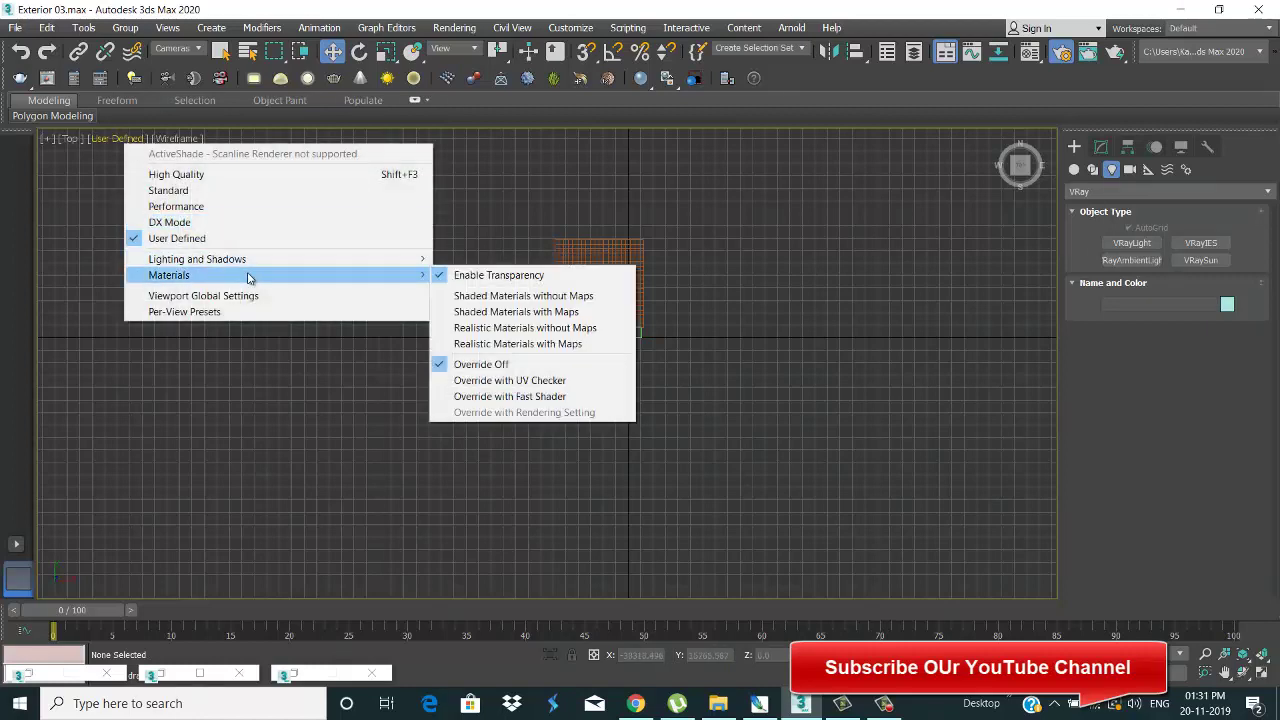
pyautogui.click(552, 358)
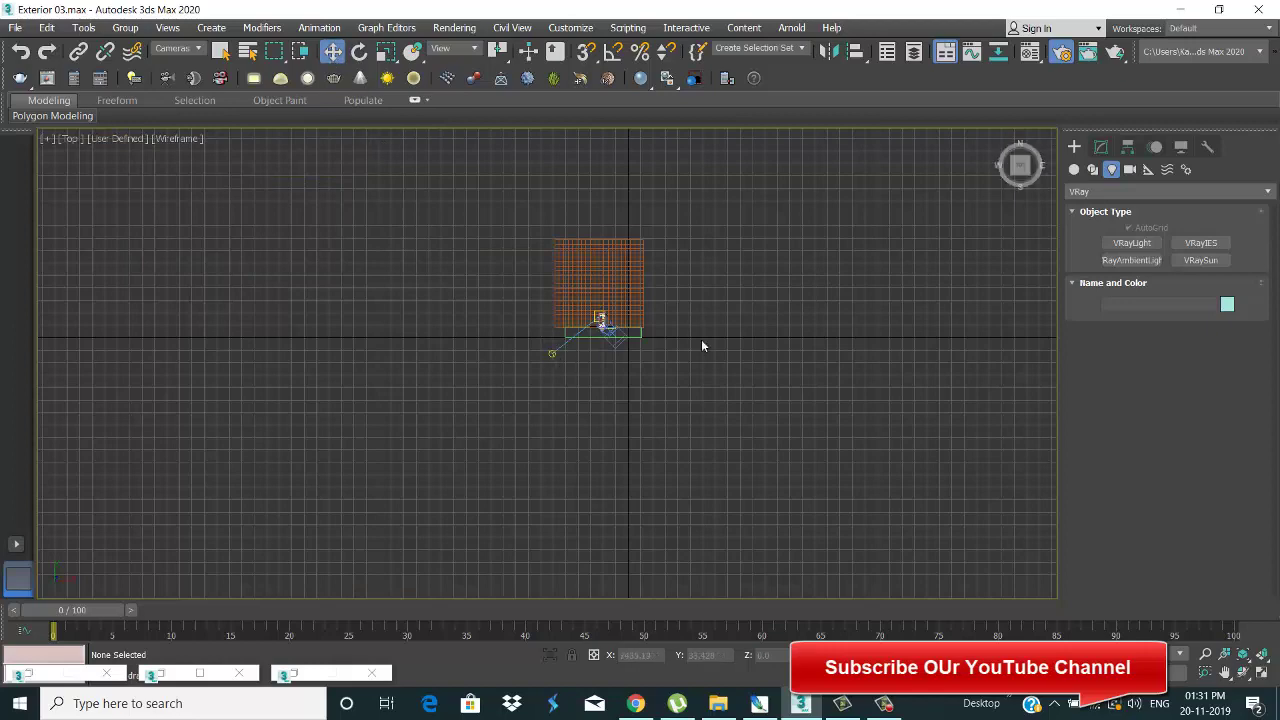
pyautogui.moveTo(703, 346); pyautogui.dragTo(651, 340, button='middle')
pyautogui.press('p')
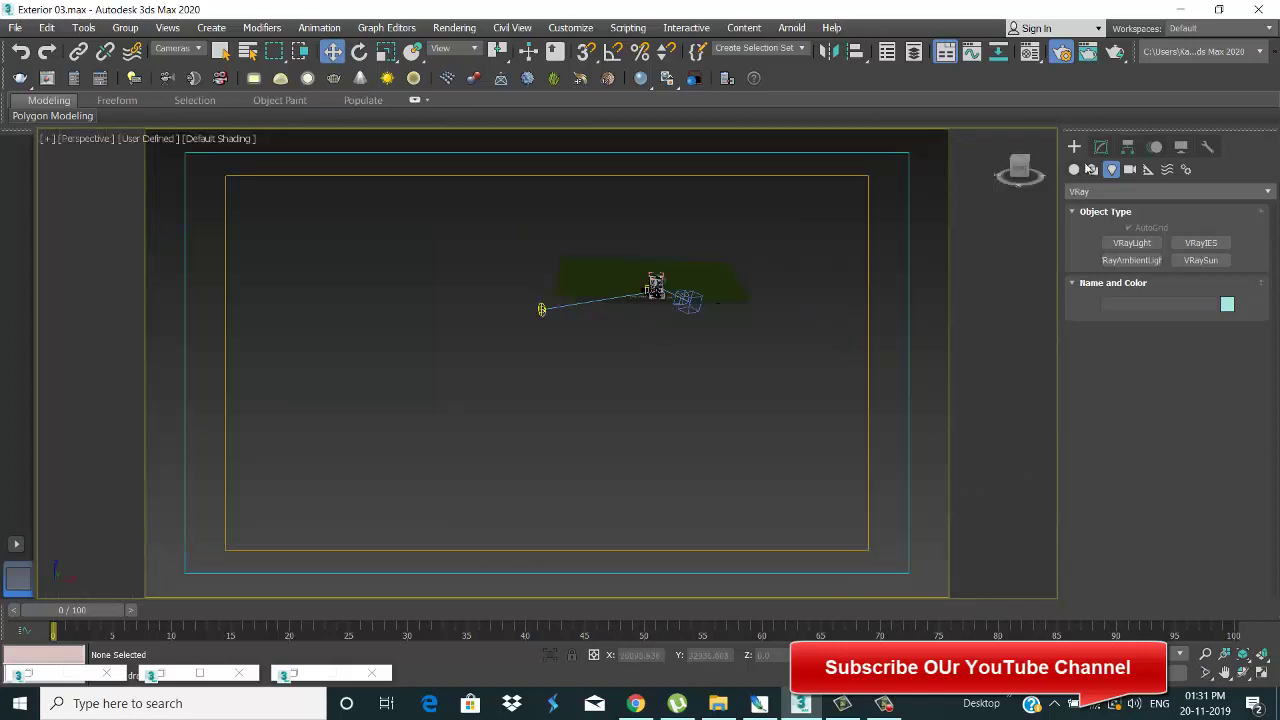
pyautogui.click(1101, 146)
pyautogui.click(178, 48)
pyautogui.click(158, 62)
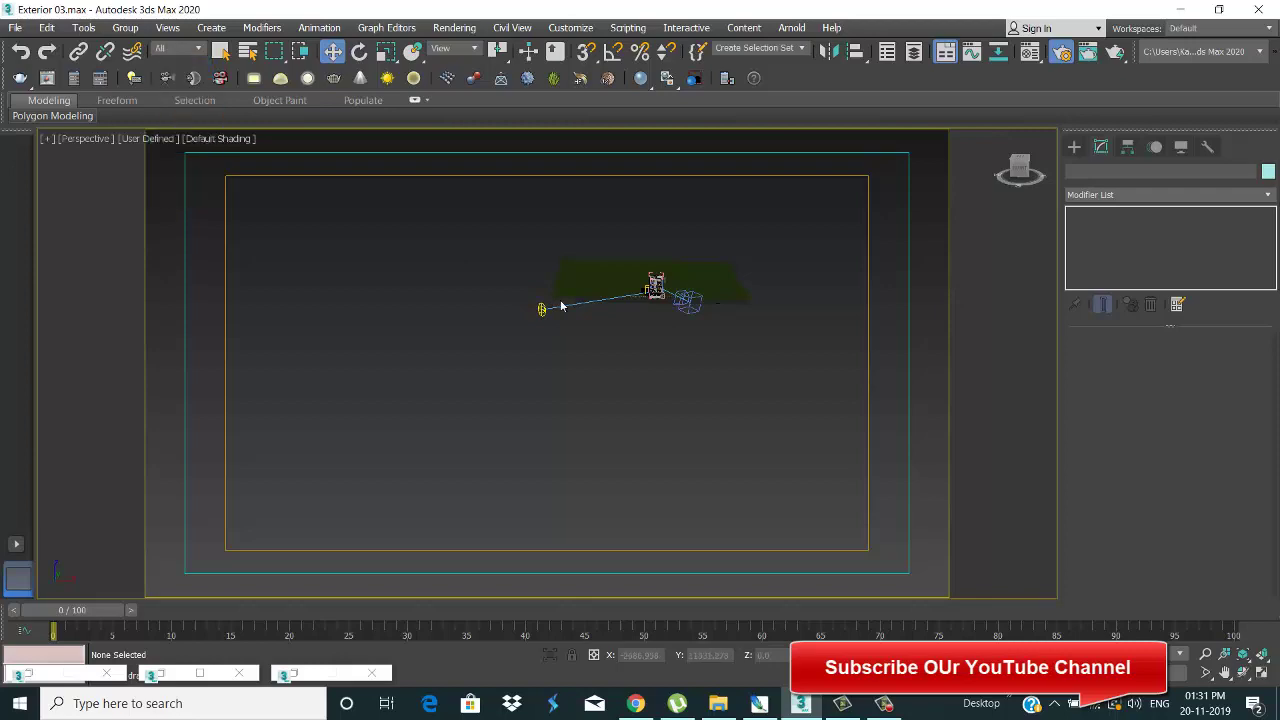
pyautogui.click(543, 308)
# Step: Reposition the VRaySun in Top and Left views, raising it for a steep beam
pyautogui.moveTo(600, 247); pyautogui.dragTo(562, 322)
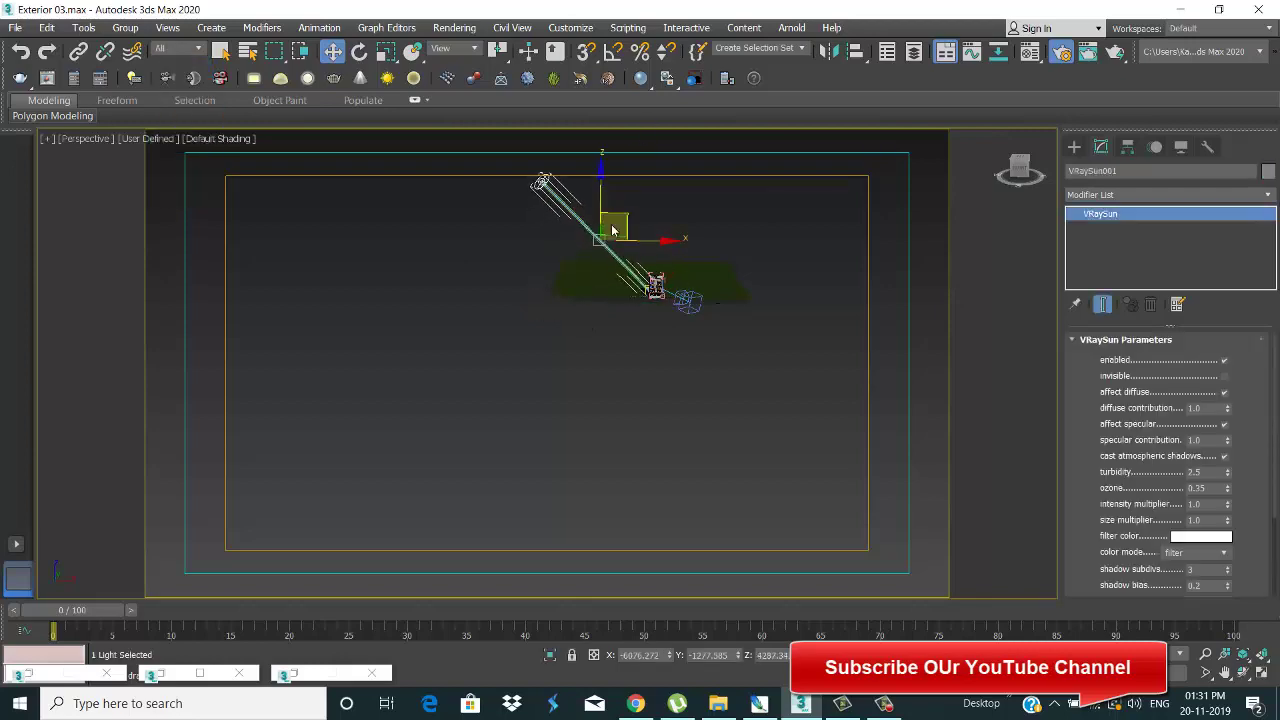
pyautogui.press('t')
pyautogui.scroll(5, 560, 333)
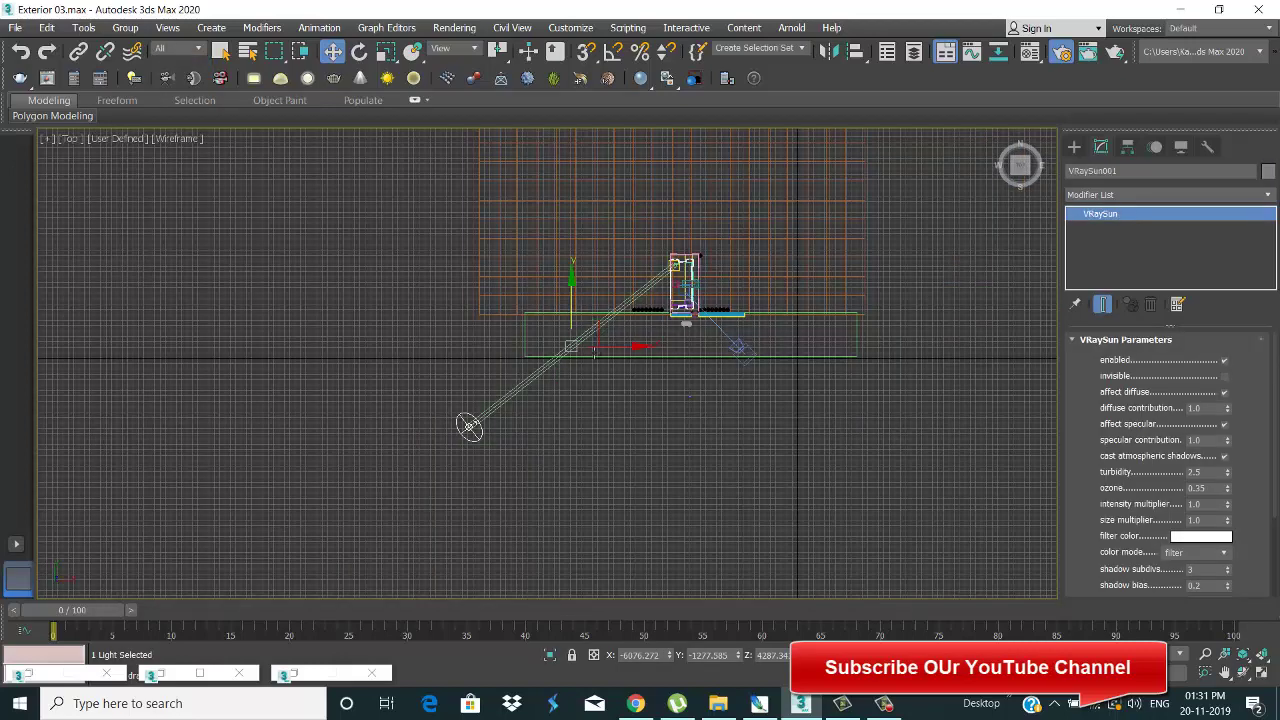
pyautogui.moveTo(568, 311); pyautogui.dragTo(510, 311)
pyautogui.scroll(-3, 510, 311)
pyautogui.scroll(-2, 510, 311)
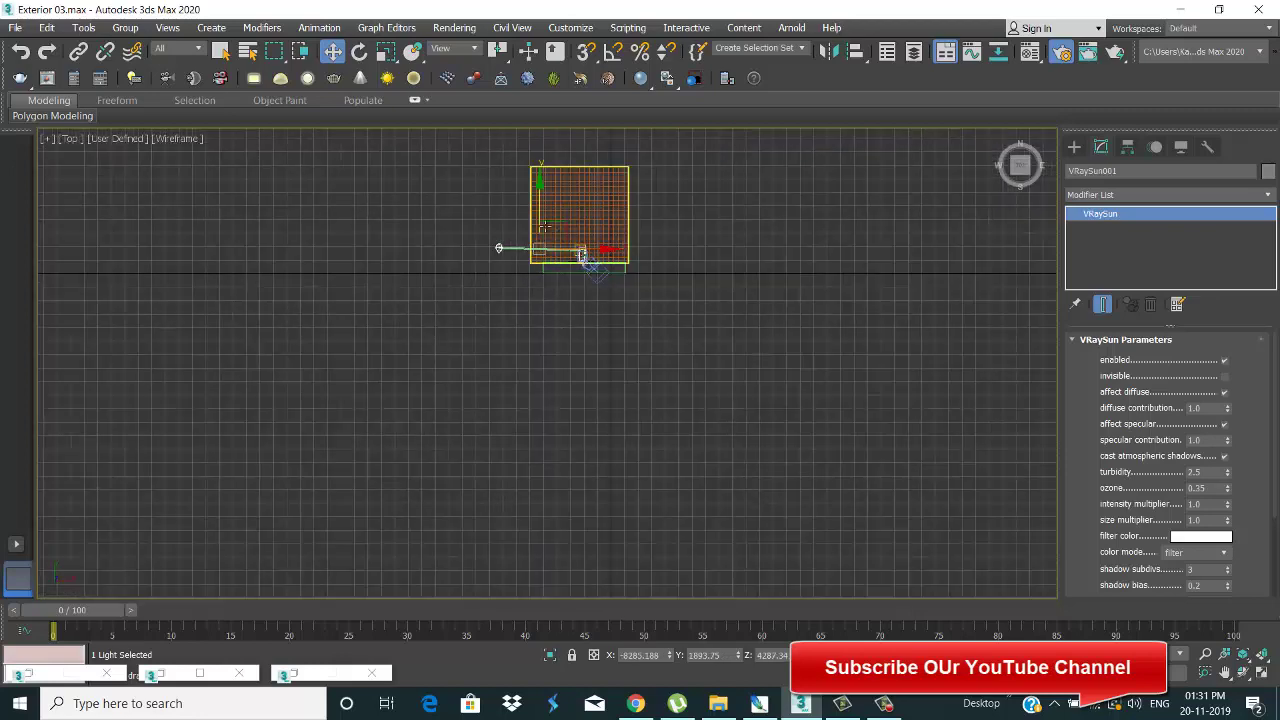
pyautogui.moveTo(562, 233)
pyautogui.mouseDown()
pyautogui.moveTo(559, 147)
pyautogui.moveTo(572, 196)
pyautogui.mouseUp()
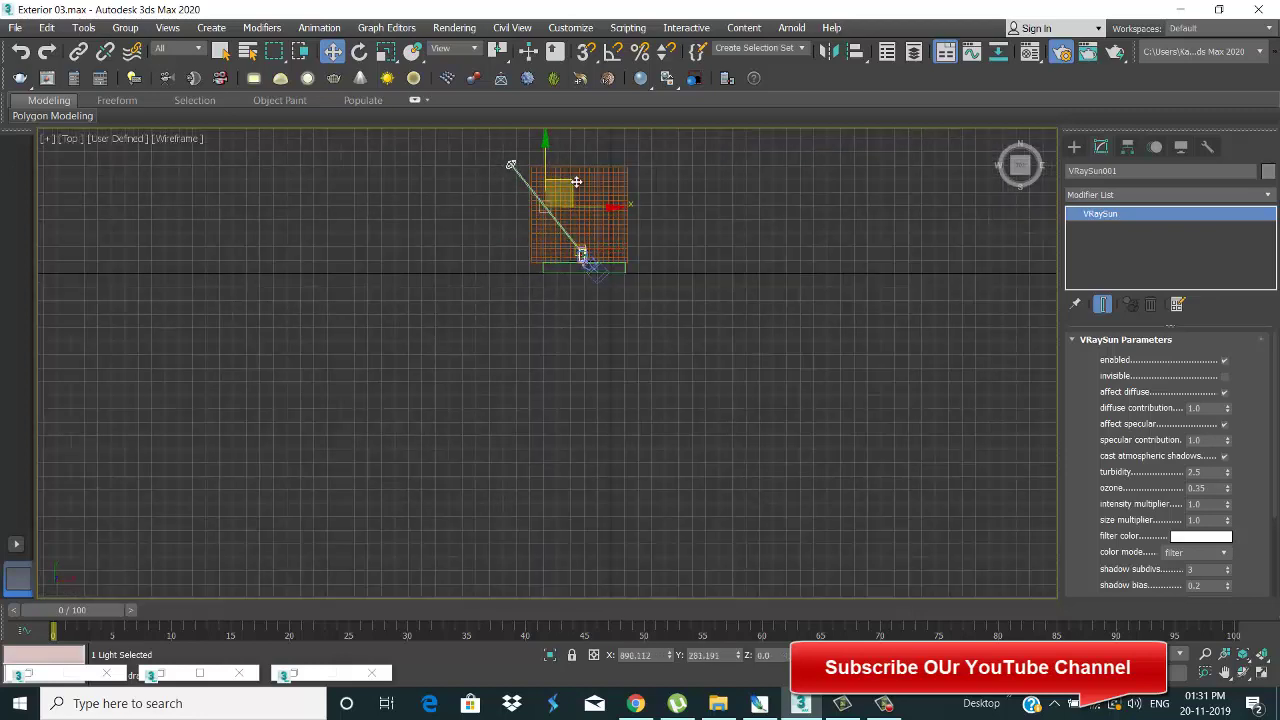
pyautogui.press('l')
pyautogui.moveTo(558, 320); pyautogui.dragTo(671, 256)
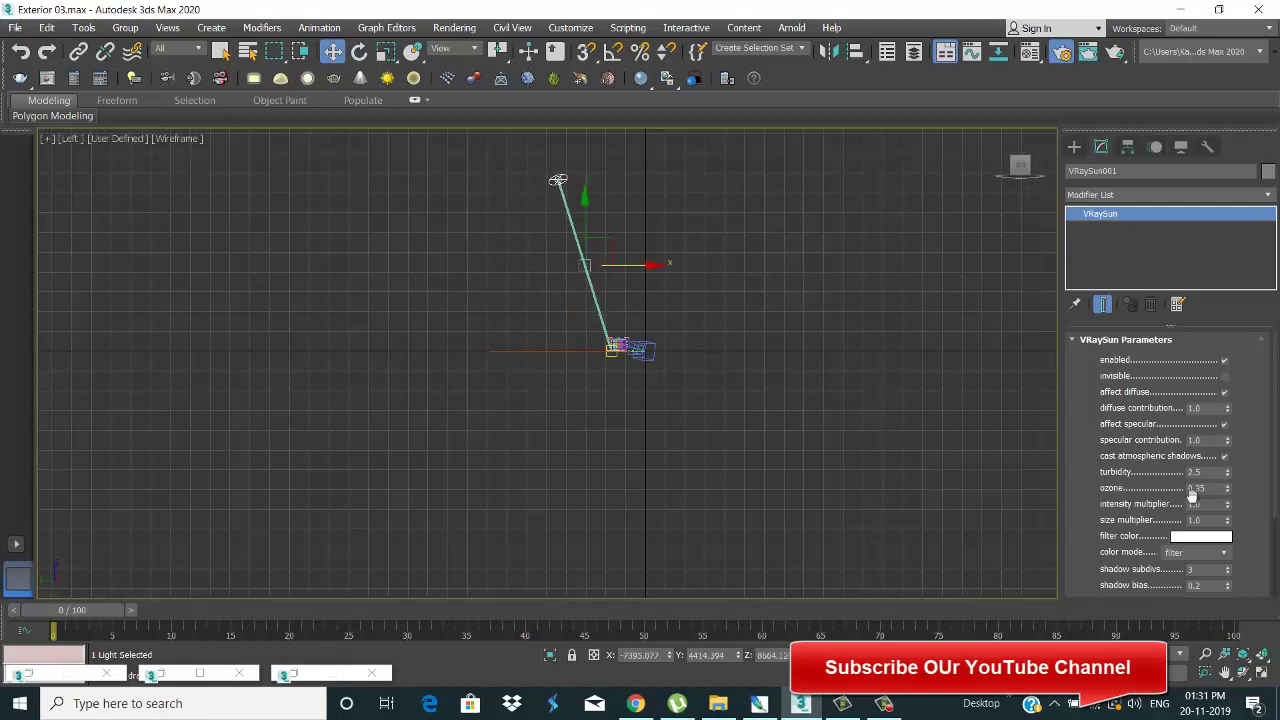
# Step: Set the sun's ozone to 0.05, intensity 0.8, size 4.0, shadow subdivs 30, and CIE Clear sky
pyautogui.write('0.05')
pyautogui.press('Return')
pyautogui.press('Return')
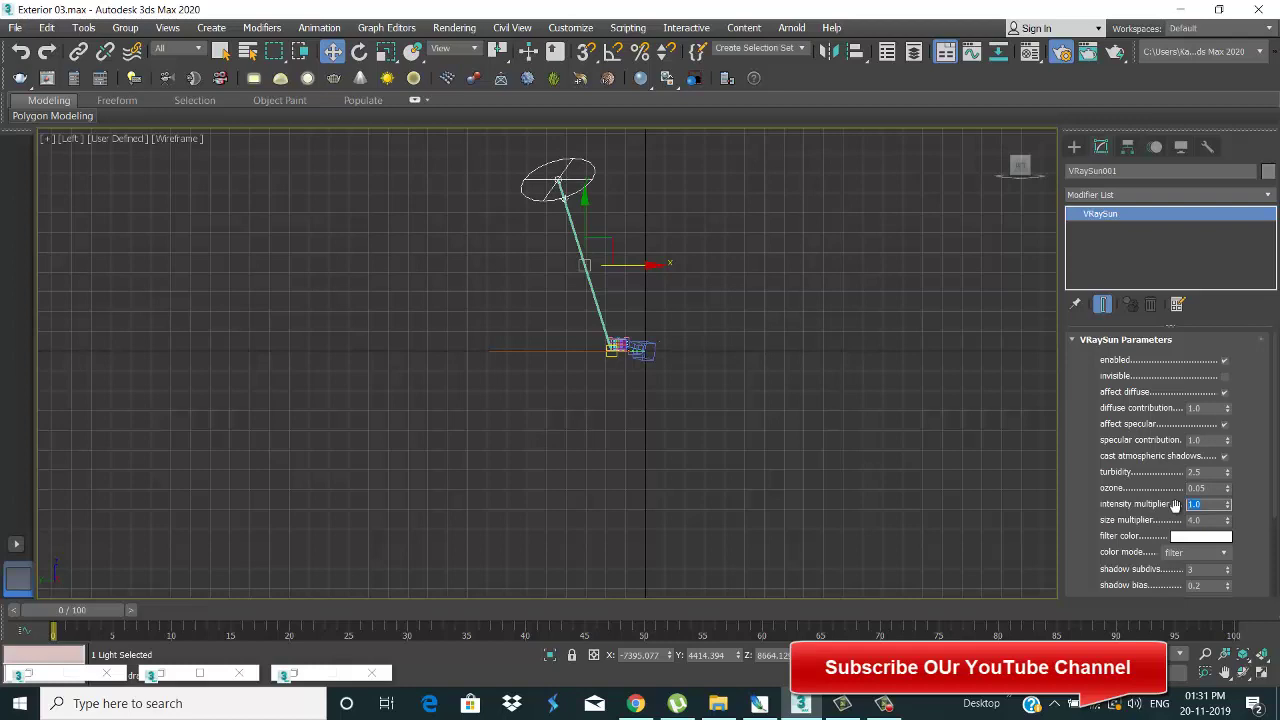
pyautogui.write('0.8')
pyautogui.scroll(-2, 1172, 519)
pyautogui.scroll(-3, 1172, 500)
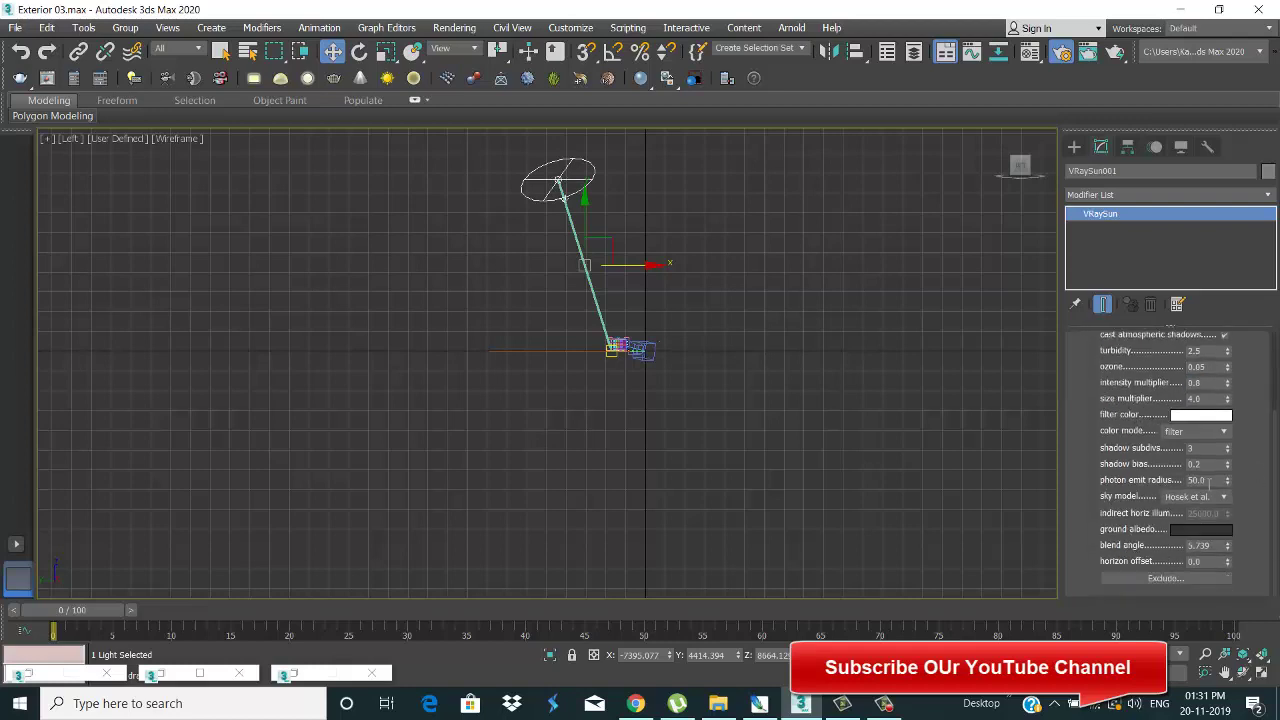
pyautogui.doubleClick(1184, 448)
pyautogui.write('0')
pyautogui.click(1189, 497)
pyautogui.click(1188, 525)
pyautogui.scroll(2, 1096, 521)
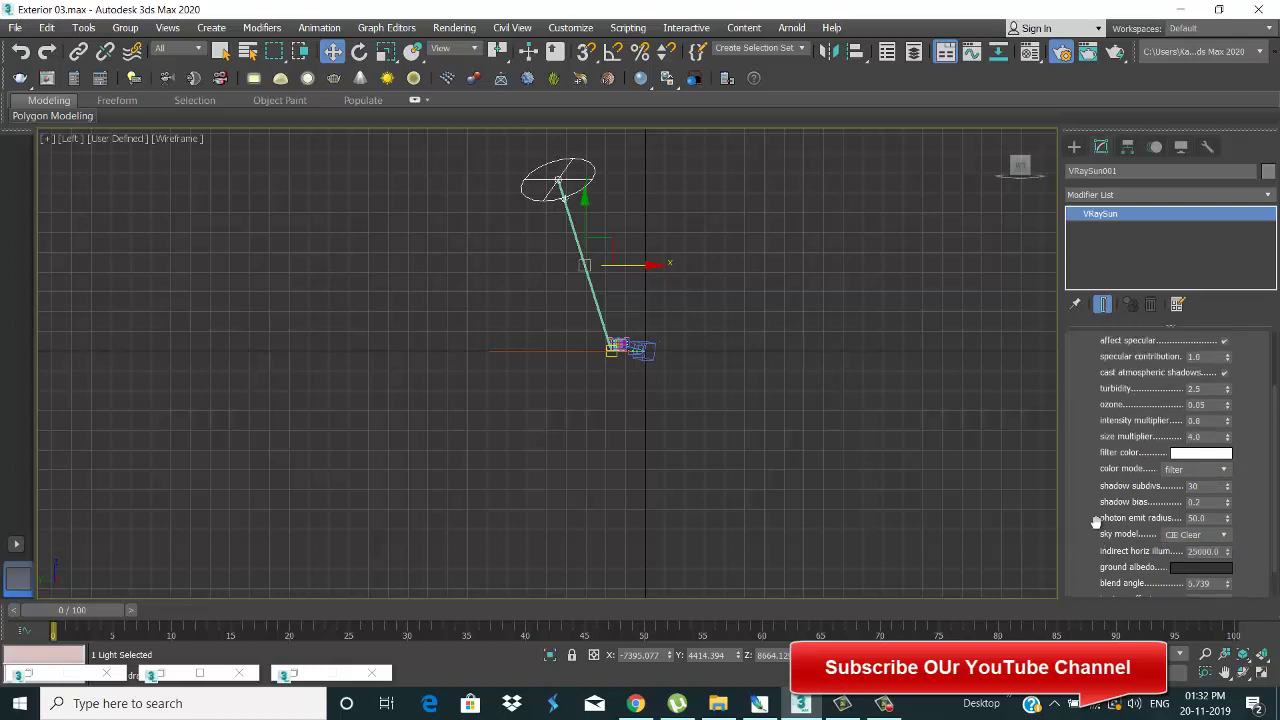
pyautogui.scroll(4, 1114, 412)
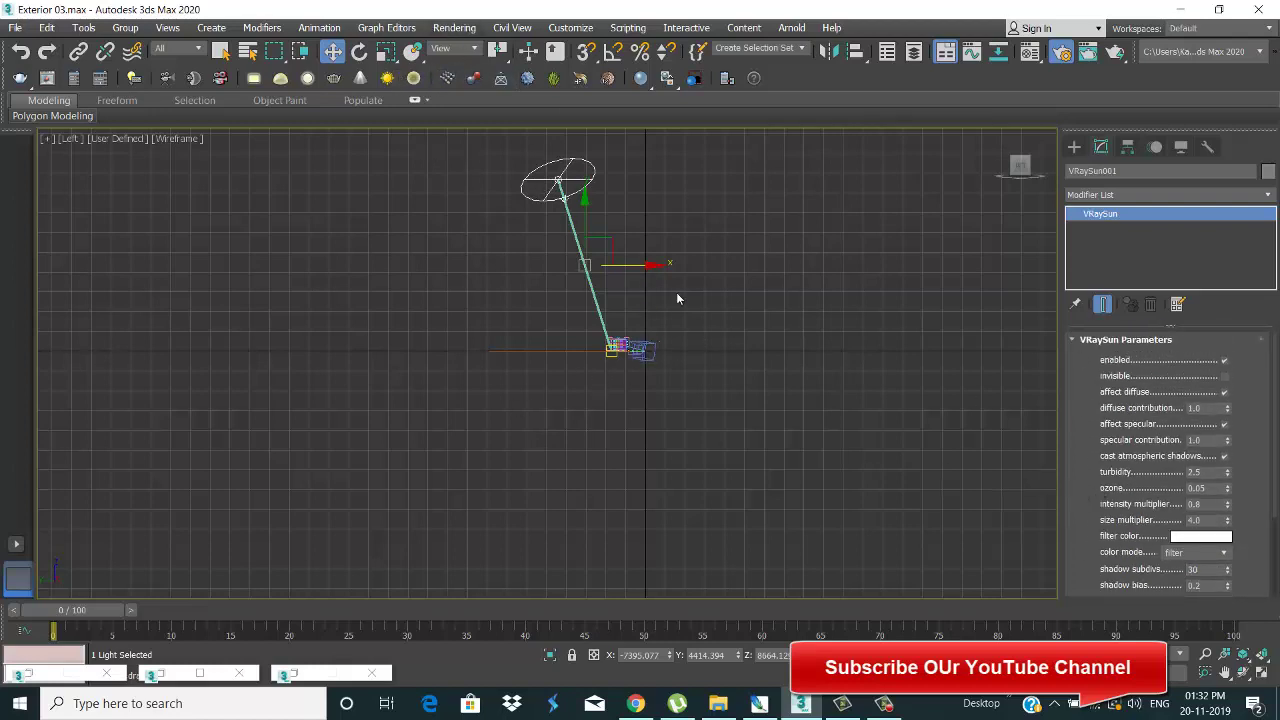
pyautogui.scroll(5, 677, 298)
# Step: Switch to the camera view with safe frames shown and open Render Setup
pyautogui.press('c')
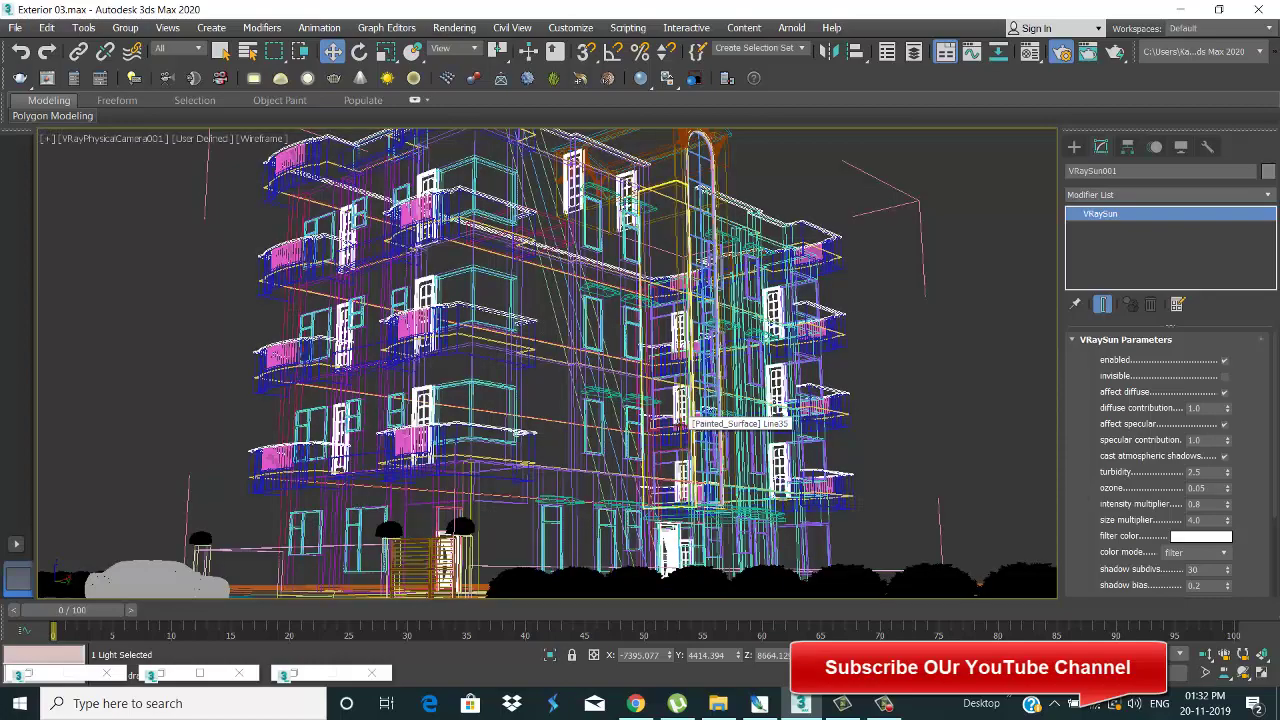
pyautogui.hotkey('shift', 'f')
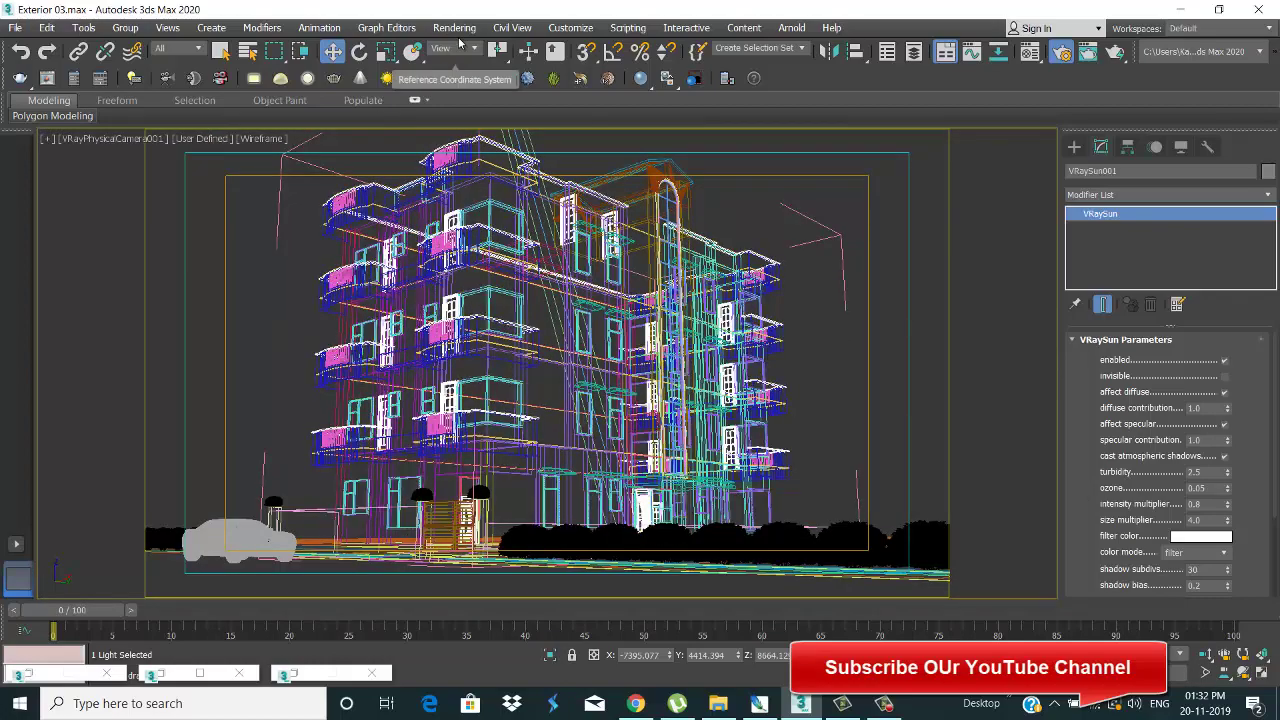
pyautogui.click(454, 28)
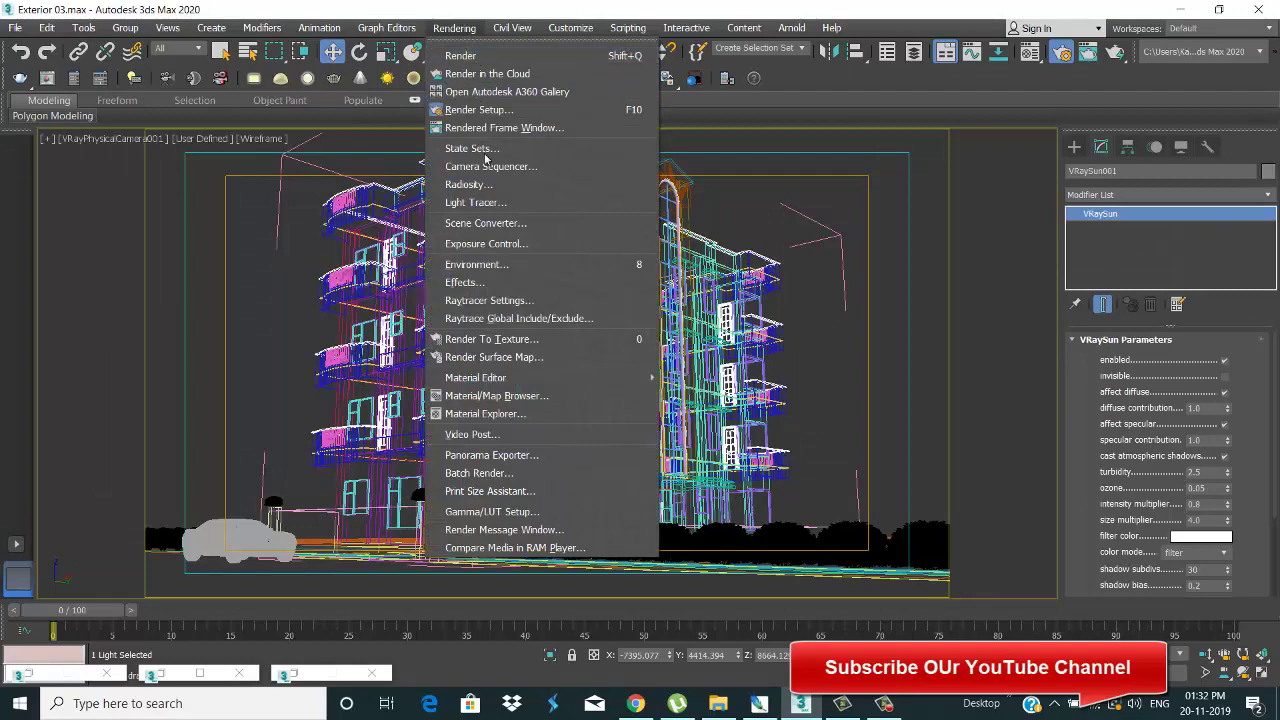
pyautogui.click(510, 110)
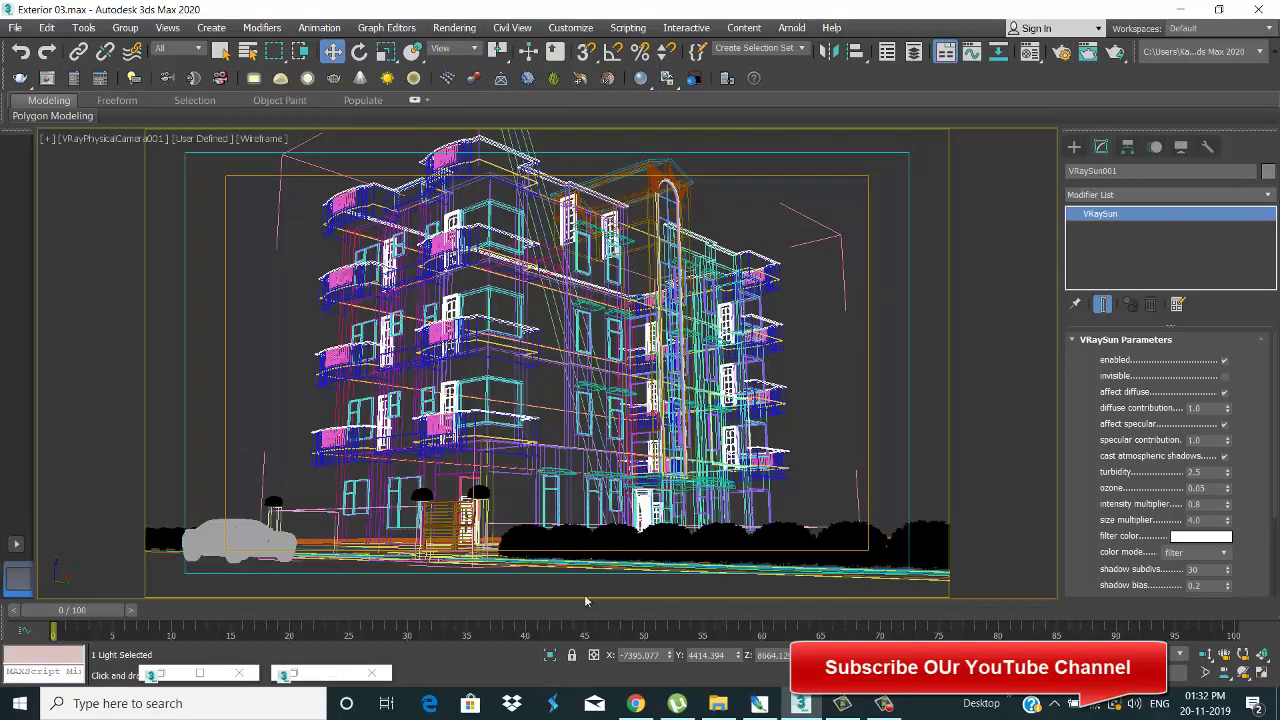
pyautogui.click(460, 33)
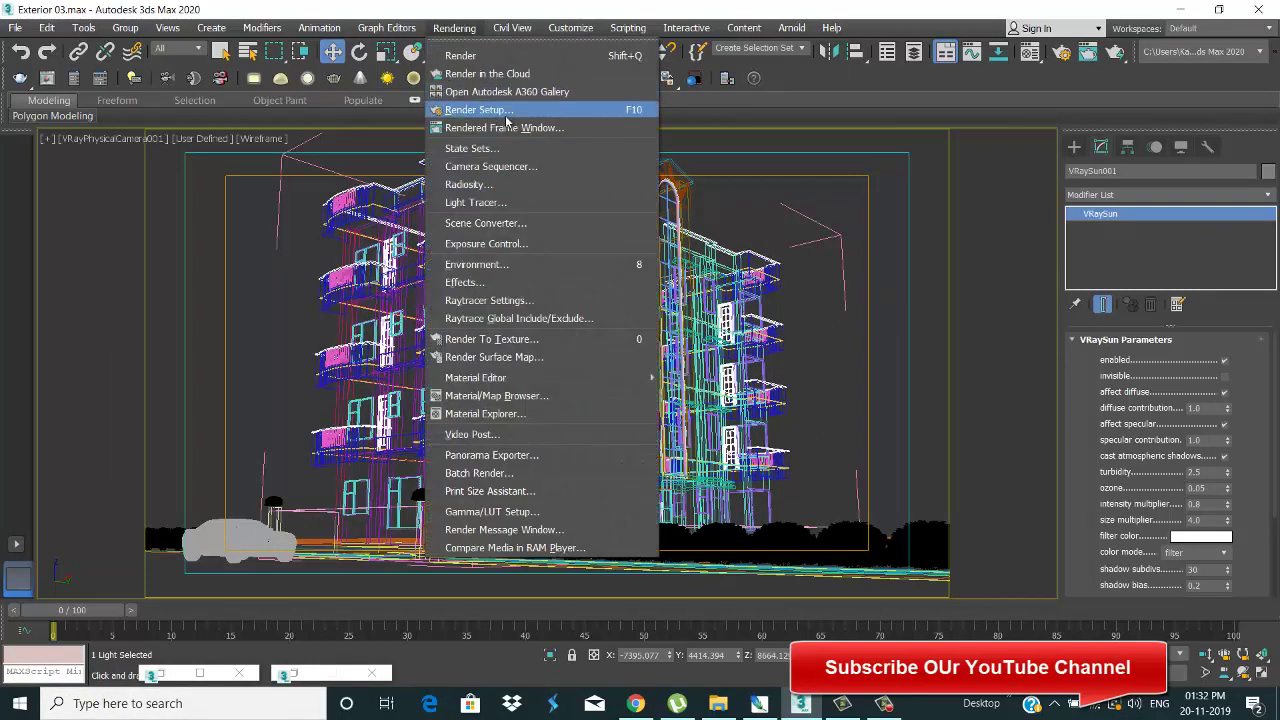
pyautogui.click(515, 108)
# Step: Assign V-Ray Next, update 1.2 as the production renderer
pyautogui.click(916, 227)
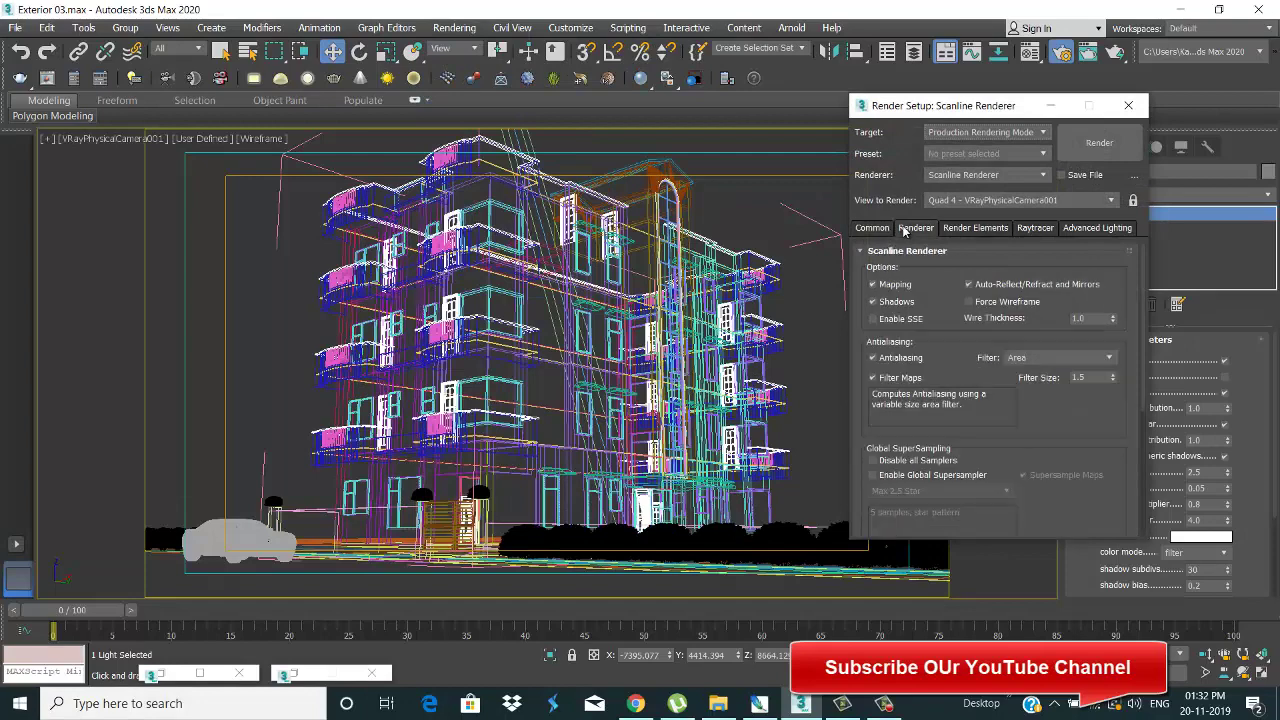
pyautogui.click(872, 227)
pyautogui.moveTo(1013, 462); pyautogui.dragTo(962, 188)
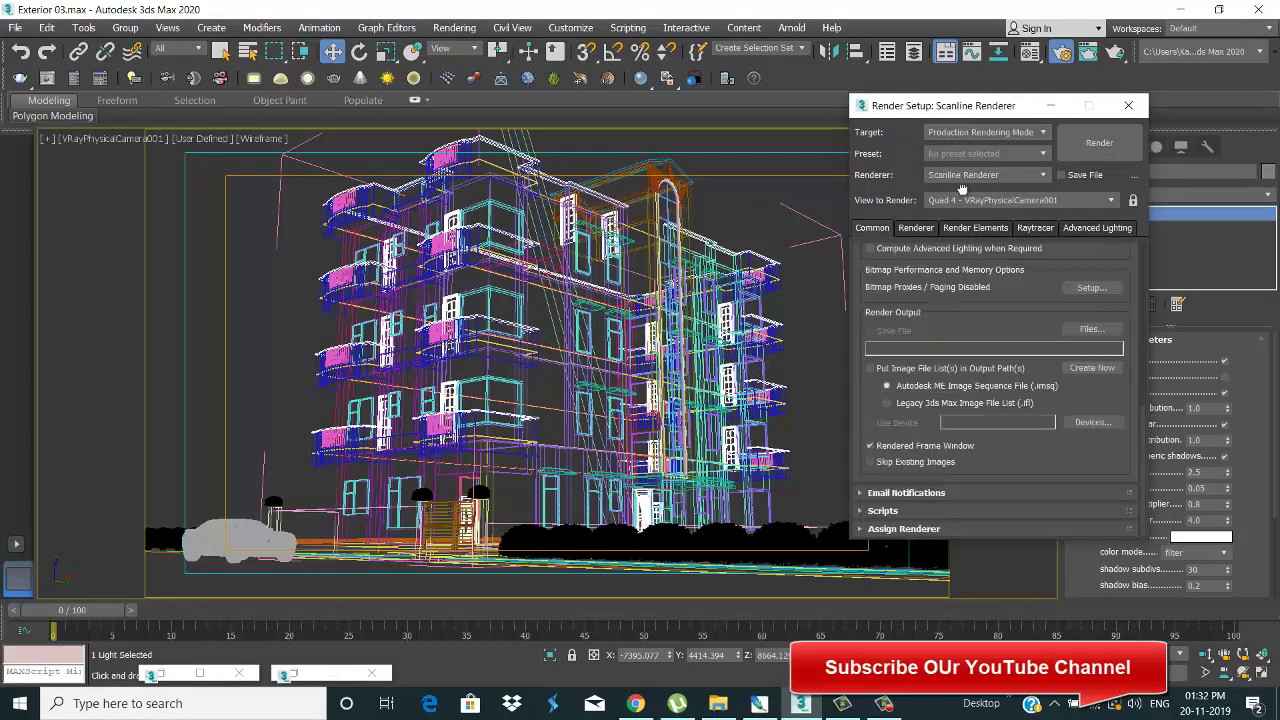
pyautogui.click(905, 529)
pyautogui.click(1095, 456)
pyautogui.click(926, 262)
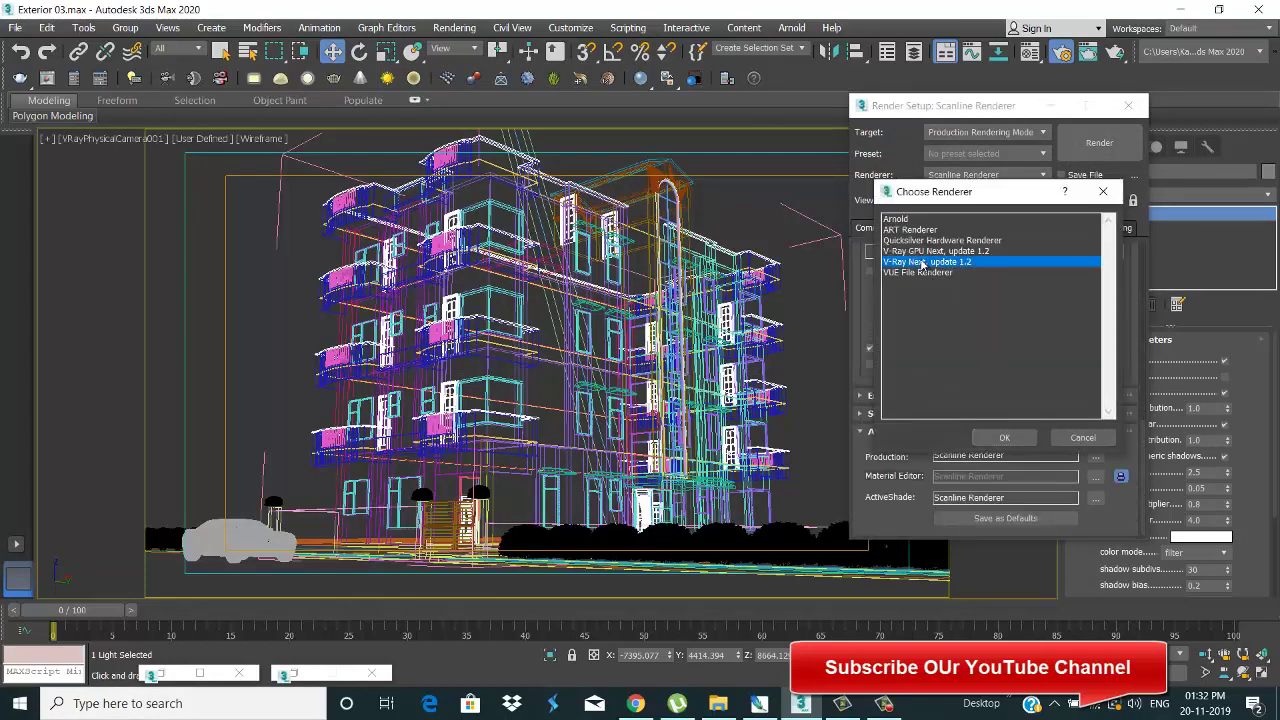
pyautogui.click(1003, 438)
# Step: In the V-Ray tab, set the image sampler type to Bucket and show its expert settings
pyautogui.click(910, 227)
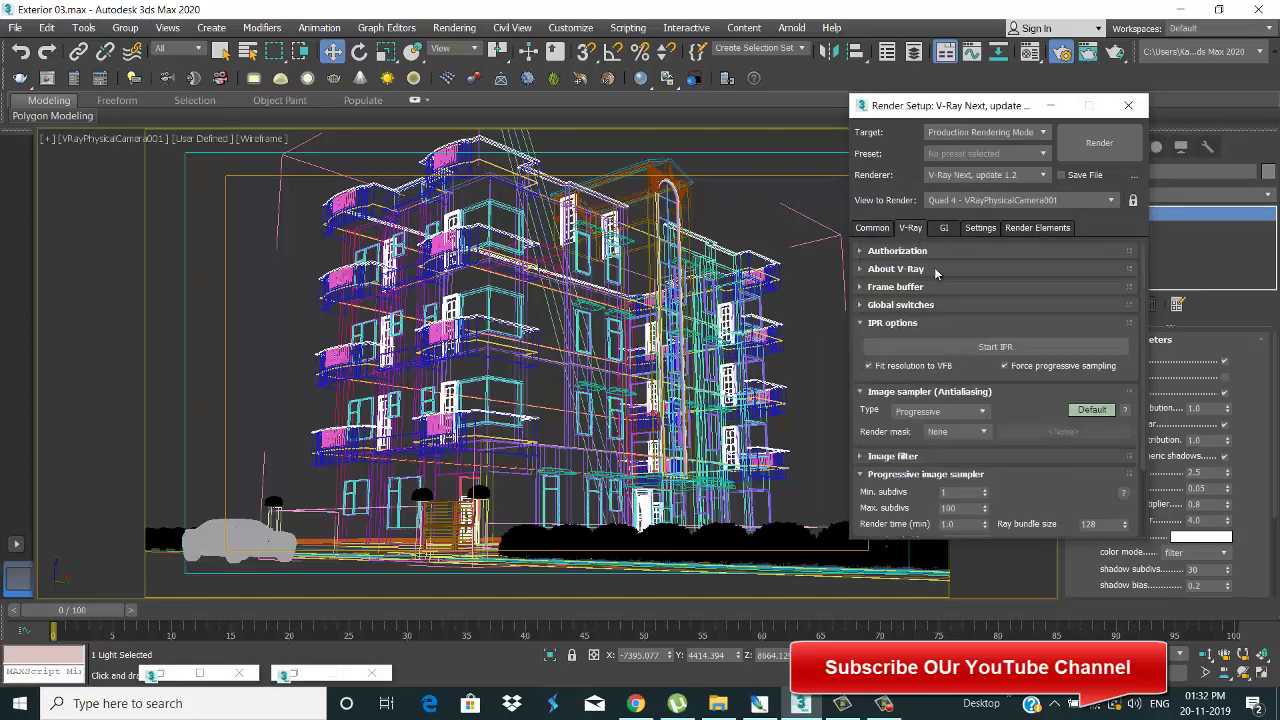
pyautogui.click(901, 304)
pyautogui.click(895, 286)
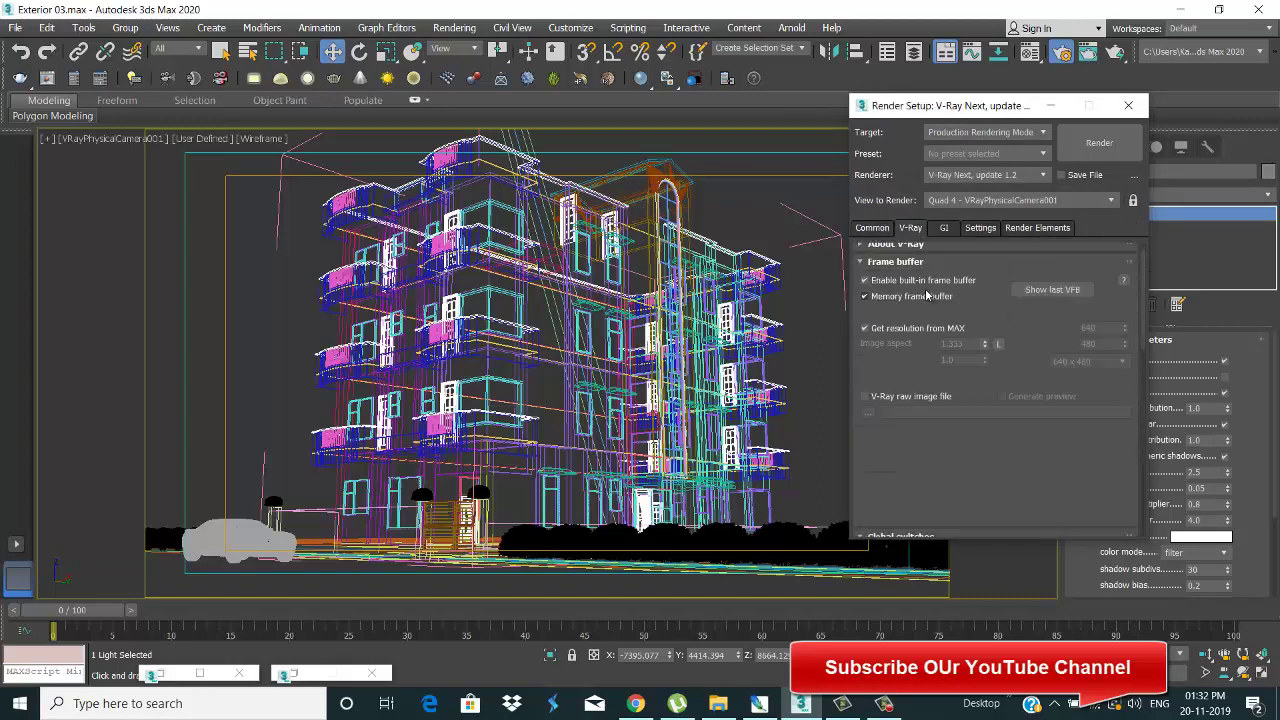
pyautogui.moveTo(958, 339); pyautogui.dragTo(958, 314)
pyautogui.scroll(-3, 950, 330)
pyautogui.scroll(-2, 930, 350)
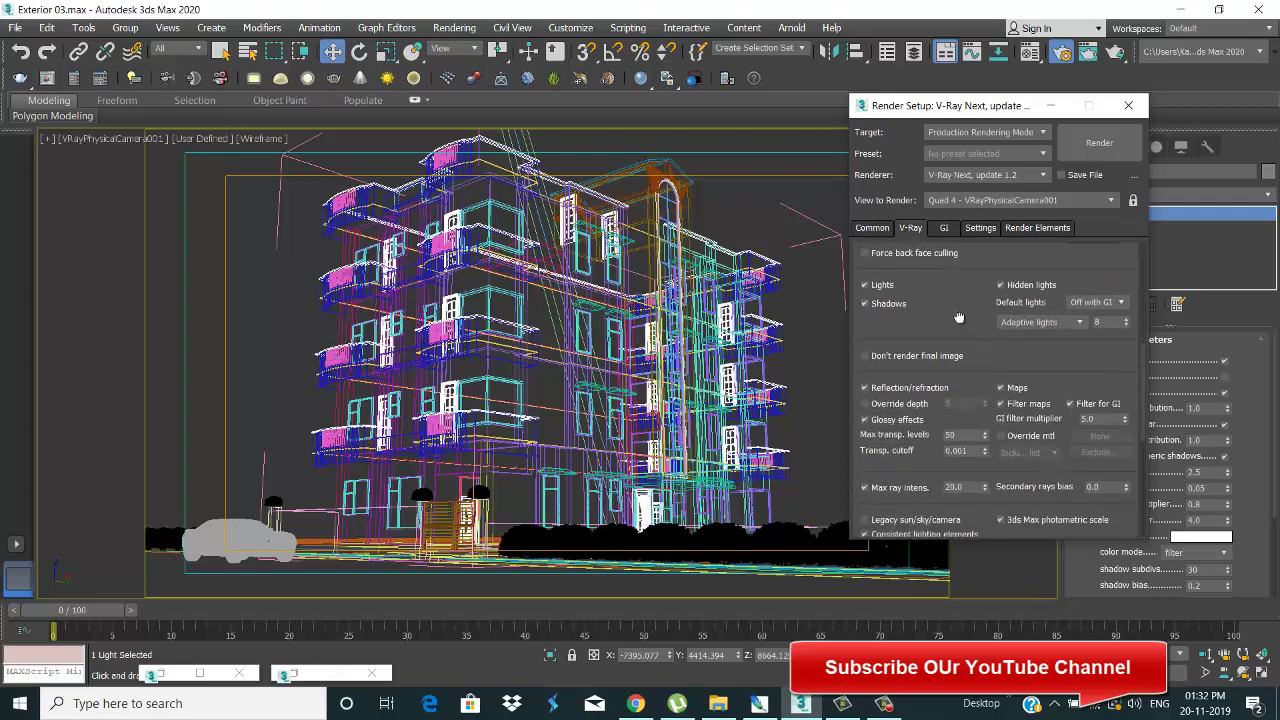
pyautogui.scroll(-2, 913, 364)
pyautogui.scroll(-5, 908, 434)
pyautogui.click(940, 358)
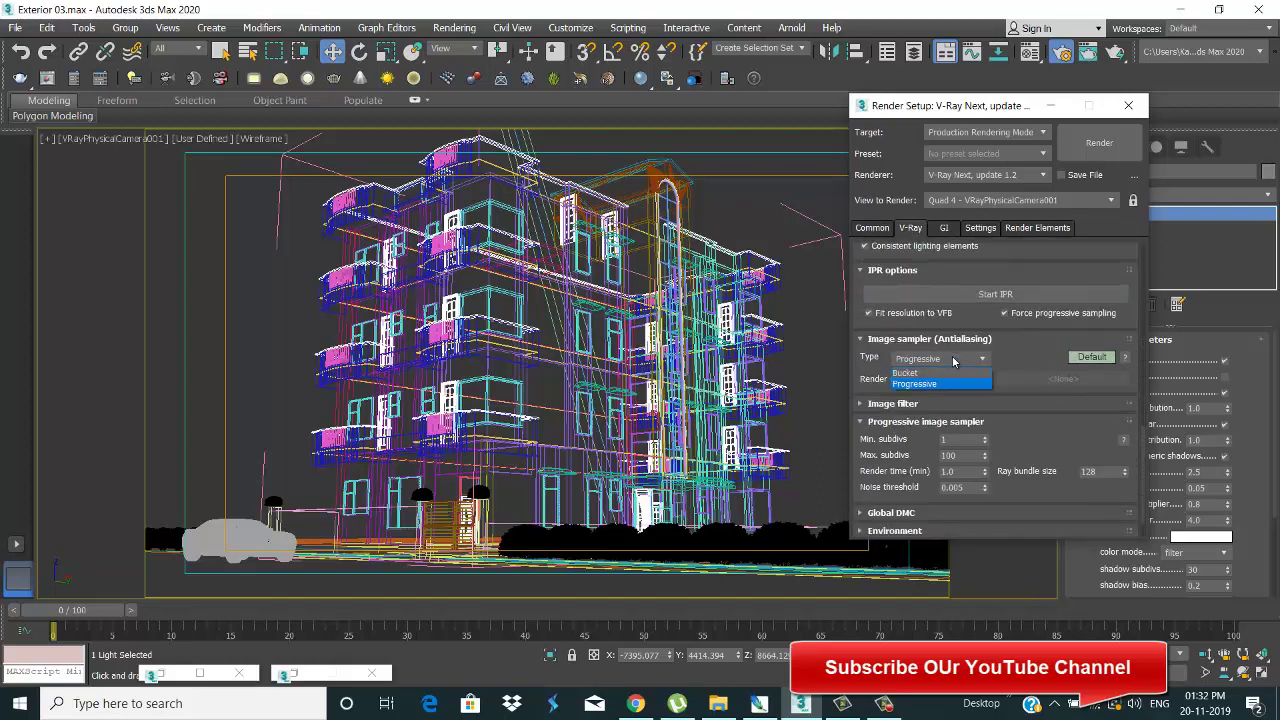
pyautogui.click(940, 372)
pyautogui.click(1092, 357)
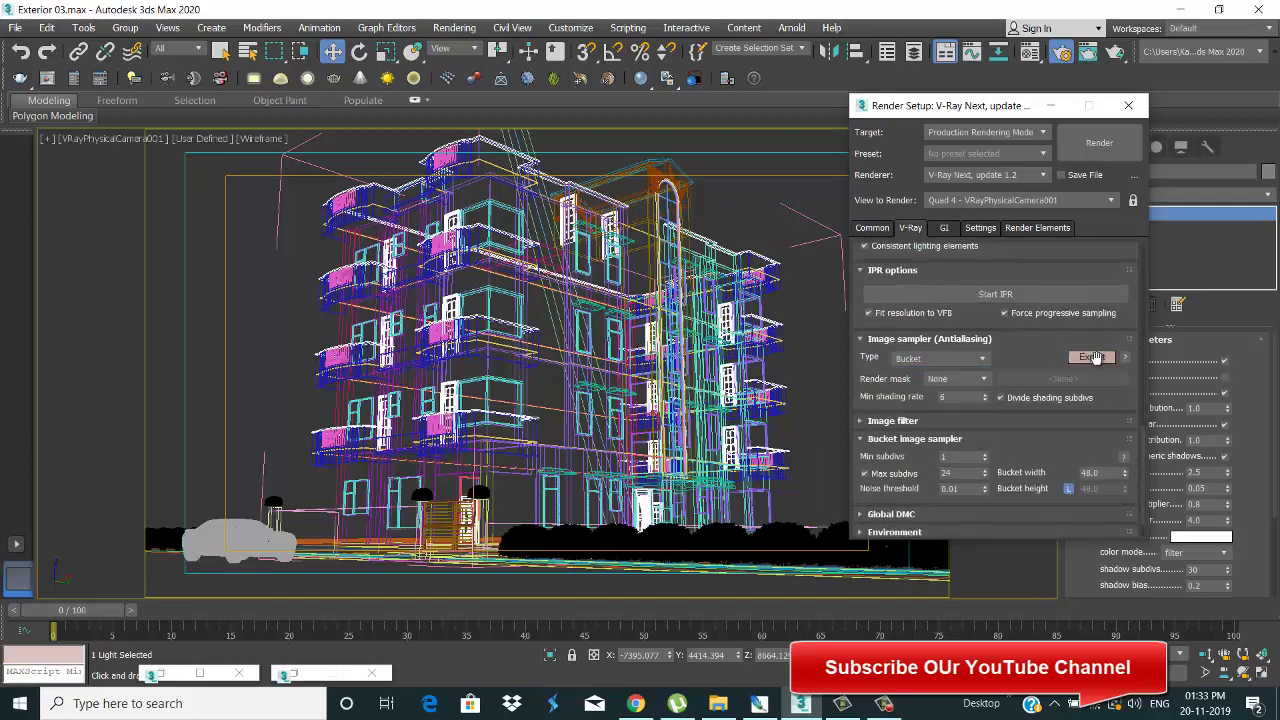
# Step: Switch Global DMC to Advanced and enable Use local subdivs
pyautogui.click(978, 425)
pyautogui.scroll(-3, 942, 300)
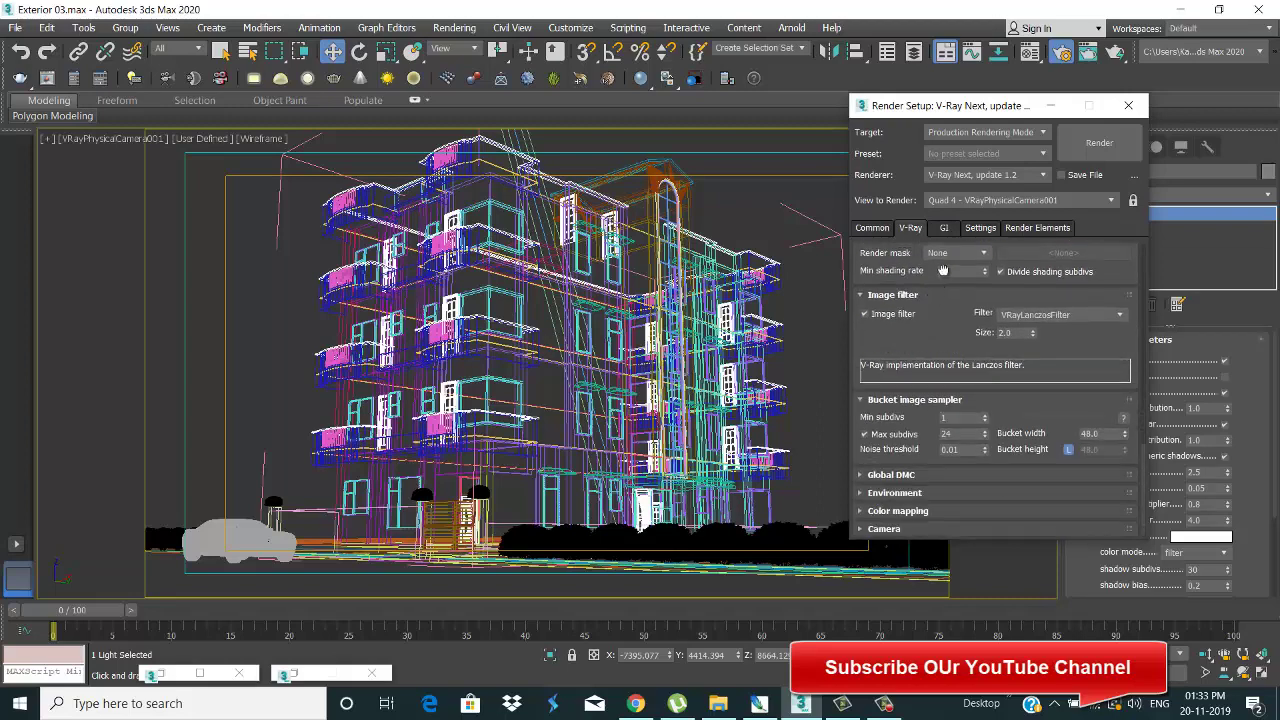
pyautogui.click(943, 476)
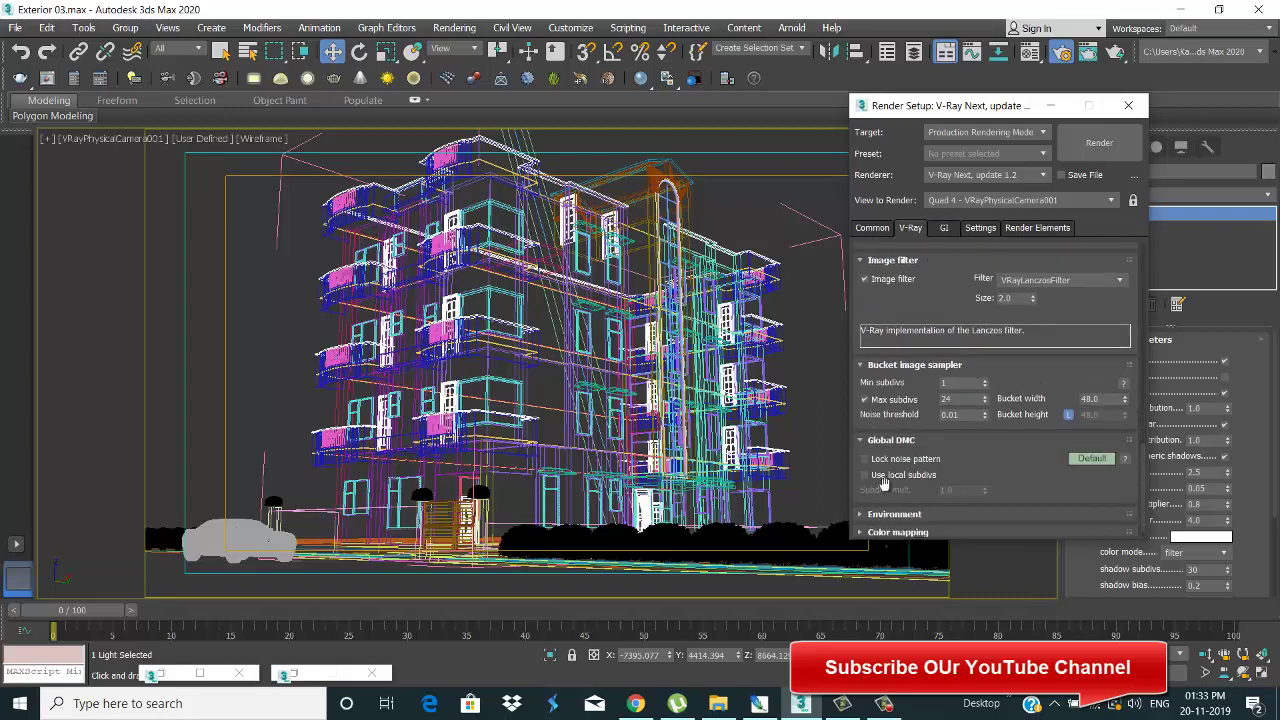
pyautogui.click(1090, 458)
pyautogui.click(866, 475)
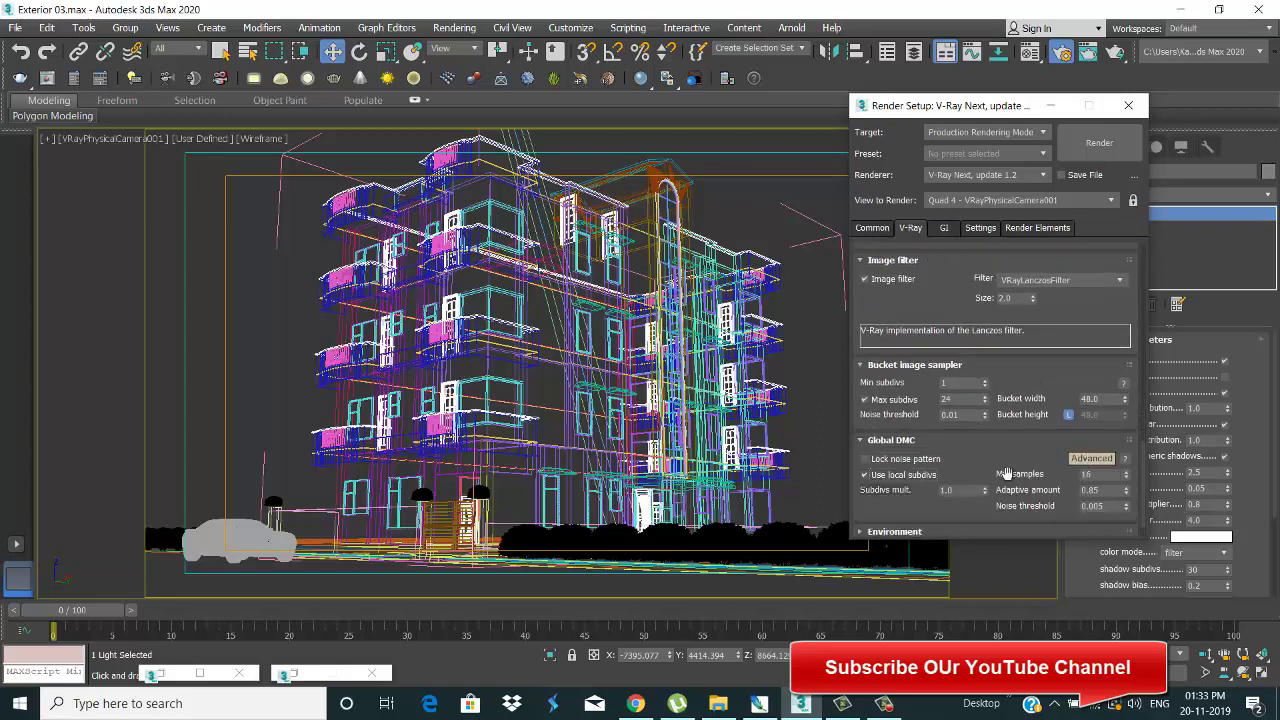
# Step: Enable the GI environment and reflection/refraction environment overrides
pyautogui.scroll(-1, 965, 488)
pyautogui.click(965, 489)
pyautogui.click(876, 331)
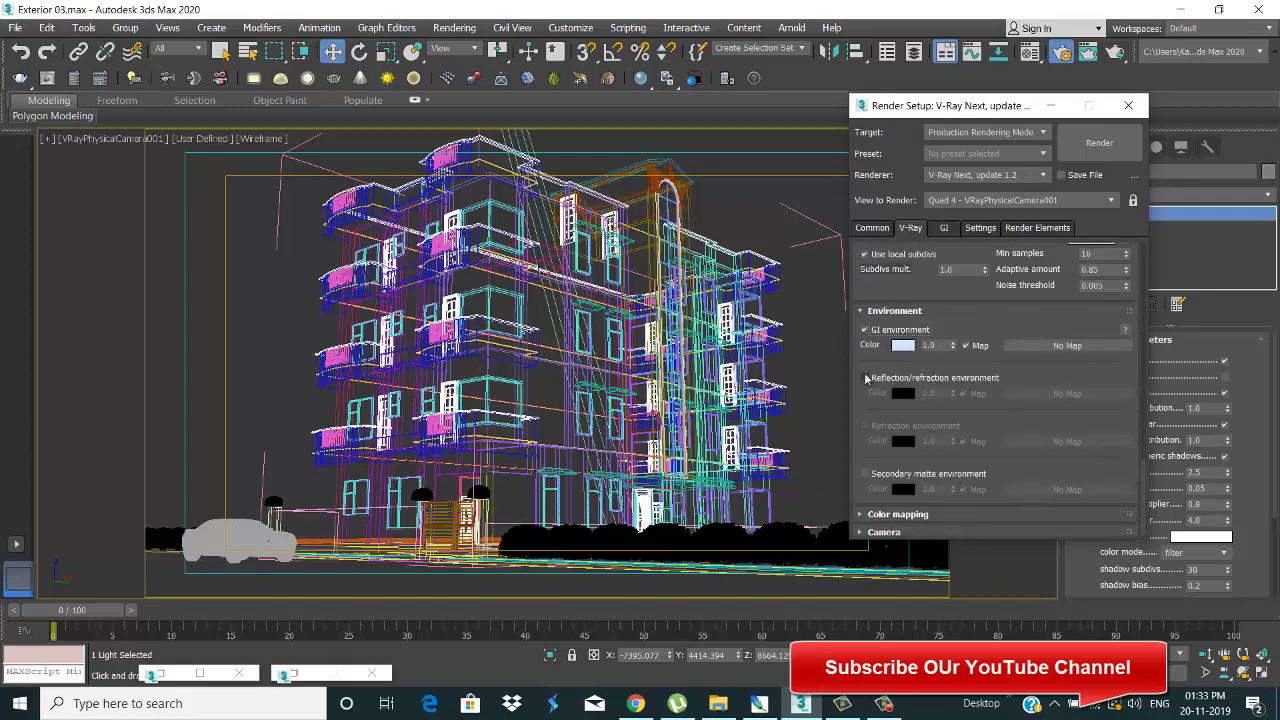
pyautogui.click(866, 378)
# Step: Instance DefaultVRaySky into the Material Editor and set its sky model to CIE Clear
pyautogui.click(455, 28)
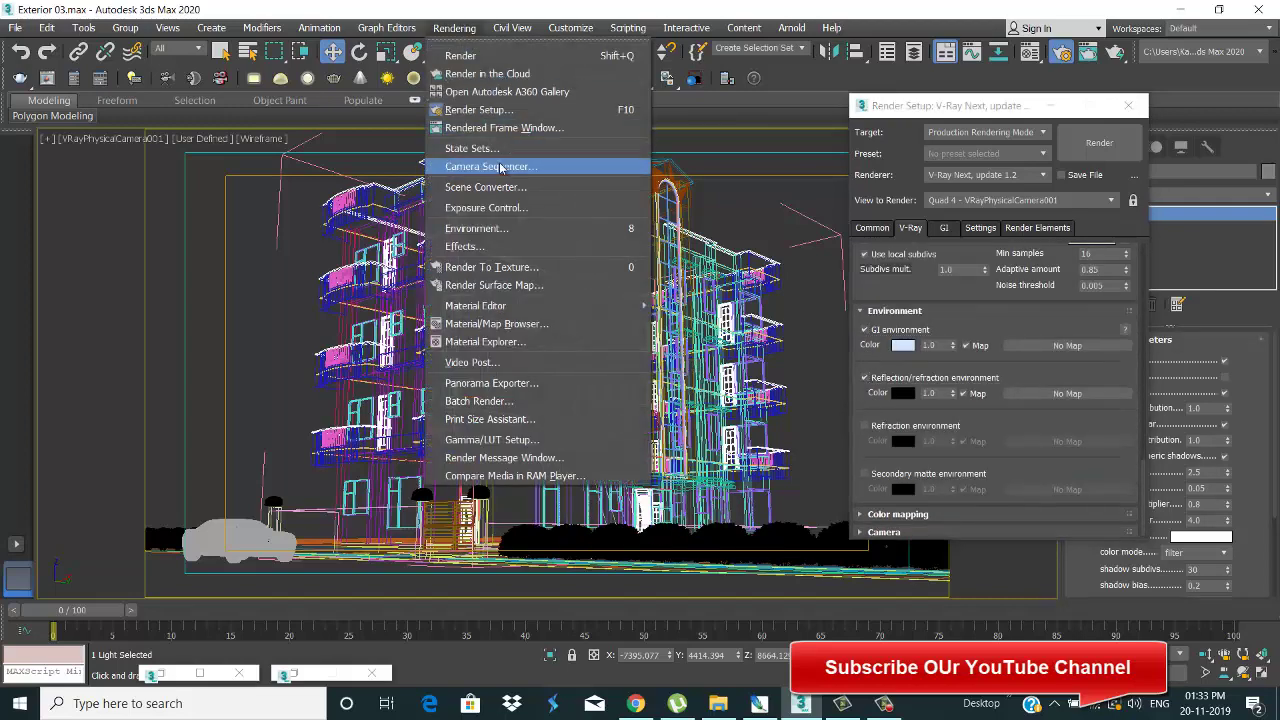
pyautogui.click(495, 210)
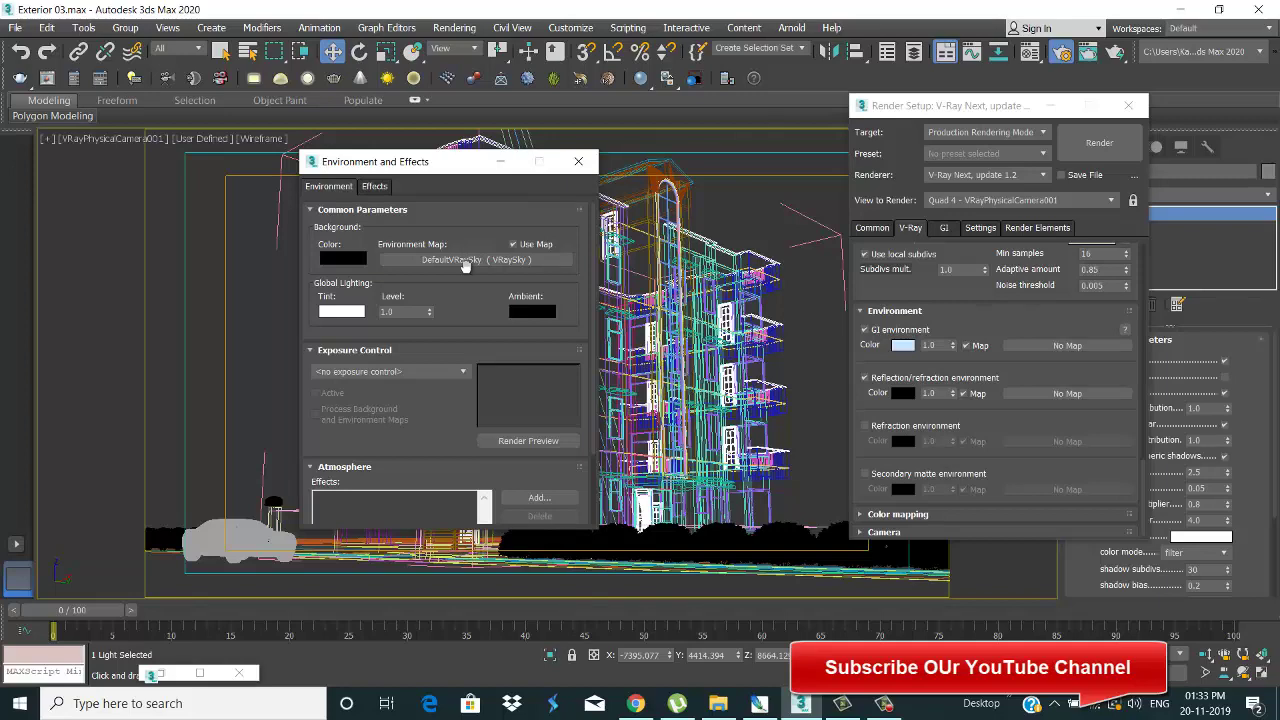
pyautogui.press('m')
pyautogui.moveTo(465, 260); pyautogui.dragTo(753, 297)
pyautogui.click(790, 435)
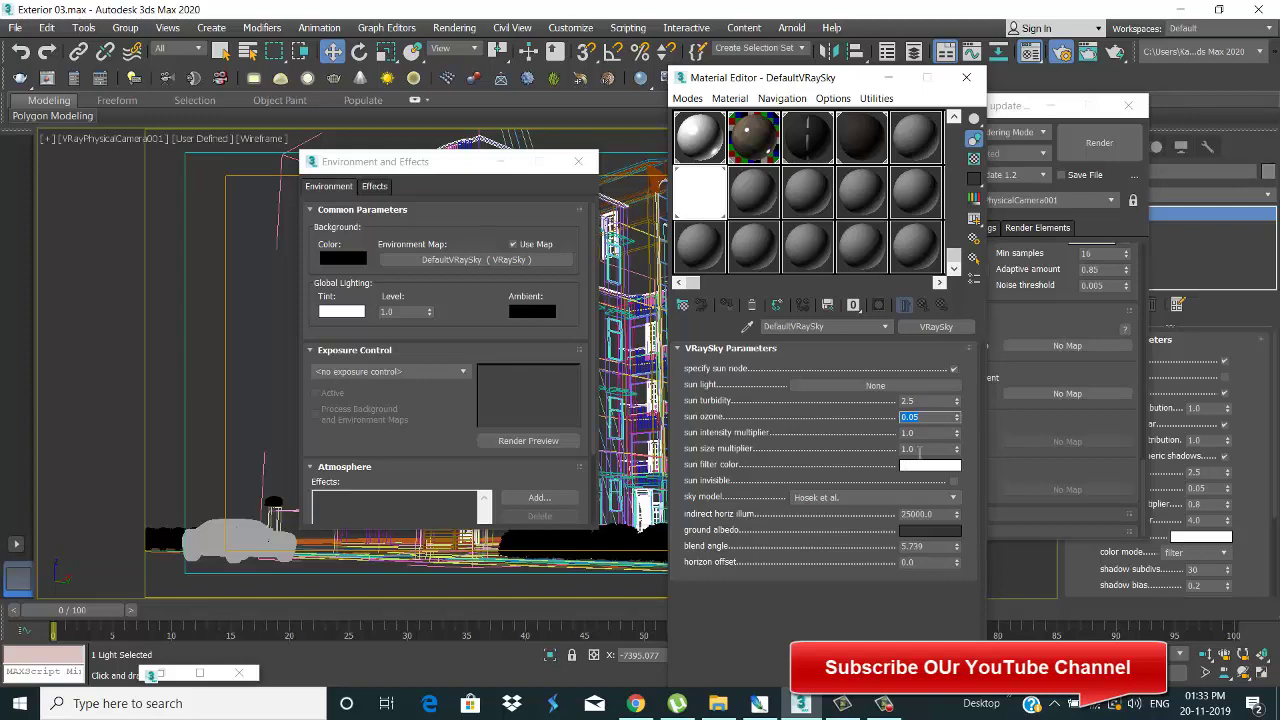
pyautogui.click(921, 500)
pyautogui.click(838, 528)
pyautogui.click(966, 77)
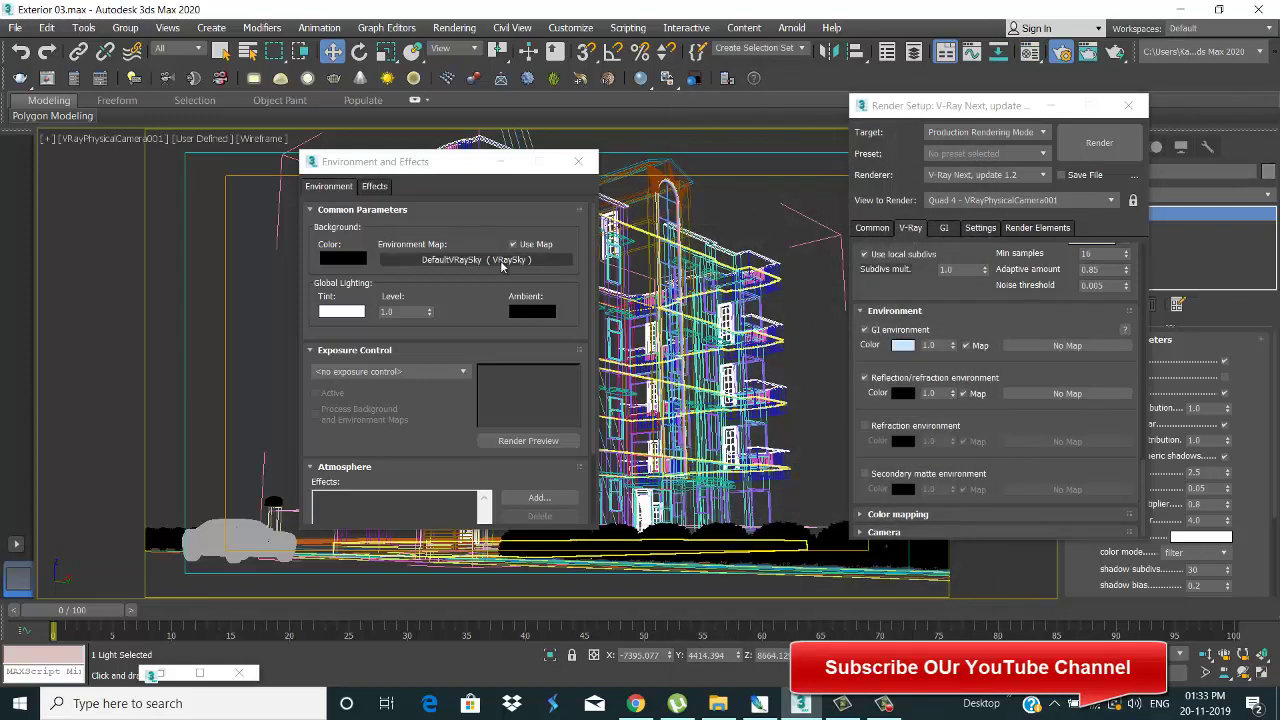
# Step: Instance the VRaySky map into the GI and reflection/refraction environment slots
pyautogui.moveTo(475, 259)
pyautogui.mouseDown()
pyautogui.moveTo(1069, 346)
pyautogui.moveTo(1078, 394)
pyautogui.mouseUp()
pyautogui.click(1040, 376)
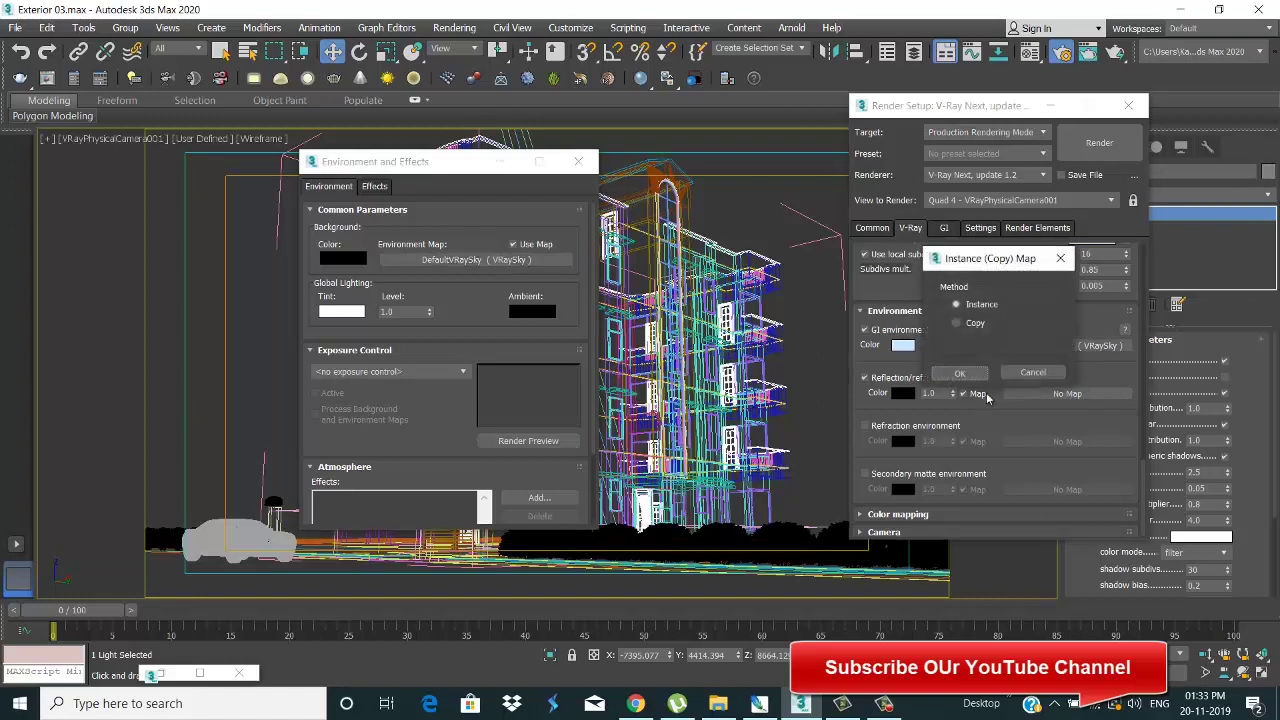
pyautogui.click(1040, 376)
# Step: Set Reinhard colour mapping burn value to 0.3 and enable Clamp output
pyautogui.click(1040, 514)
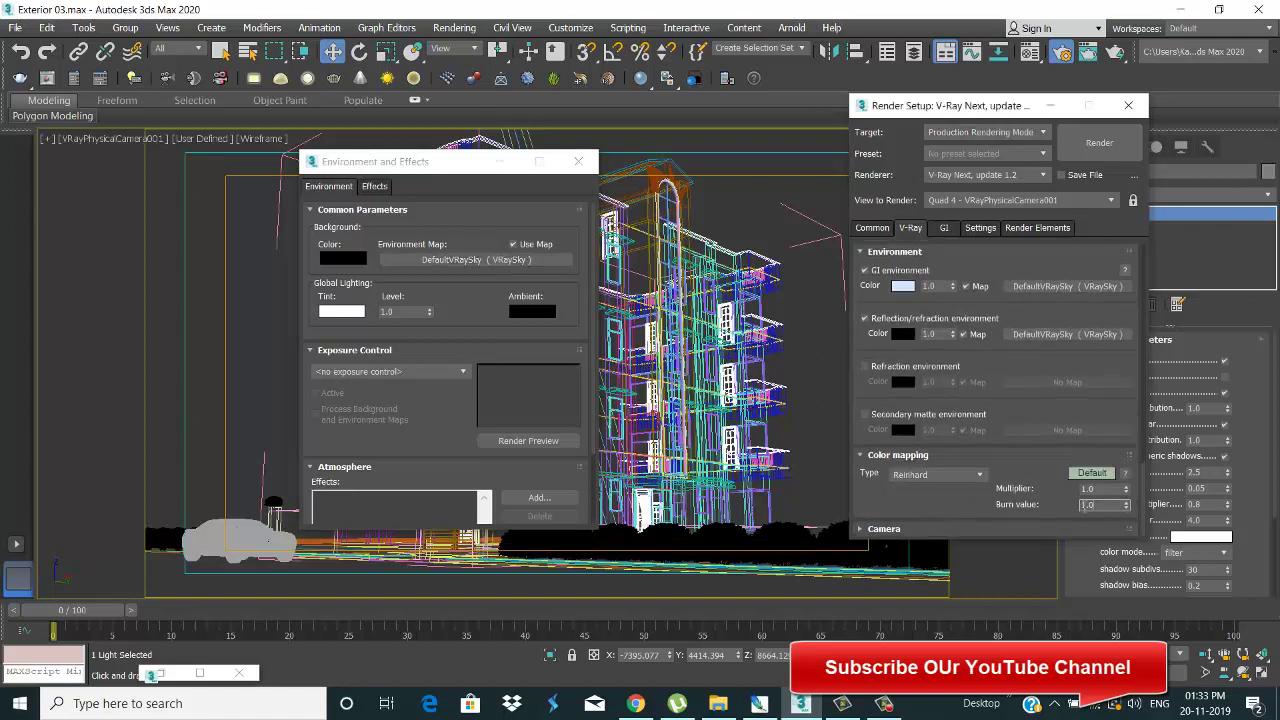
pyautogui.write('0.3')
pyautogui.click(1091, 472)
pyautogui.scroll(-2, 1041, 396)
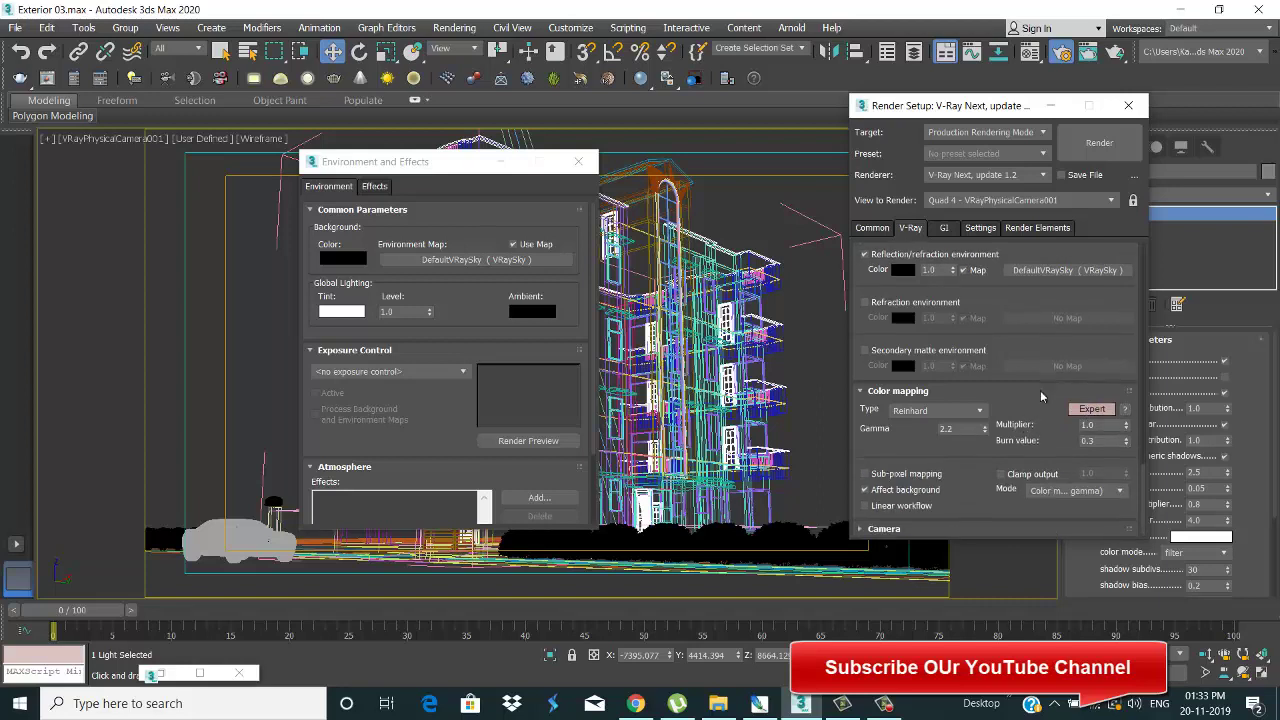
pyautogui.click(1018, 475)
# Step: Set GI to Expert with Irradiance map primary engine, saturation 0.3 and ambient occlusion subdivs 30
pyautogui.click(944, 228)
pyautogui.click(1093, 270)
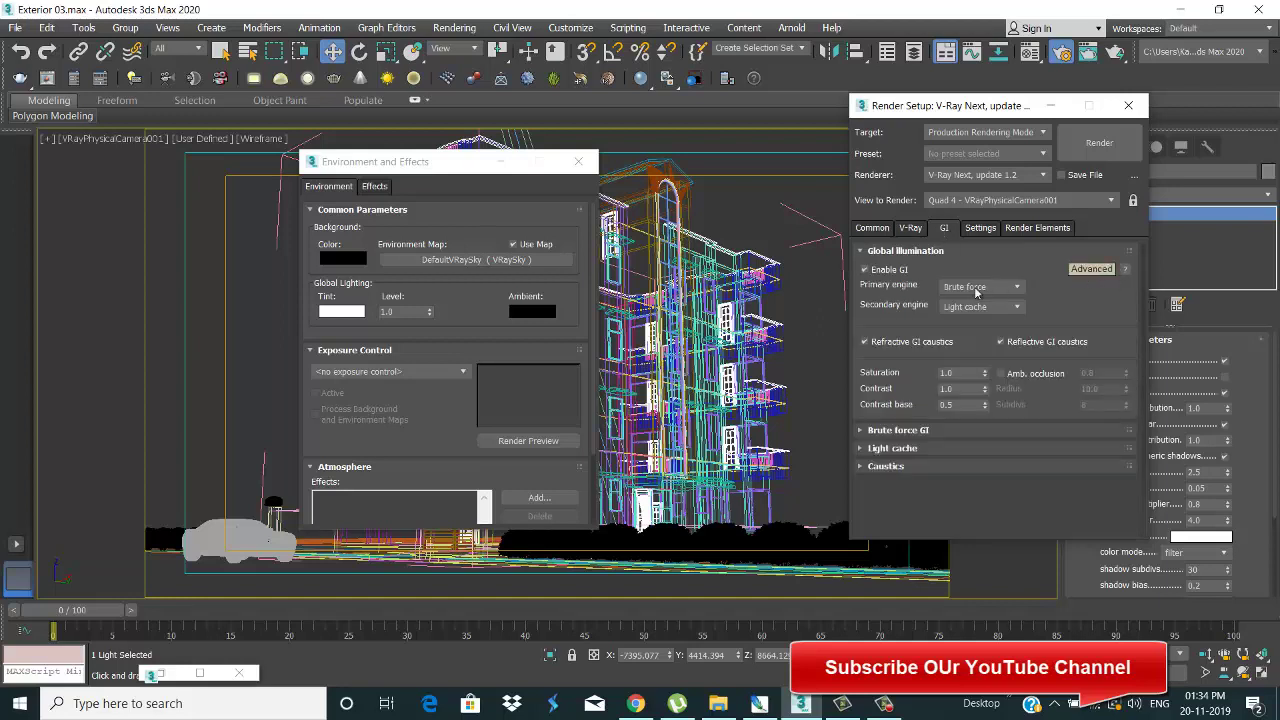
pyautogui.click(980, 287)
pyautogui.click(962, 299)
pyautogui.click(1092, 269)
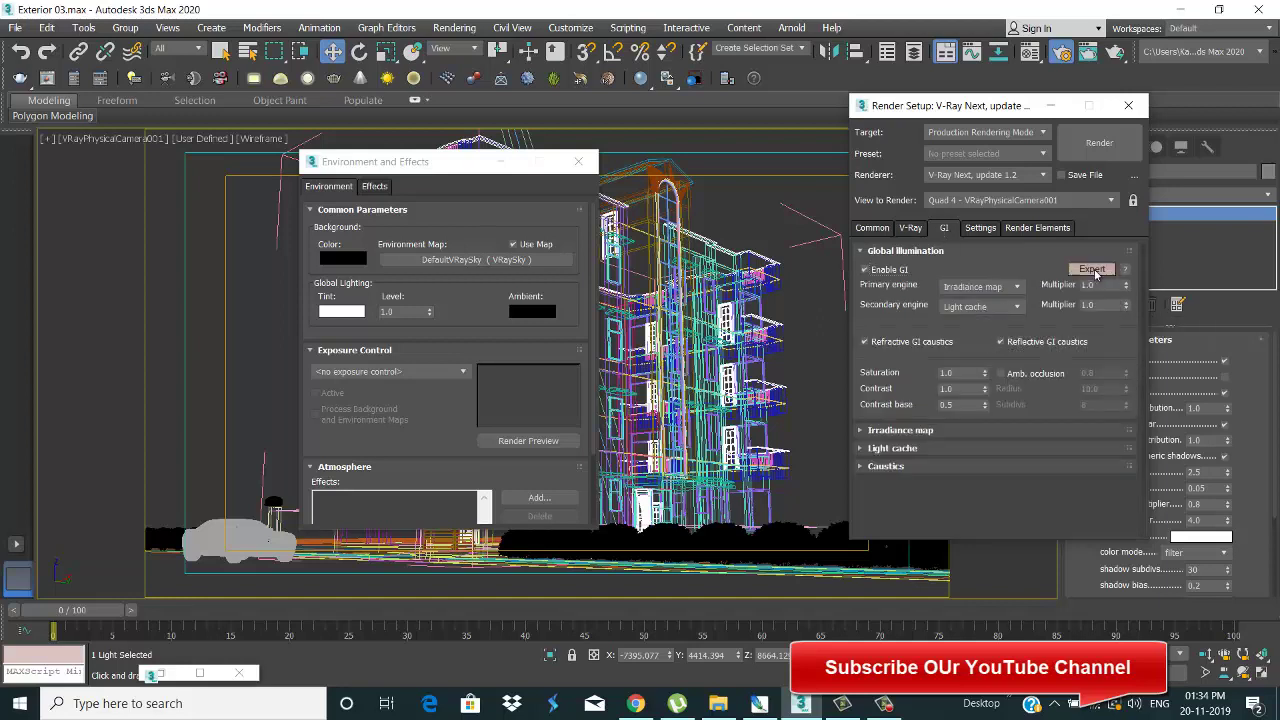
pyautogui.click(968, 372)
pyautogui.click(1001, 373)
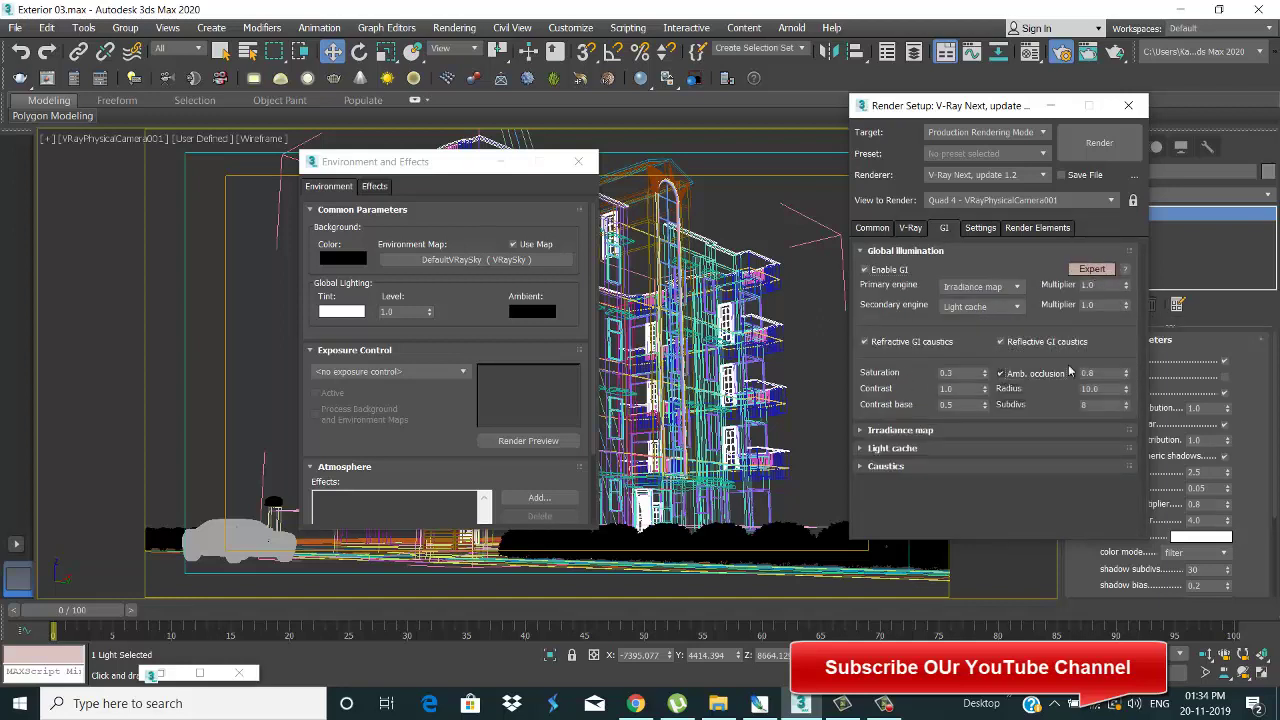
pyautogui.write('0')
# Step: Apply the Very low irradiance map preset and expand the advanced light cache options
pyautogui.click(928, 431)
pyautogui.click(1010, 320)
pyautogui.click(990, 341)
pyautogui.click(1090, 317)
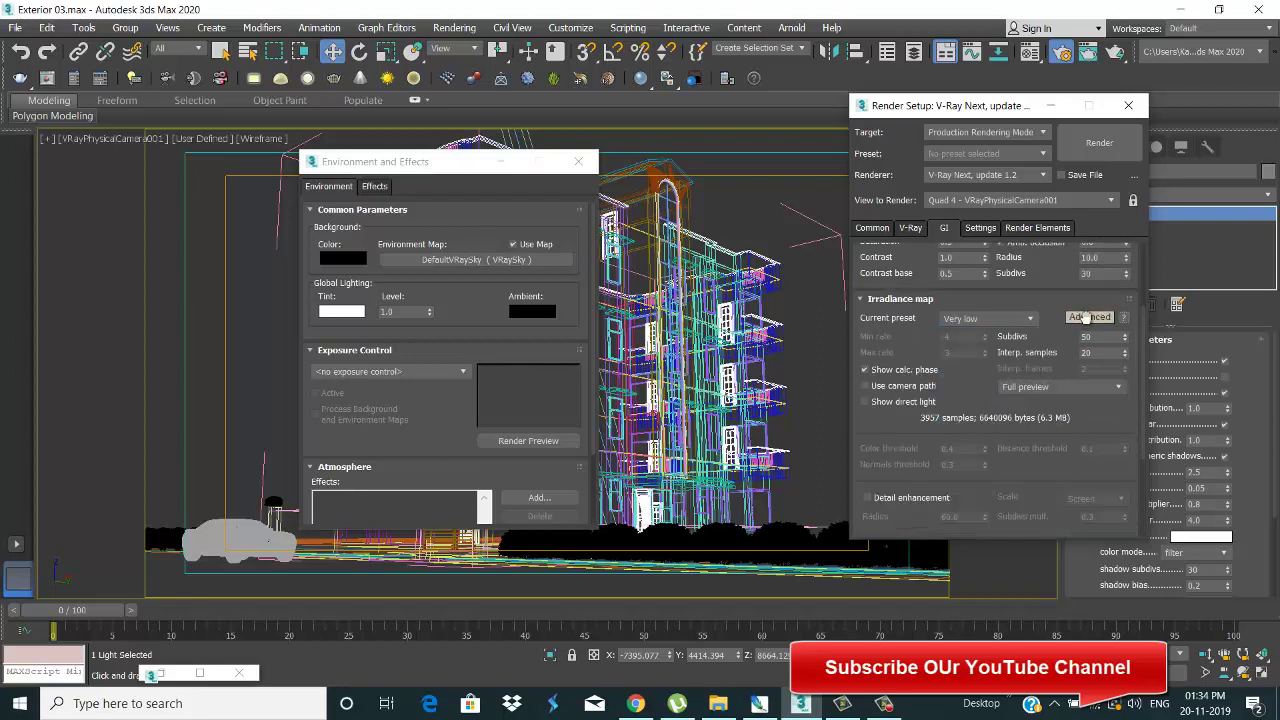
pyautogui.click(1090, 317)
pyautogui.moveTo(917, 432); pyautogui.dragTo(919, 368)
pyautogui.scroll(-2, 925, 400)
pyautogui.scroll(-1, 938, 455)
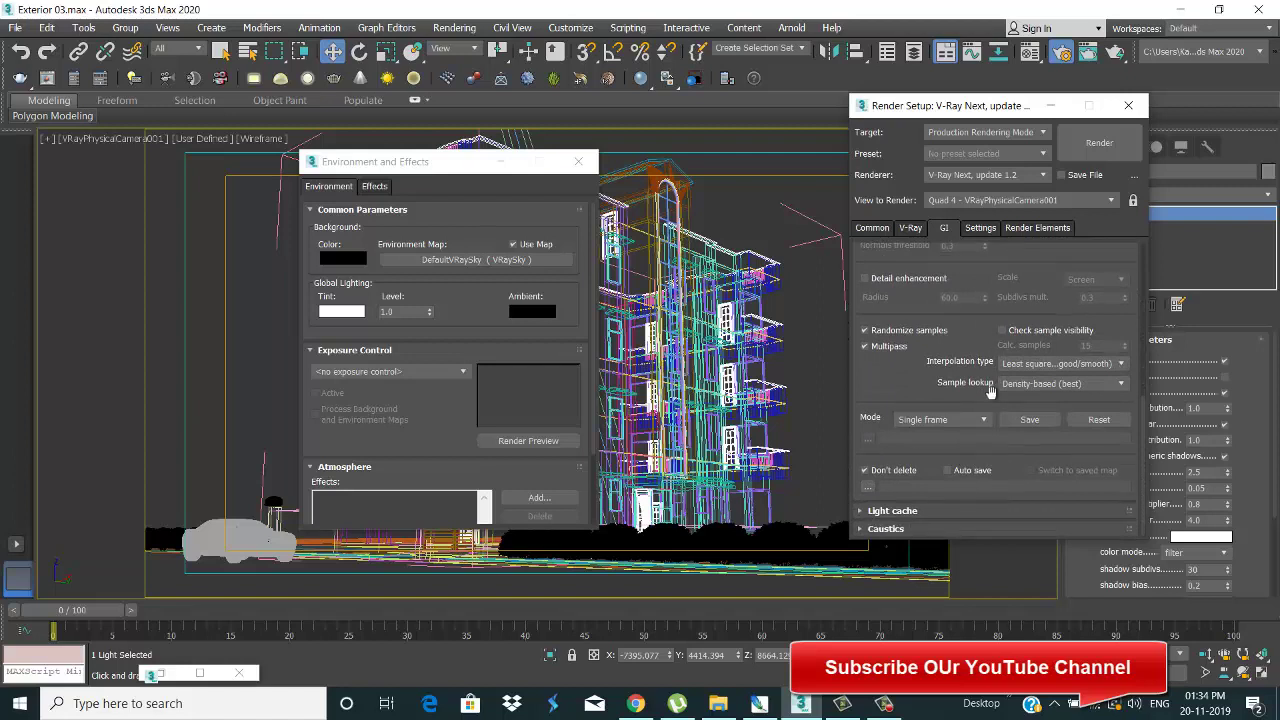
pyautogui.scroll(-1, 950, 508)
pyautogui.click(1090, 421)
pyautogui.scroll(-2, 1000, 400)
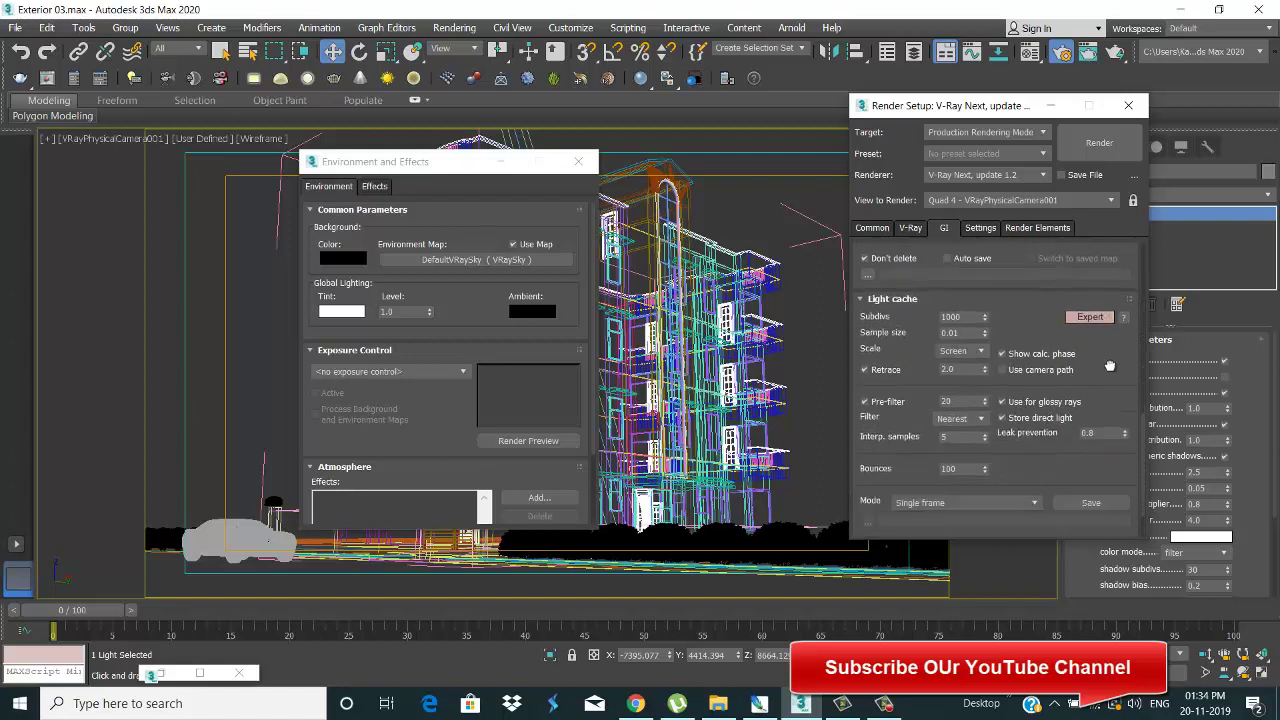
pyautogui.scroll(-1, 1000, 400)
pyautogui.click(980, 227)
pyautogui.click(1092, 287)
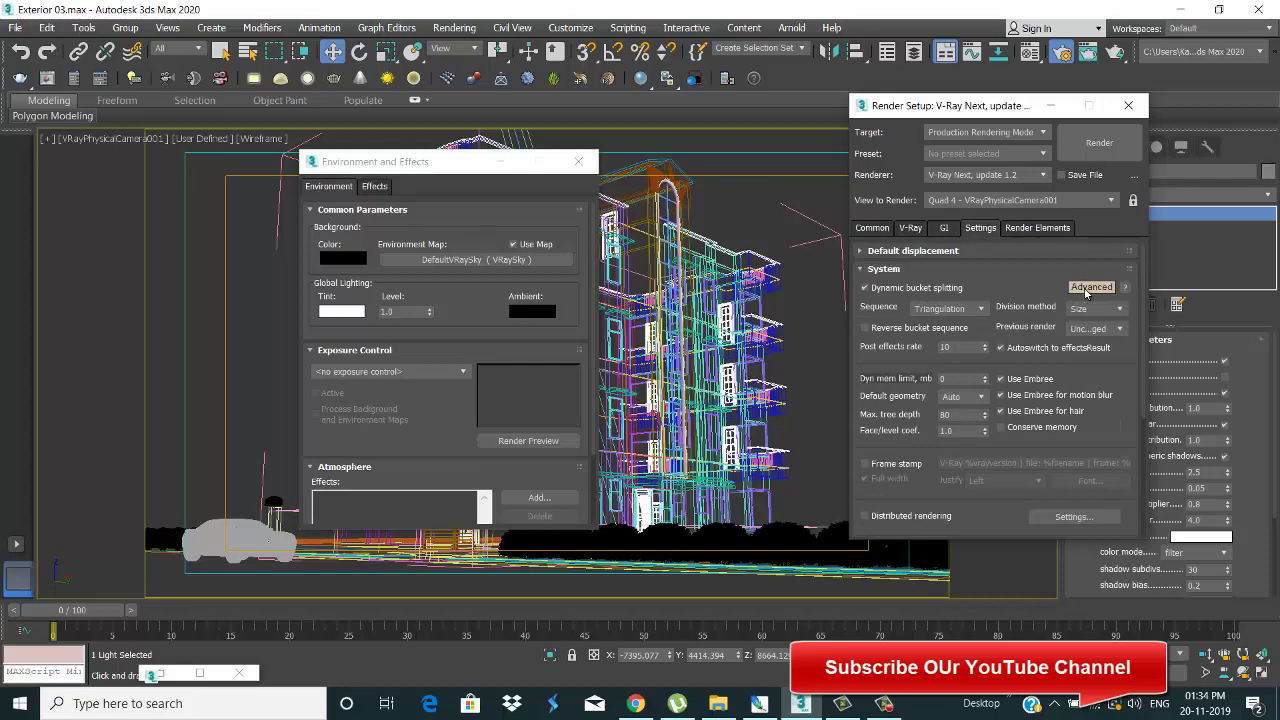
# Step: Set the dynamic memory limit to 4000 MB and default geometry to Dynamic, then close Environment and Effects
pyautogui.click(1089, 288)
pyautogui.write('4000')
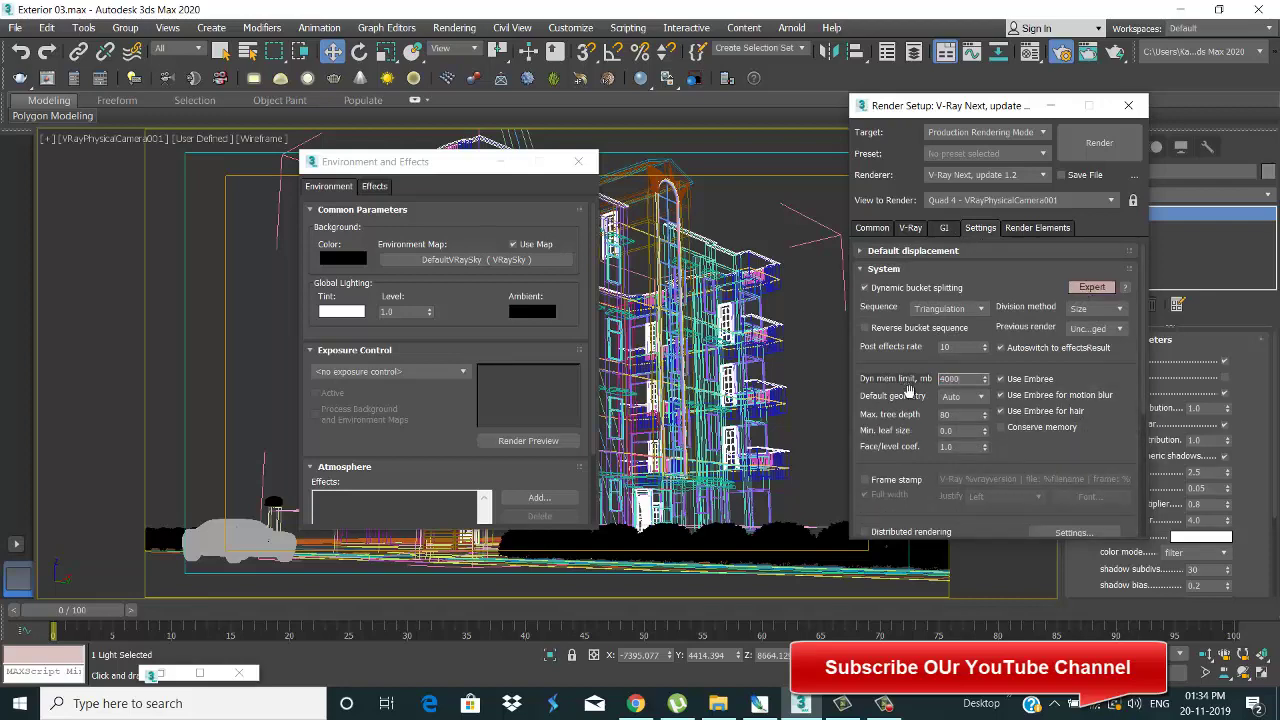
pyautogui.click(960, 396)
pyautogui.click(965, 421)
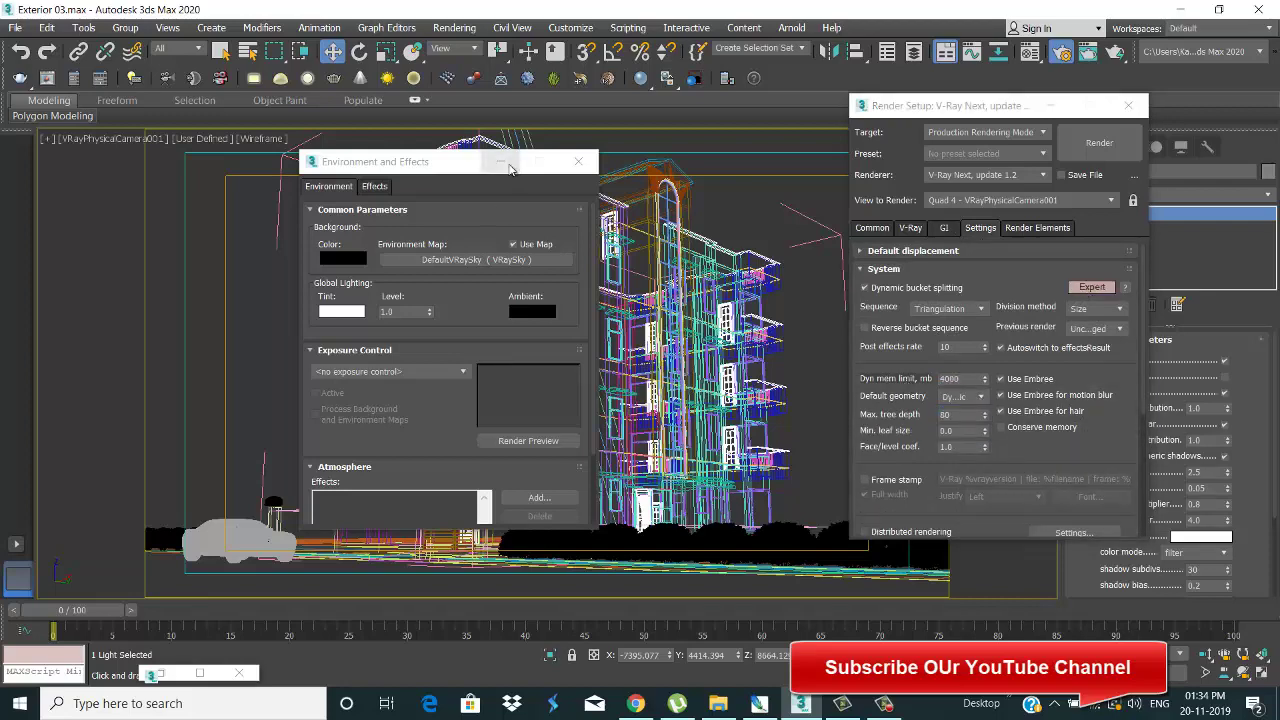
pyautogui.click(578, 161)
pyautogui.click(873, 228)
pyautogui.click(912, 230)
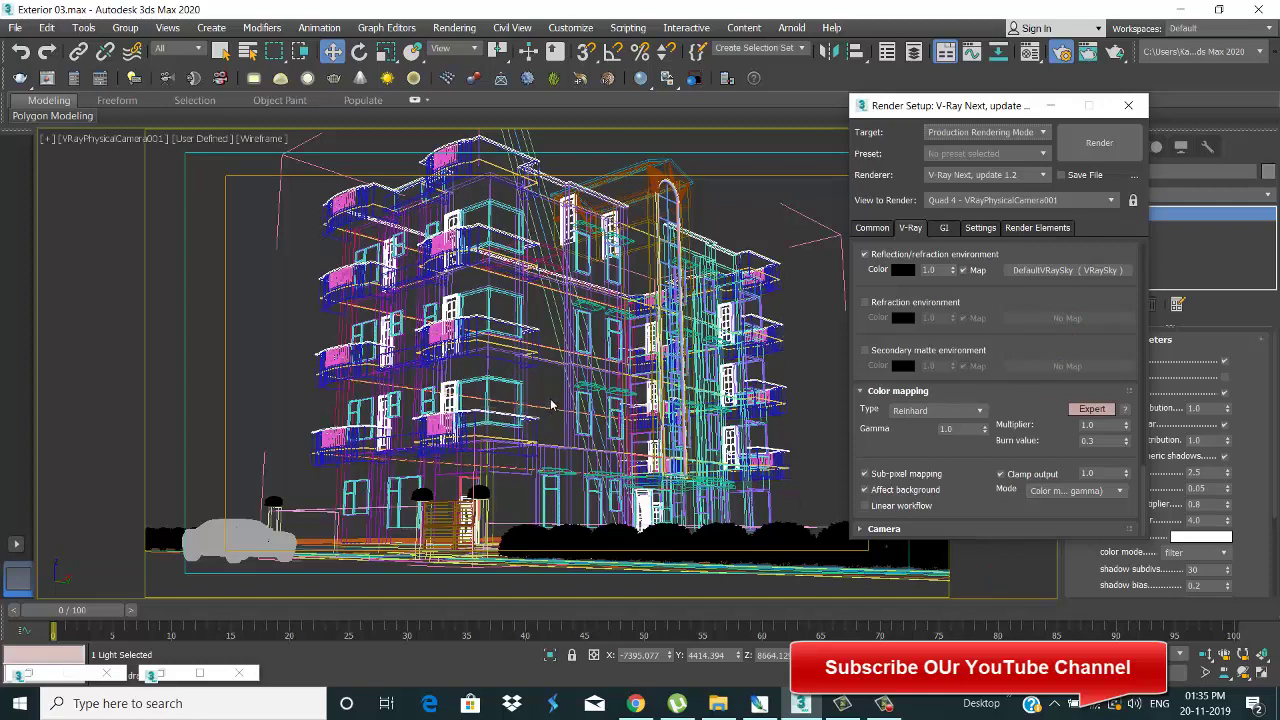
# Step: Deselect the light, shade the viewport with edged faces, and keep Reinhard colour mapping
pyautogui.click(798, 268)
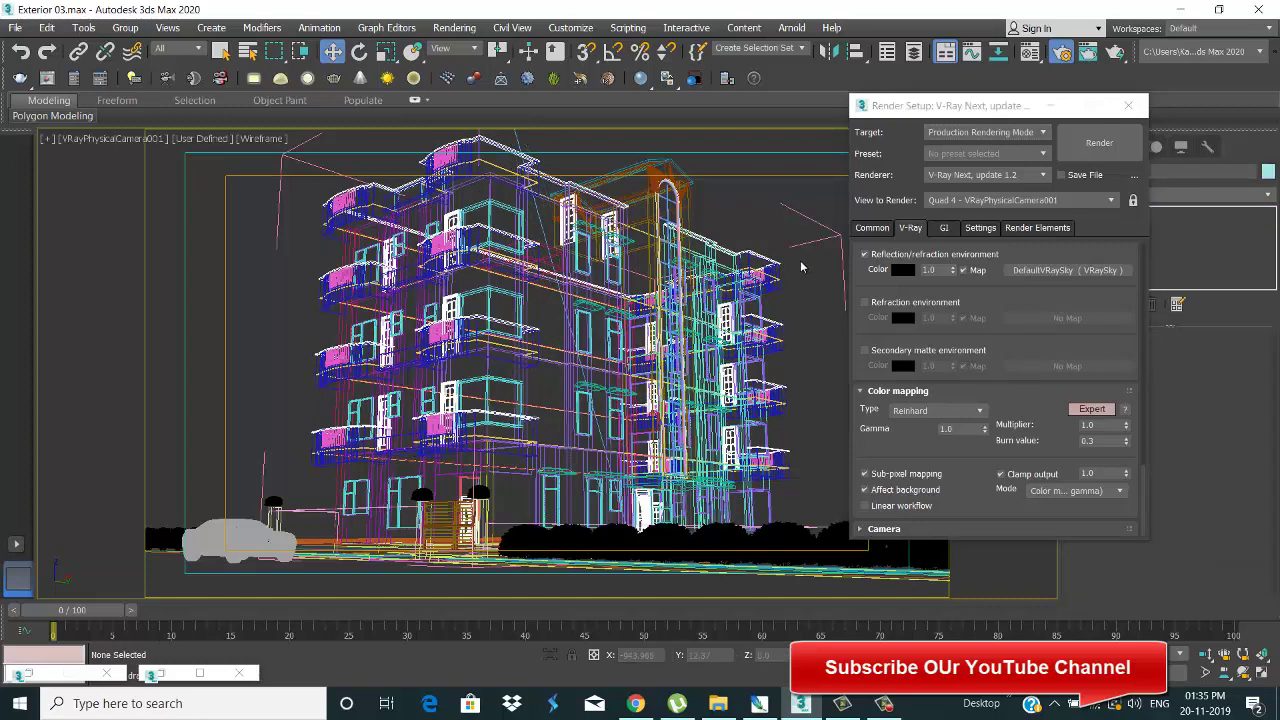
pyautogui.press('F3')
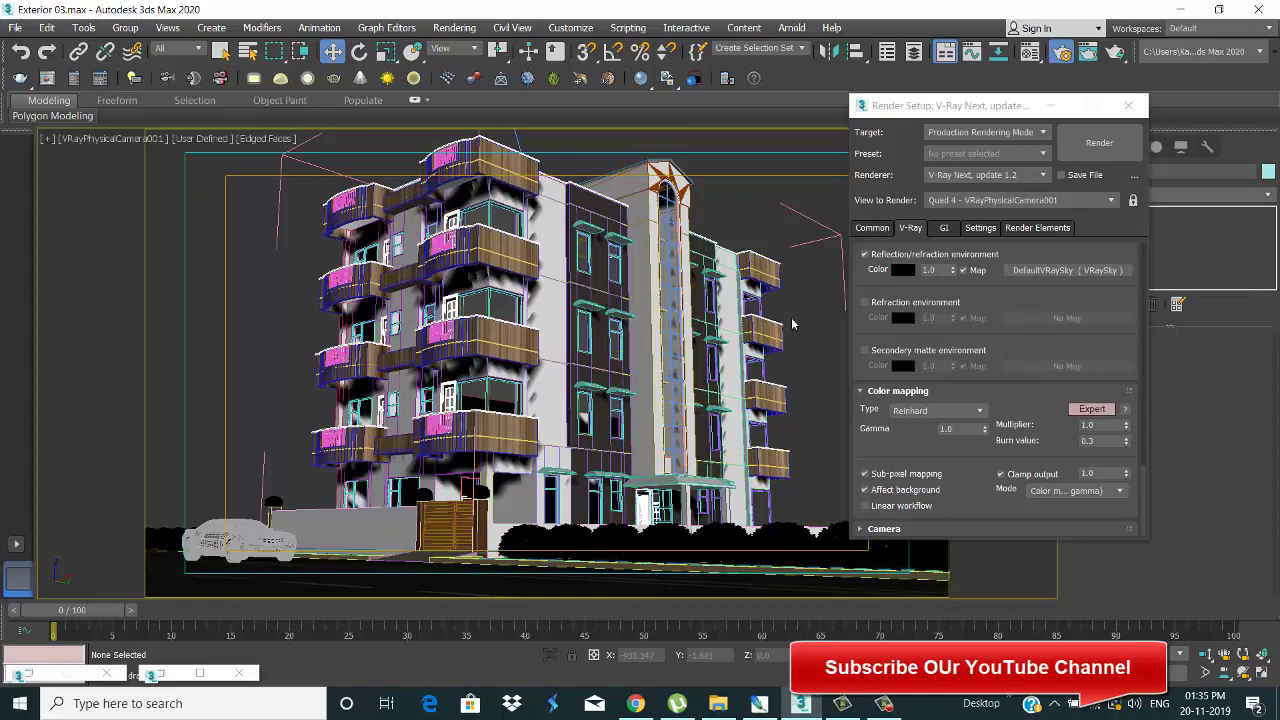
pyautogui.click(962, 411)
pyautogui.click(890, 492)
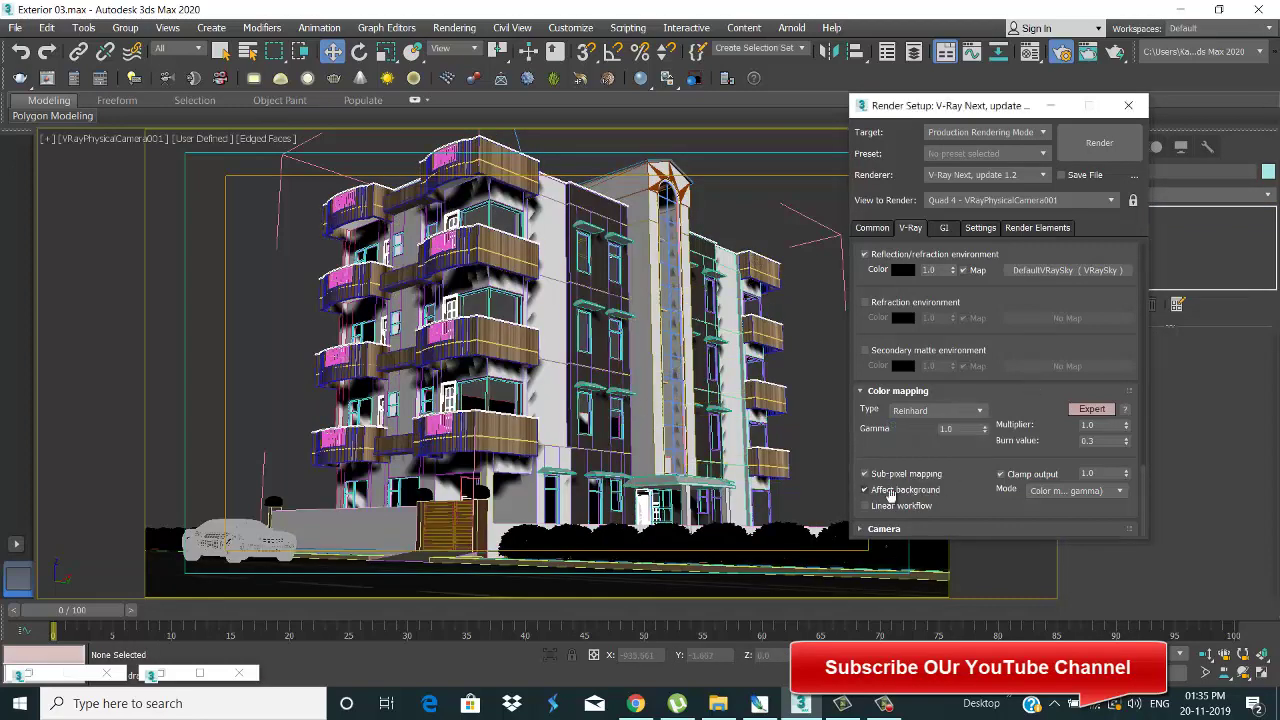
# Step: Scroll through the V-Ray render settings to reach the Global switches rollout
pyautogui.scroll(2, 885, 415)
pyautogui.scroll(2, 884, 330)
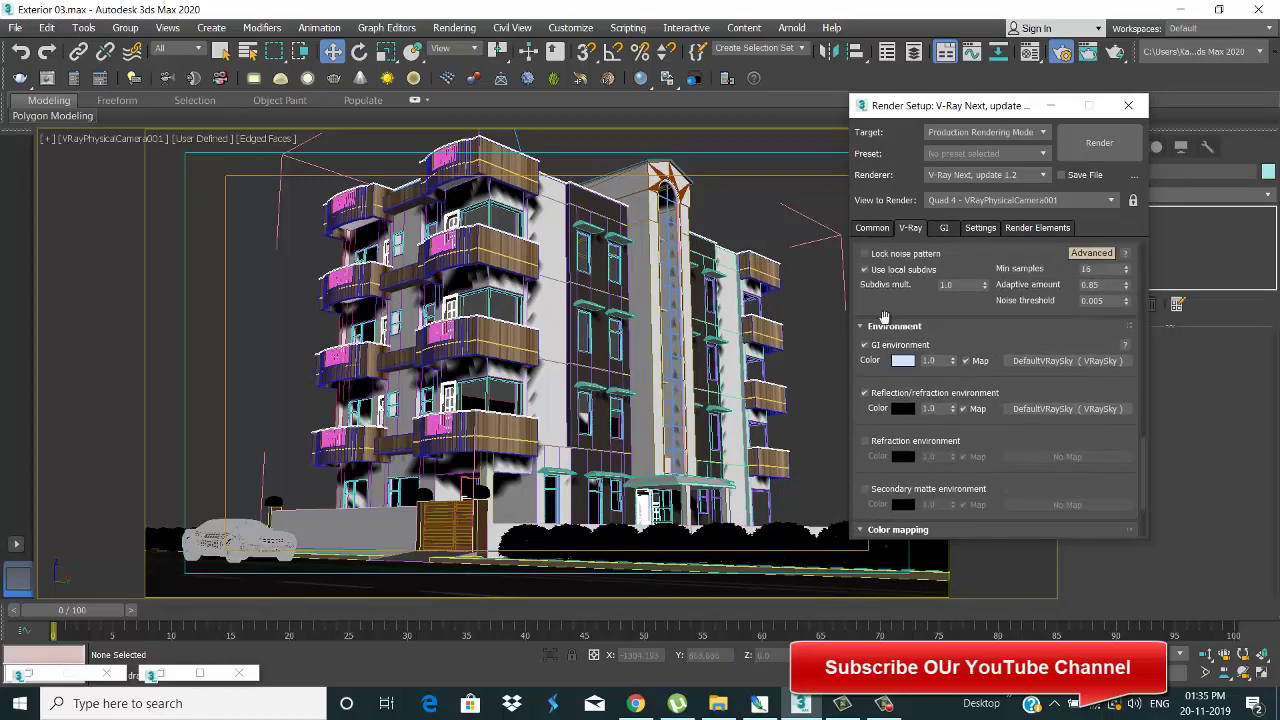
pyautogui.scroll(3, 990, 270)
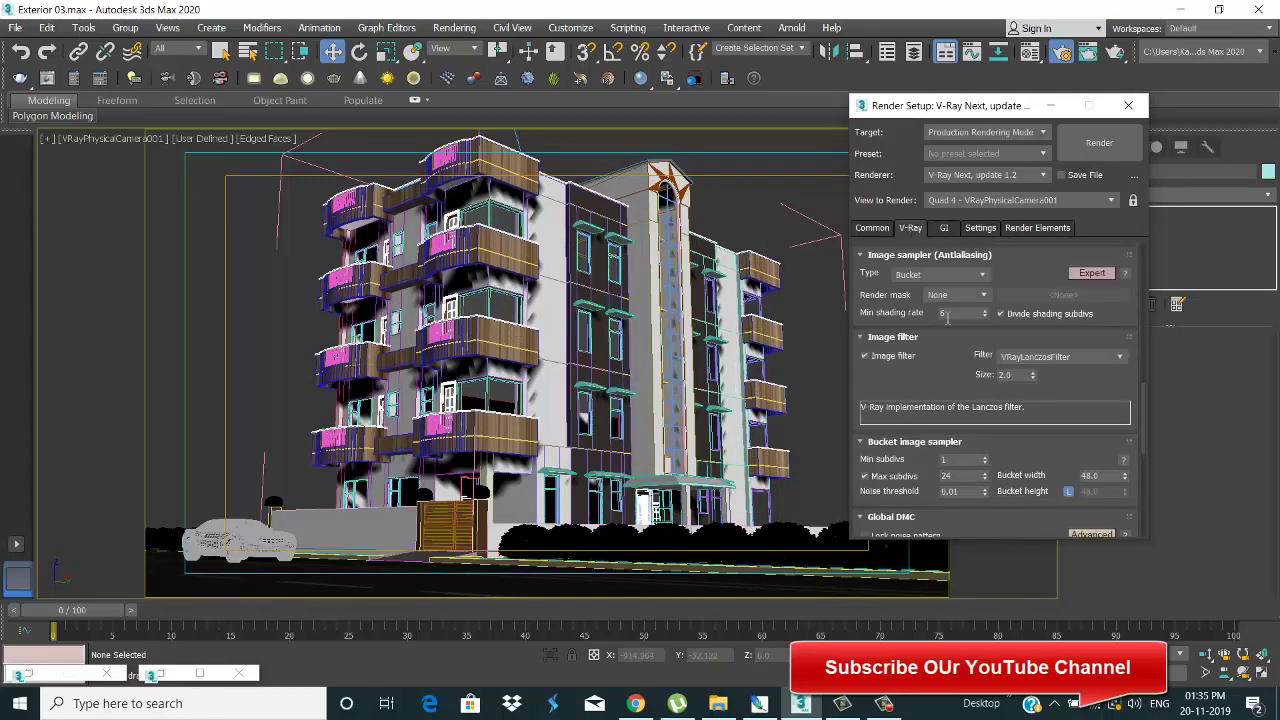
pyautogui.scroll(3, 940, 340)
pyautogui.scroll(3, 970, 320)
pyautogui.scroll(3, 948, 345)
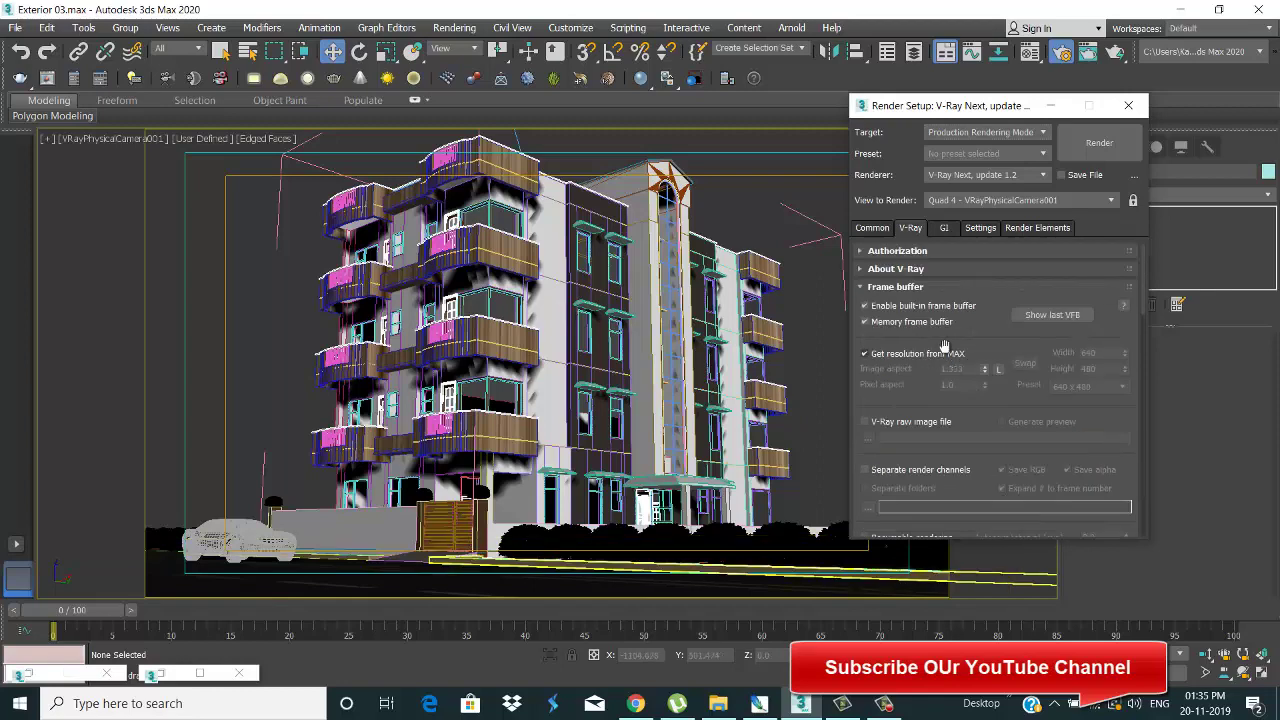
pyautogui.scroll(-3, 948, 340)
pyautogui.scroll(-2, 960, 300)
pyautogui.scroll(-1, 1000, 300)
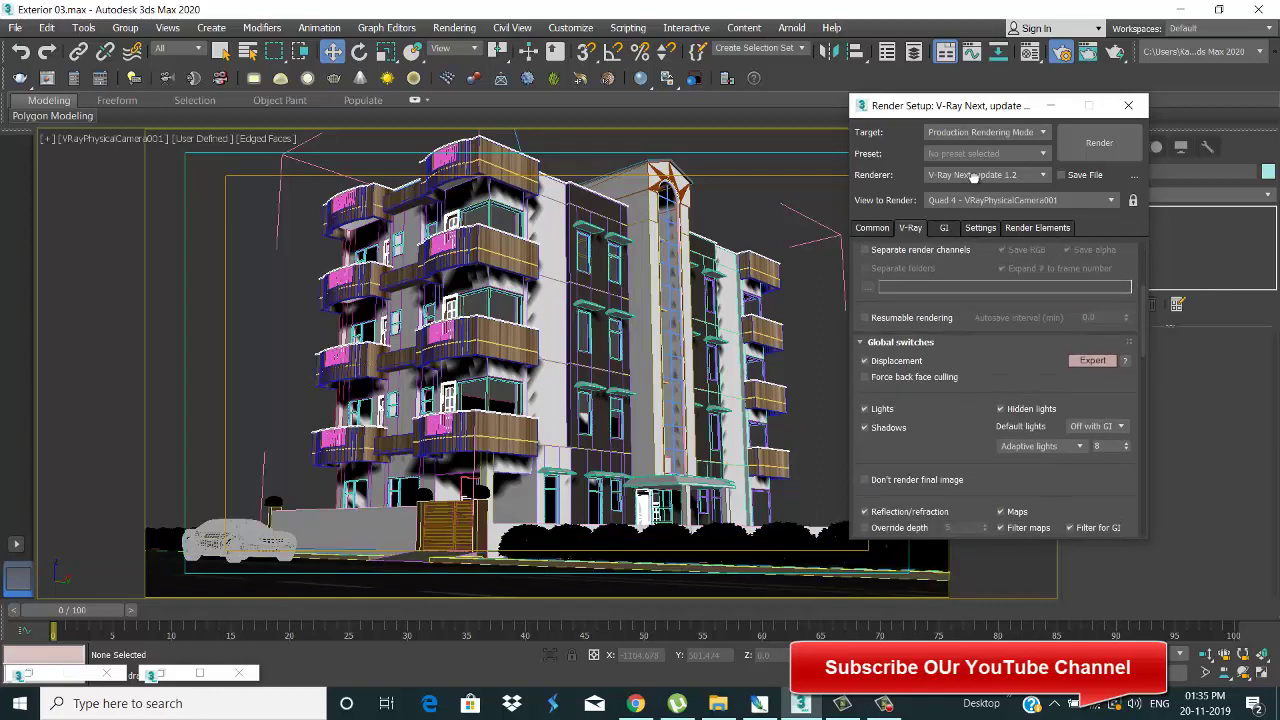
pyautogui.scroll(-1, 1040, 380)
pyautogui.scroll(-2, 1062, 405)
pyautogui.scroll(-1, 1062, 340)
# Step: Enable Override mtl and place the Material Editor beside Render Setup
pyautogui.click(1001, 396)
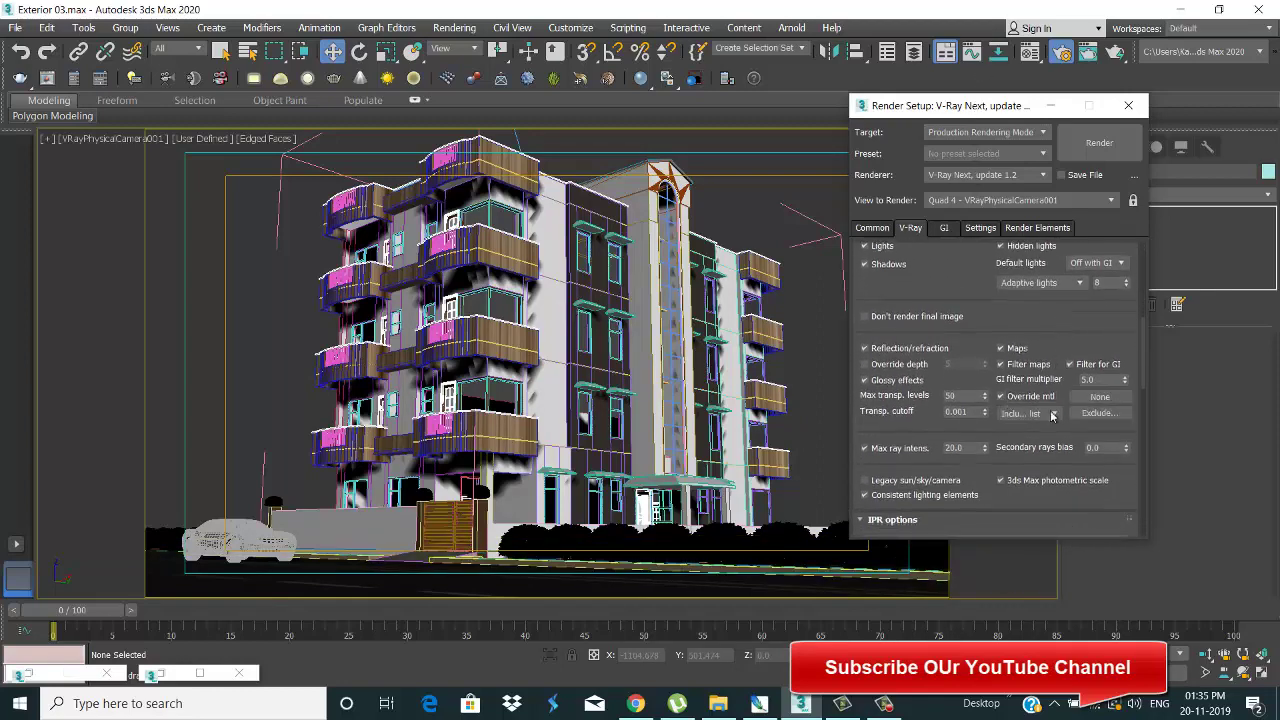
pyautogui.click(1100, 396)
pyautogui.click(686, 44)
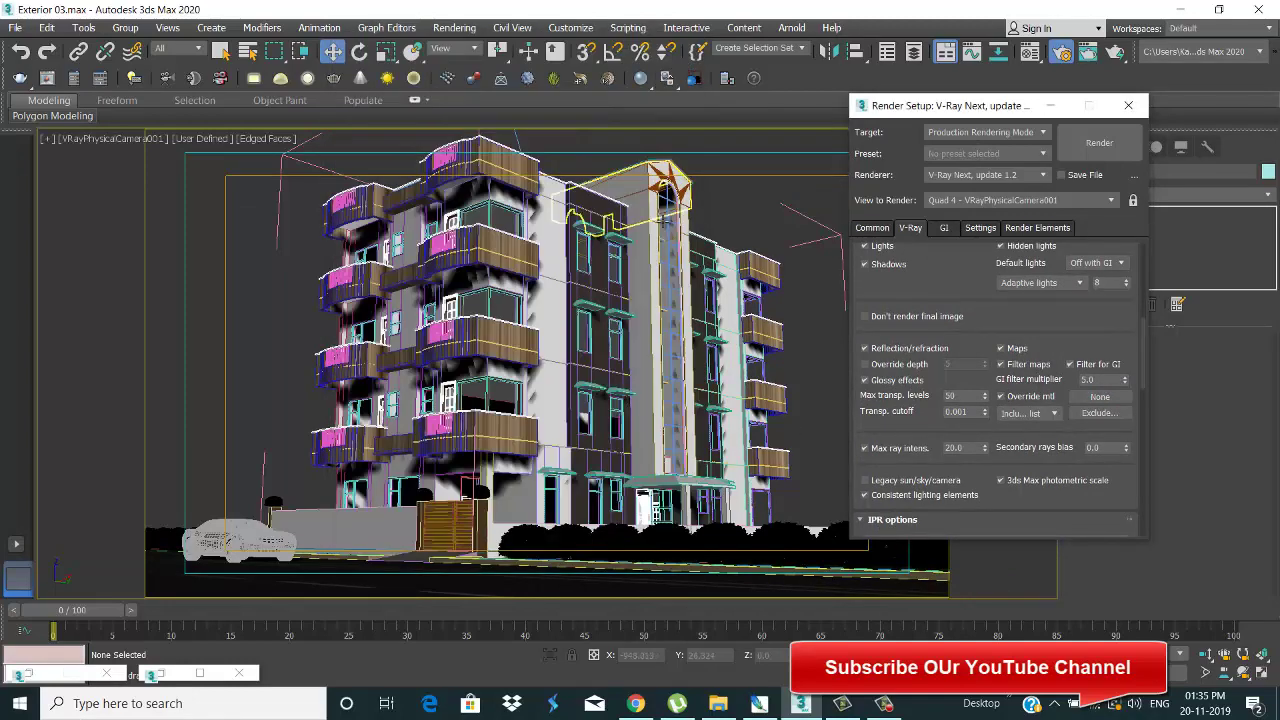
pyautogui.press('m')
pyautogui.moveTo(775, 78); pyautogui.dragTo(620, 90)
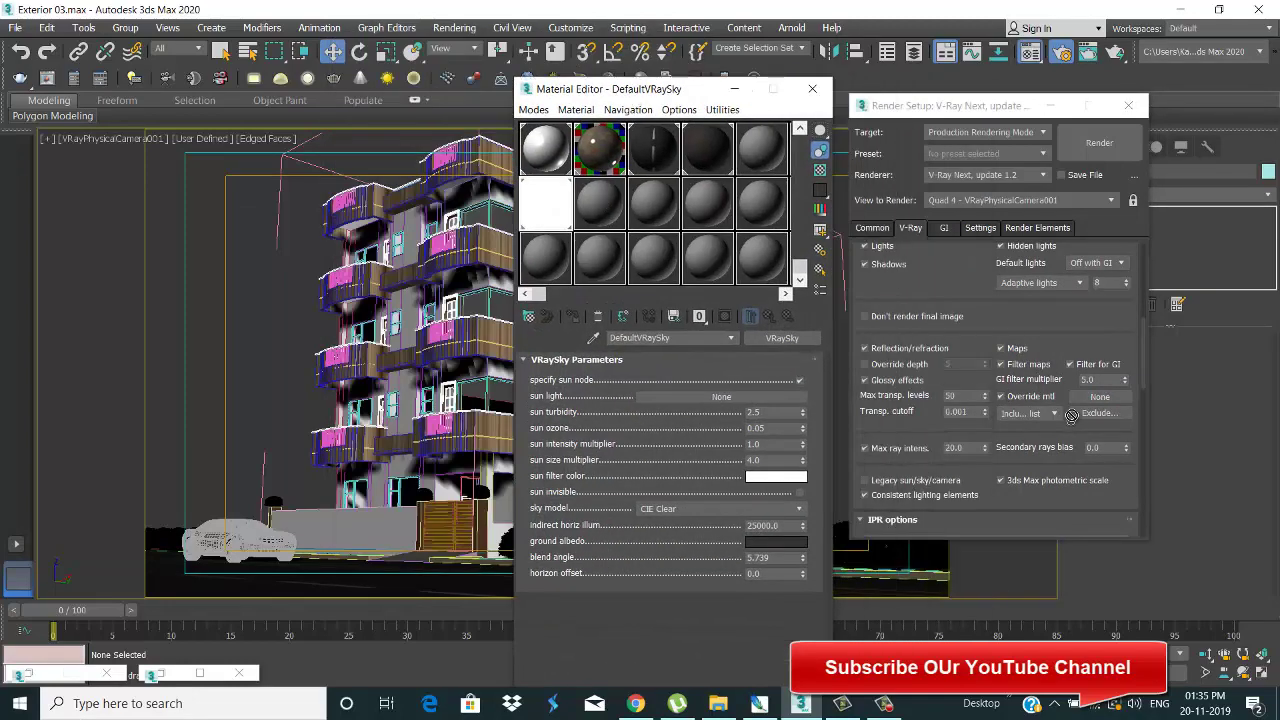
# Step: Assign a VRayMtl as the override material and instance it into a Material Editor slot
pyautogui.click(1100, 396)
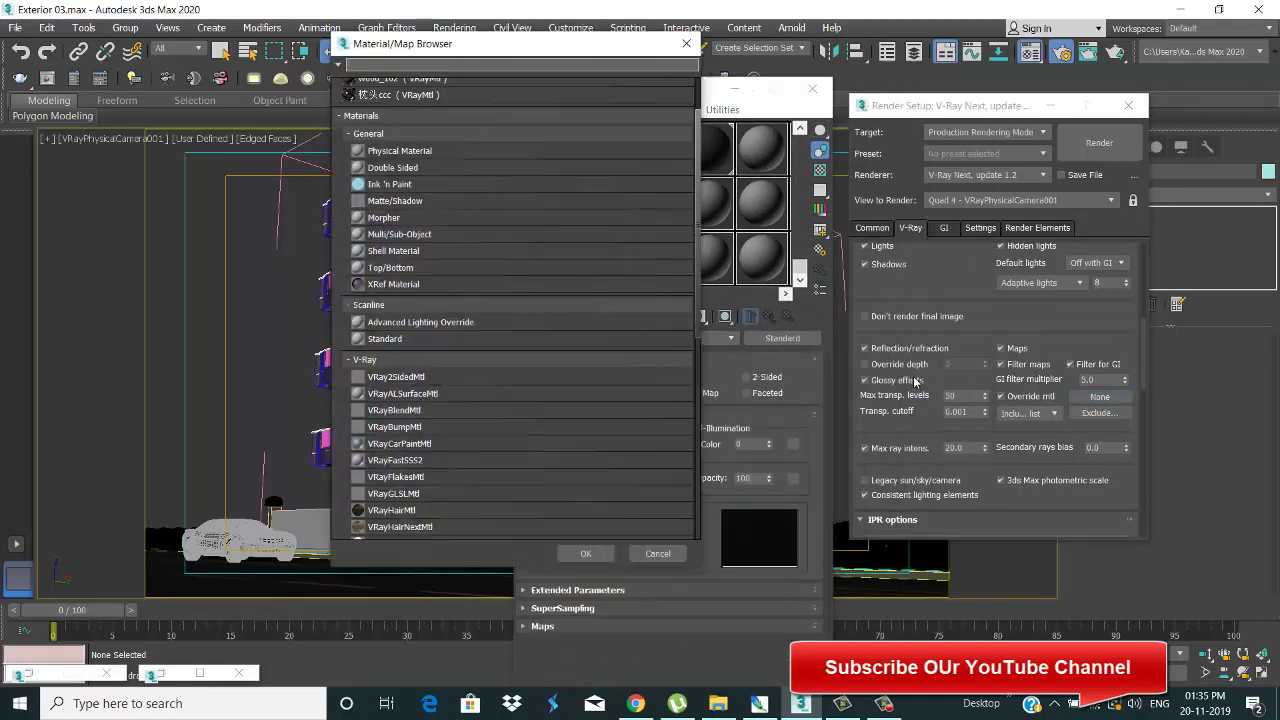
pyautogui.scroll(-1, 423, 343)
pyautogui.scroll(-1, 427, 346)
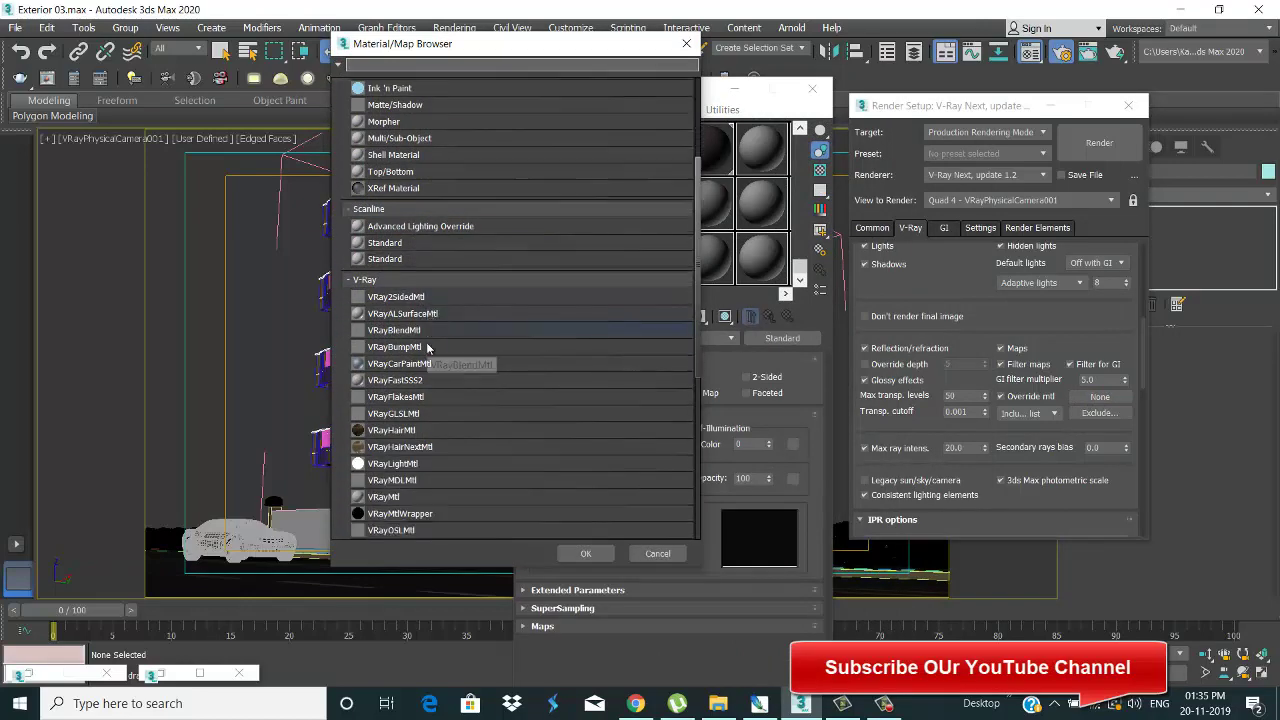
pyautogui.doubleClick(395, 480)
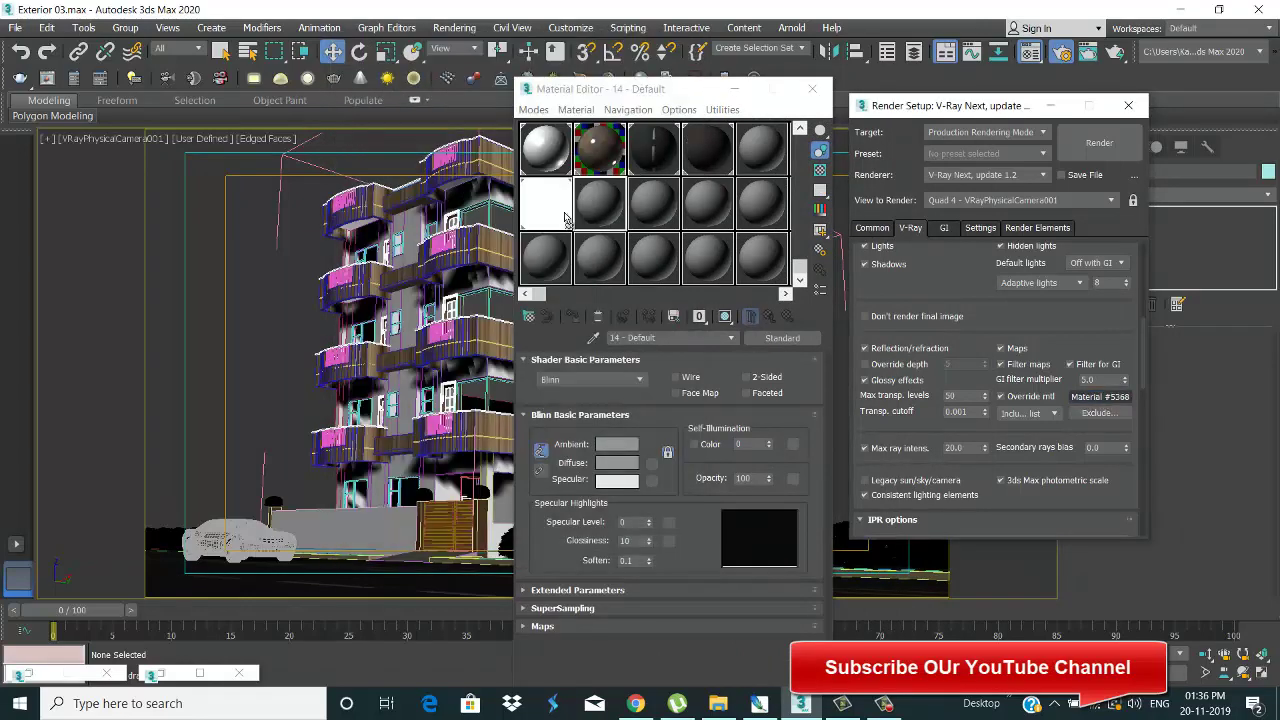
pyautogui.moveTo(565, 218); pyautogui.dragTo(600, 215)
pyautogui.press('Return')
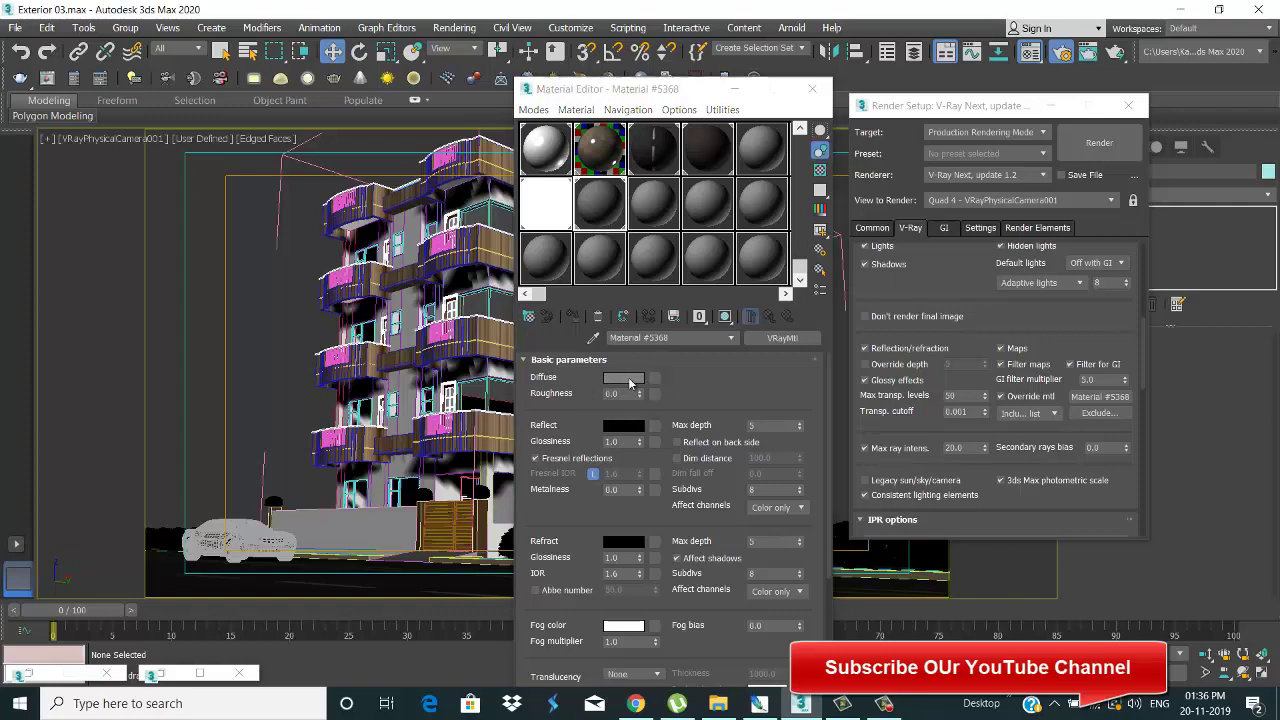
# Step: Make the override material's diffuse grey and close the Material Editor and Render Setup
pyautogui.click(642, 380)
pyautogui.click(566, 238)
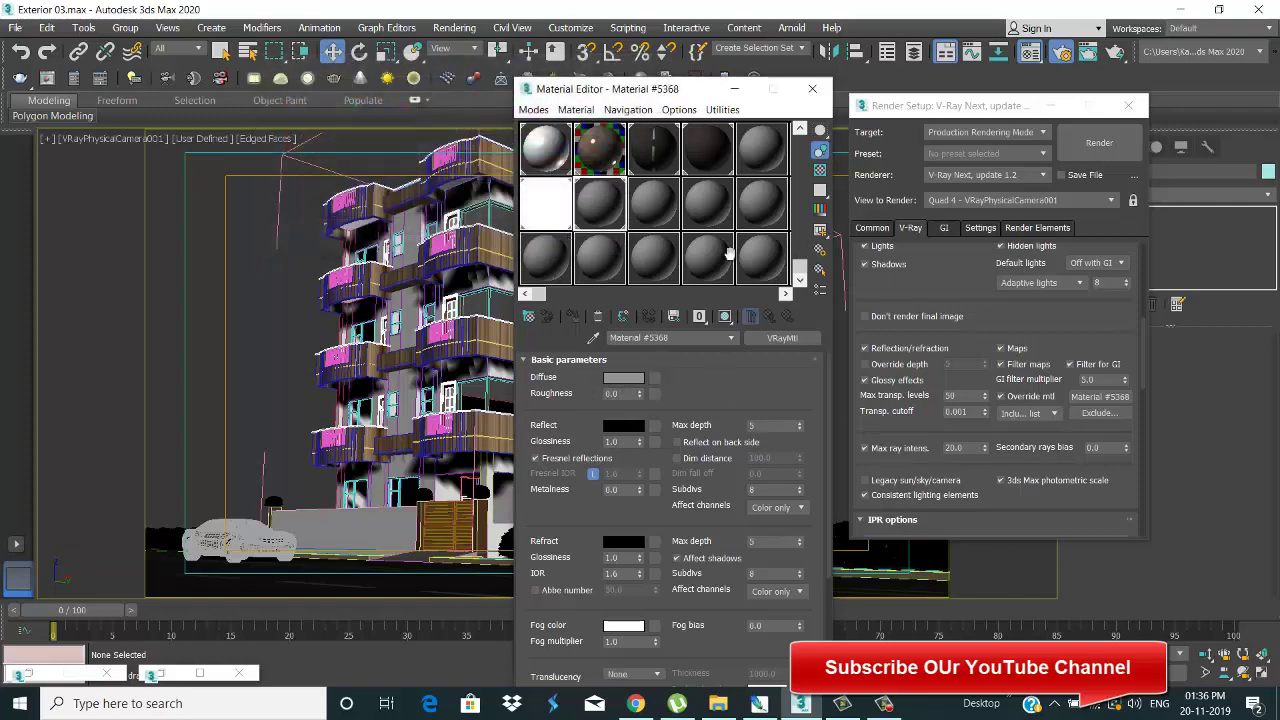
pyautogui.click(812, 89)
pyautogui.click(1128, 105)
pyautogui.click(1074, 146)
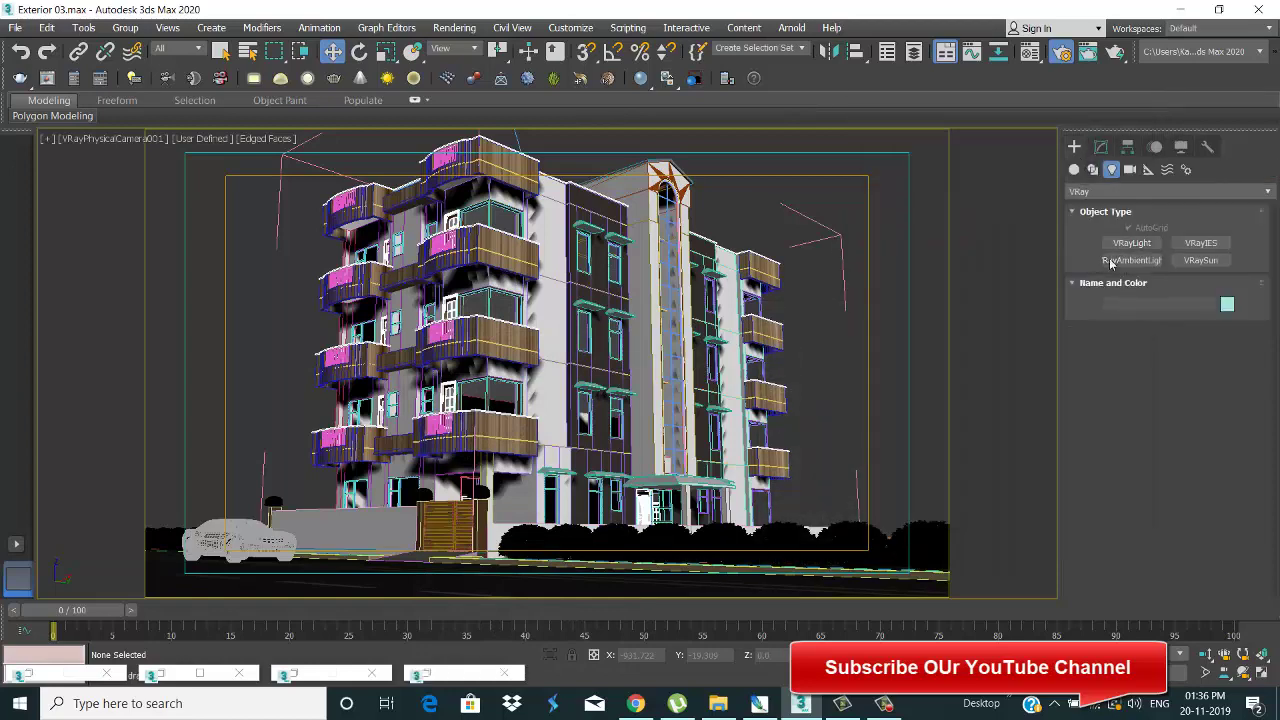
# Step: Create a Dome-type VRayLight in the scene and set its texture resolution to 5000
pyautogui.click(1132, 243)
pyautogui.click(1201, 351)
pyautogui.click(1198, 372)
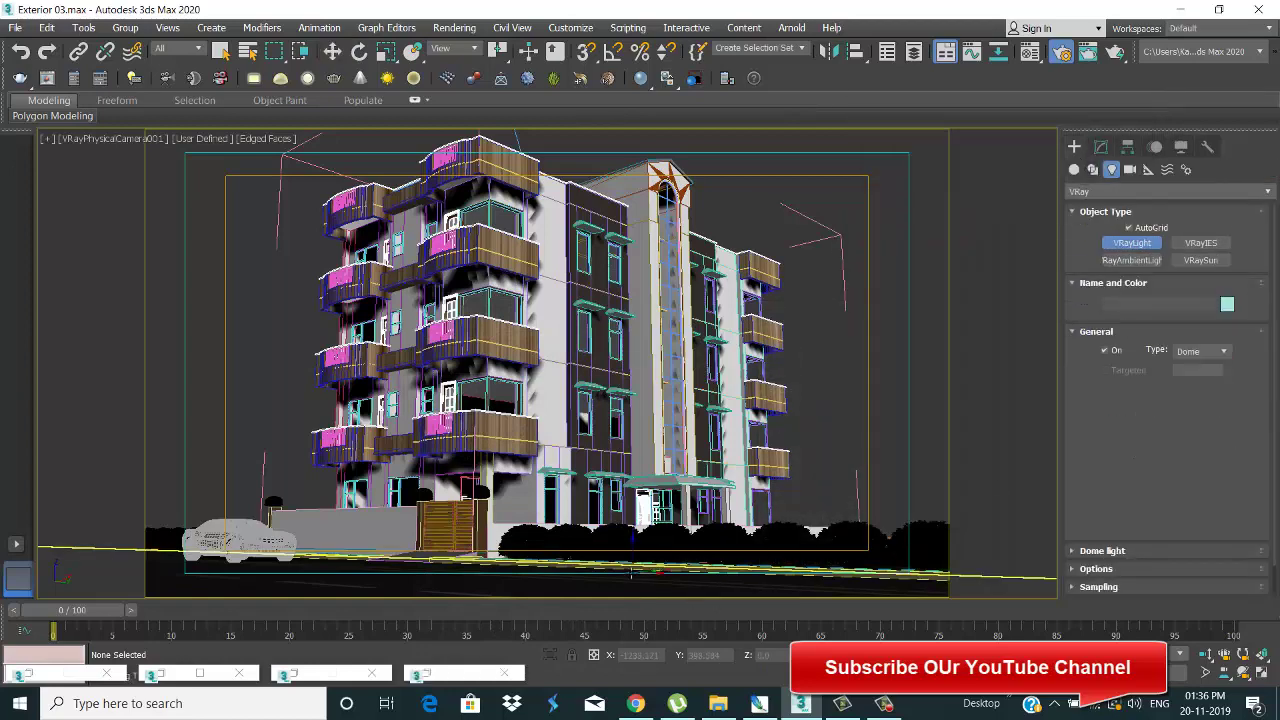
pyautogui.click(632, 572)
pyautogui.click(1101, 146)
pyautogui.scroll(-2, 1100, 397)
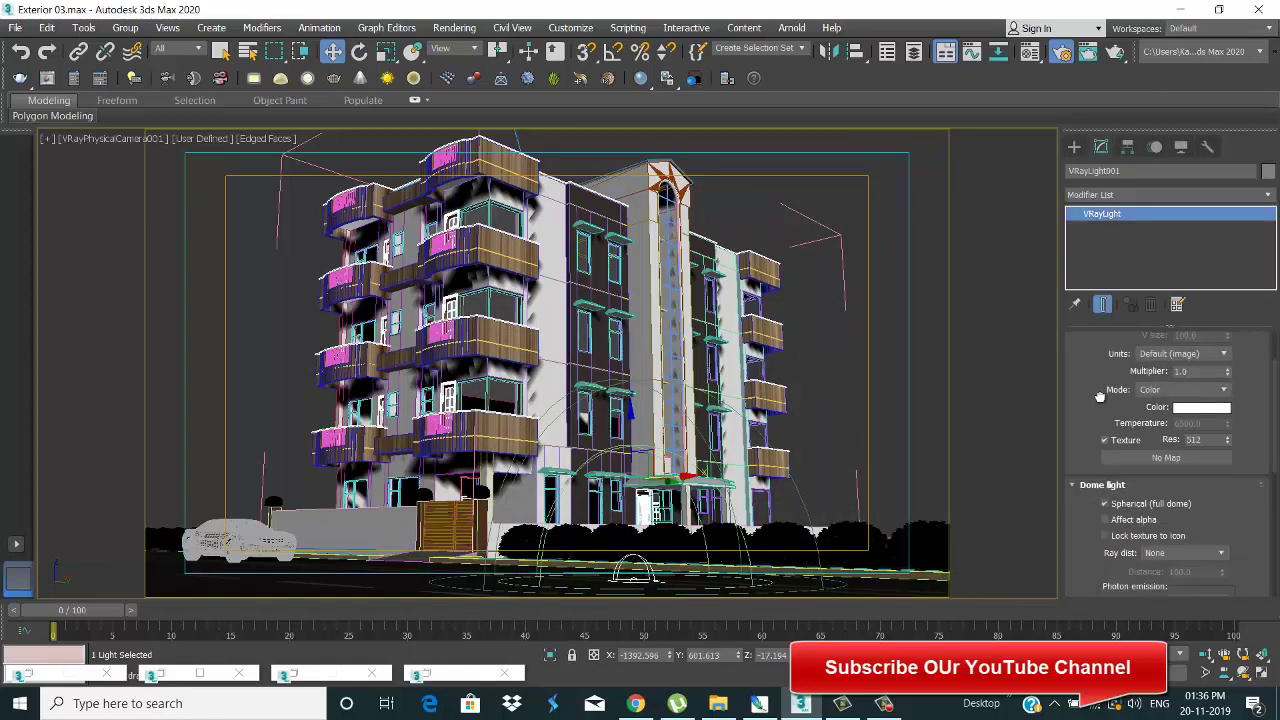
pyautogui.scroll(-1, 1100, 397)
pyautogui.write('000')
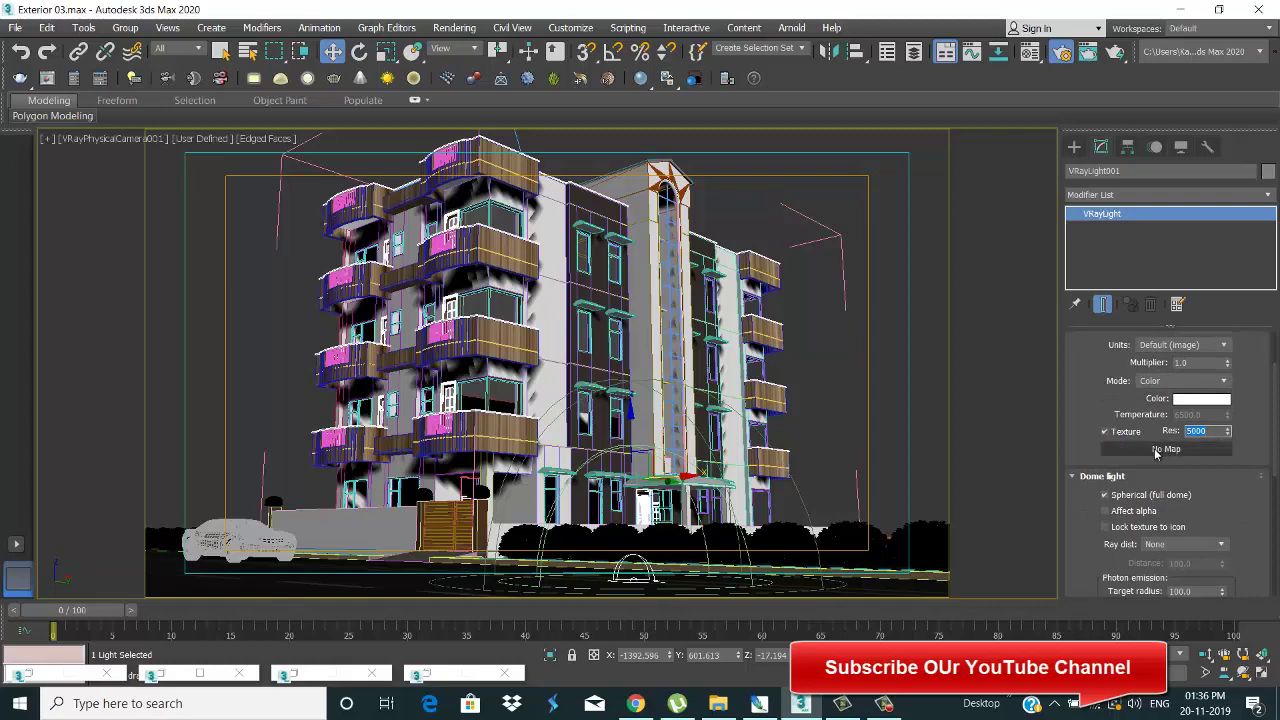
# Step: Give the dome light a VRayHDRI texture loading VizPeople_set_hdr_v1_05.hdr from the desktop
pyautogui.click(1165, 448)
pyautogui.scroll(-3, 443, 414)
pyautogui.scroll(-3, 443, 414)
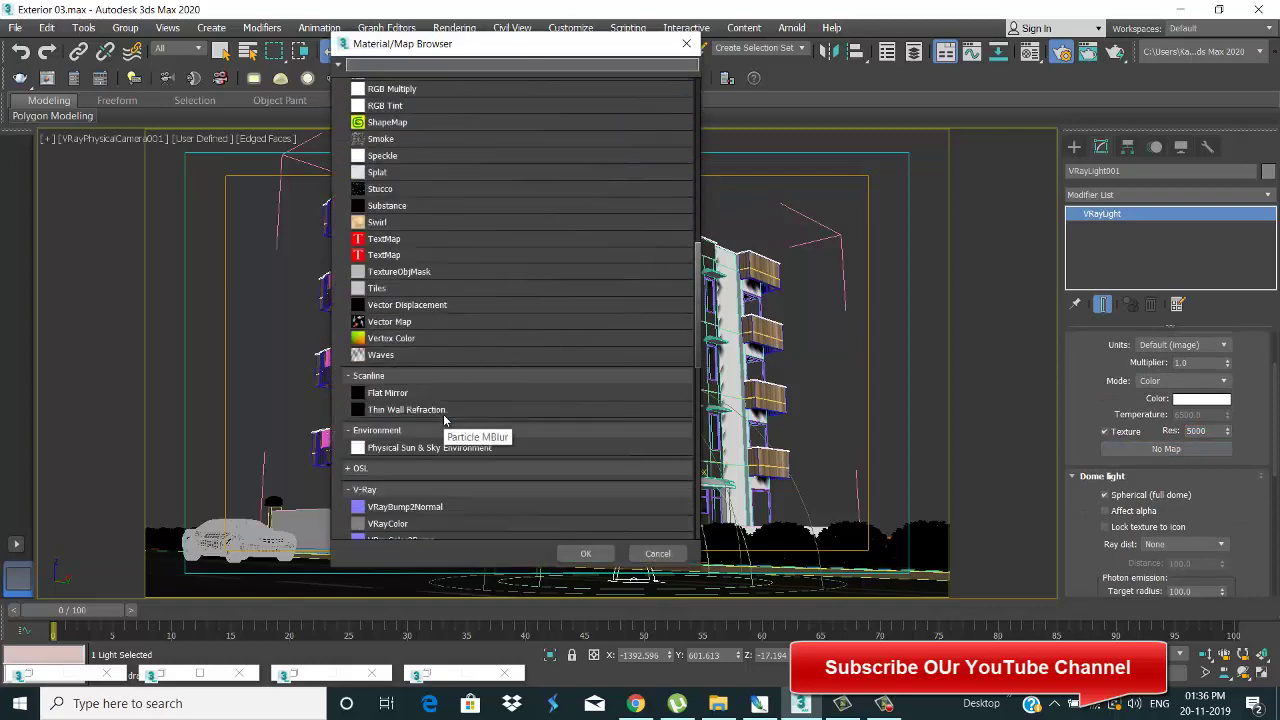
pyautogui.scroll(-3, 443, 414)
pyautogui.scroll(-3, 443, 414)
pyautogui.scroll(-2, 443, 420)
pyautogui.doubleClick(400, 488)
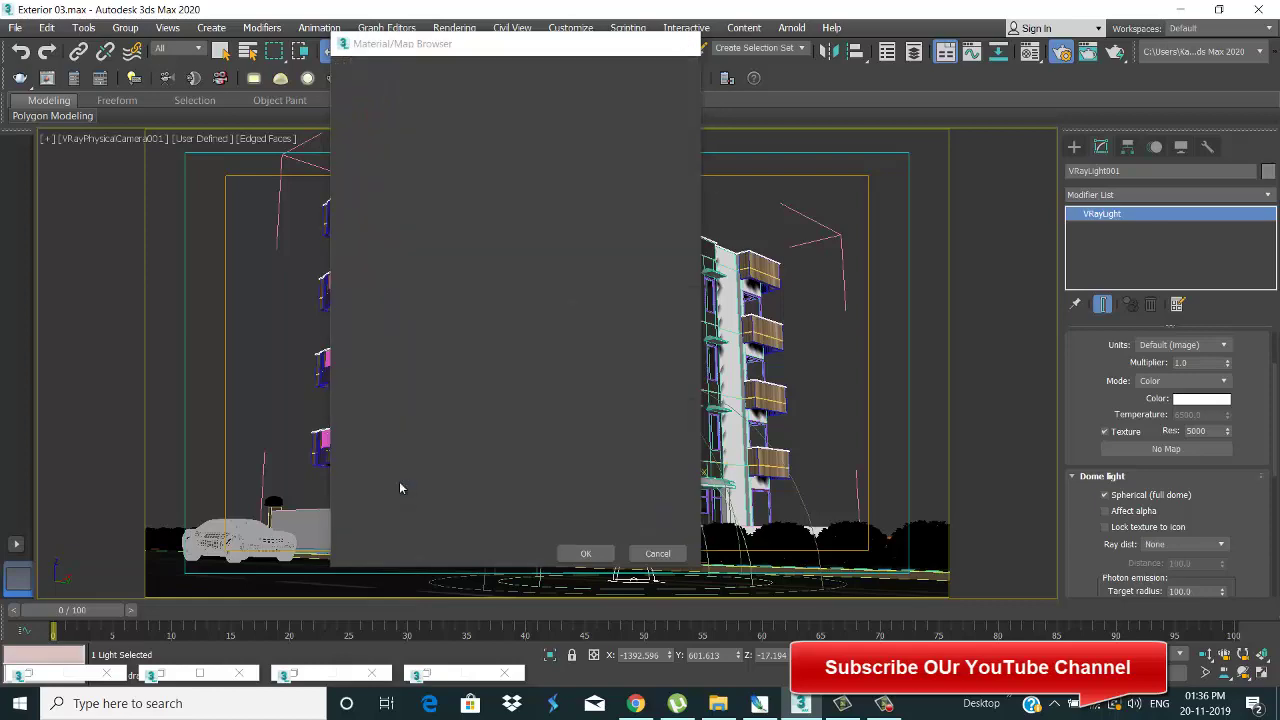
pyautogui.click(49, 170)
pyautogui.scroll(-2, 440, 410)
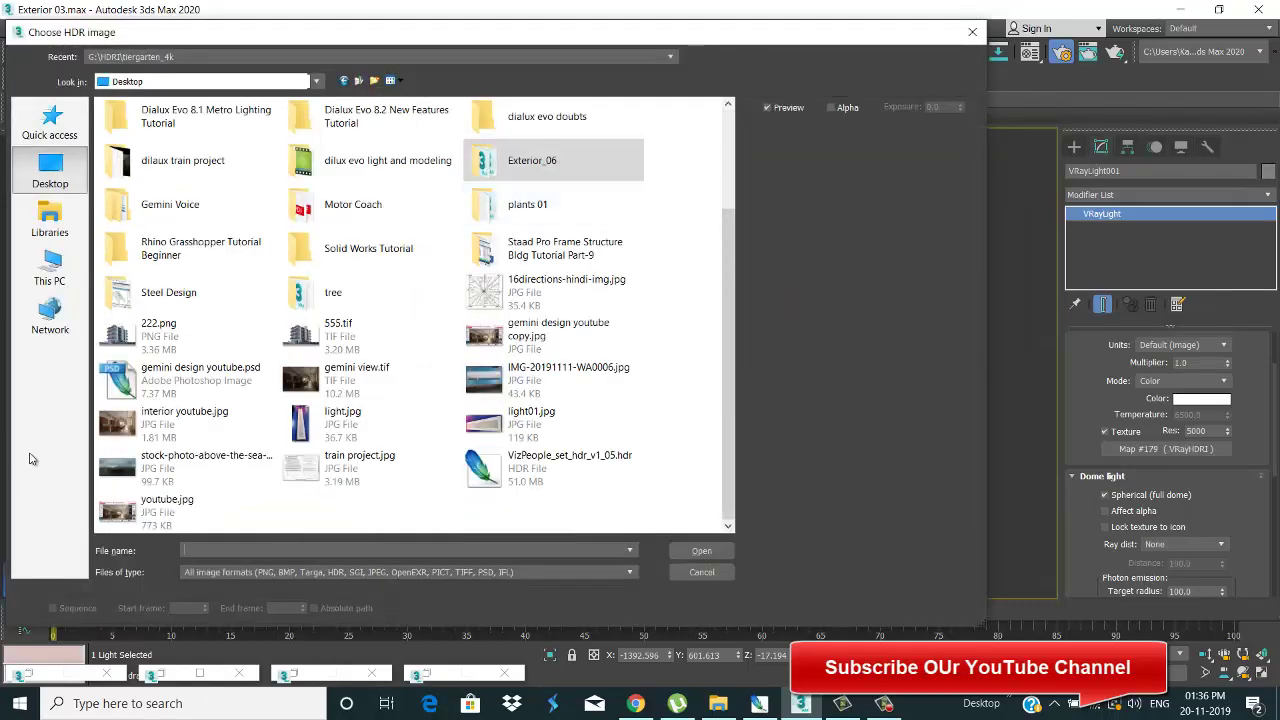
pyautogui.doubleClick(540, 468)
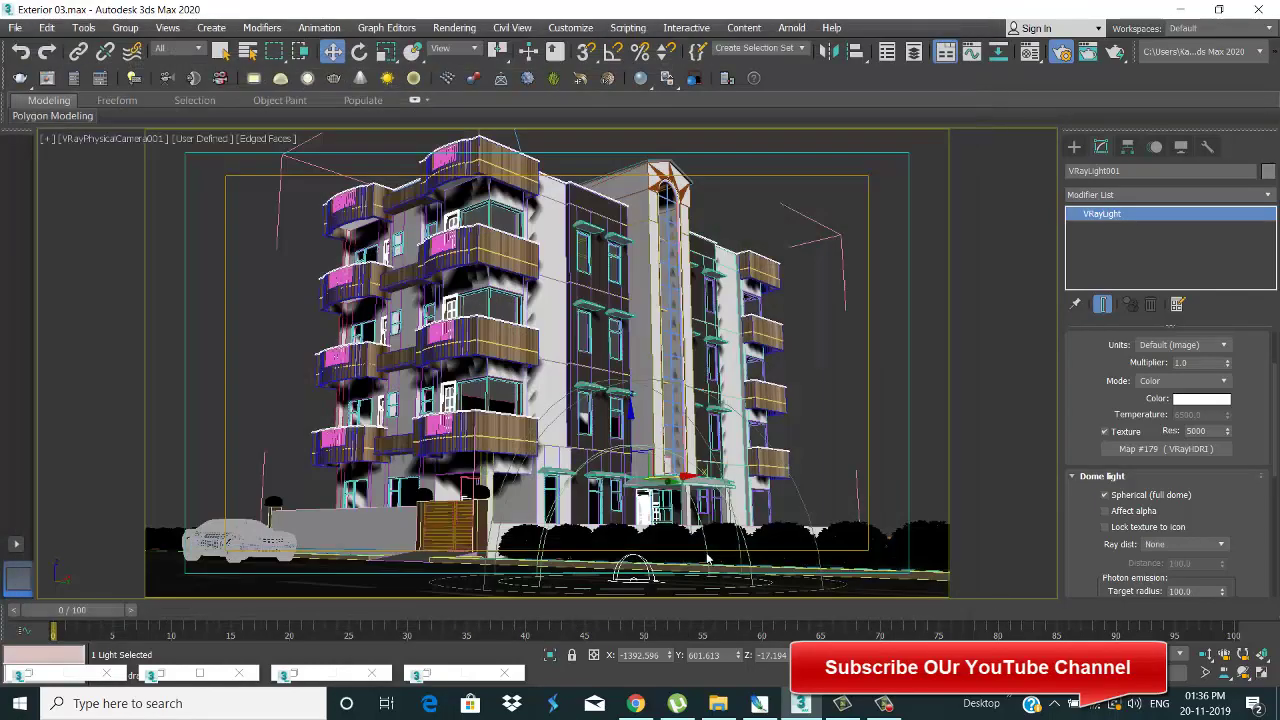
# Step: Expand the dome light's Sampling and Advanced options rollouts
pyautogui.scroll(-3, 1085, 413)
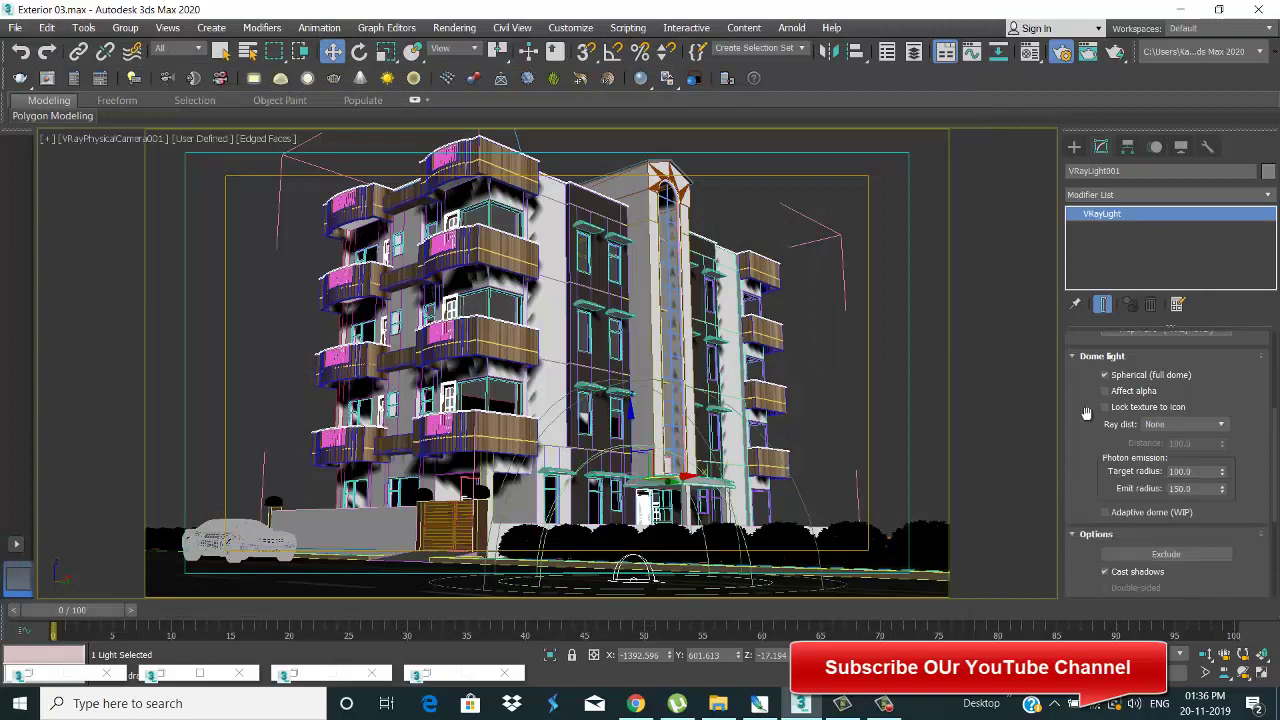
pyautogui.scroll(-2, 1096, 443)
pyautogui.scroll(-2, 1110, 470)
pyautogui.scroll(-1, 1130, 500)
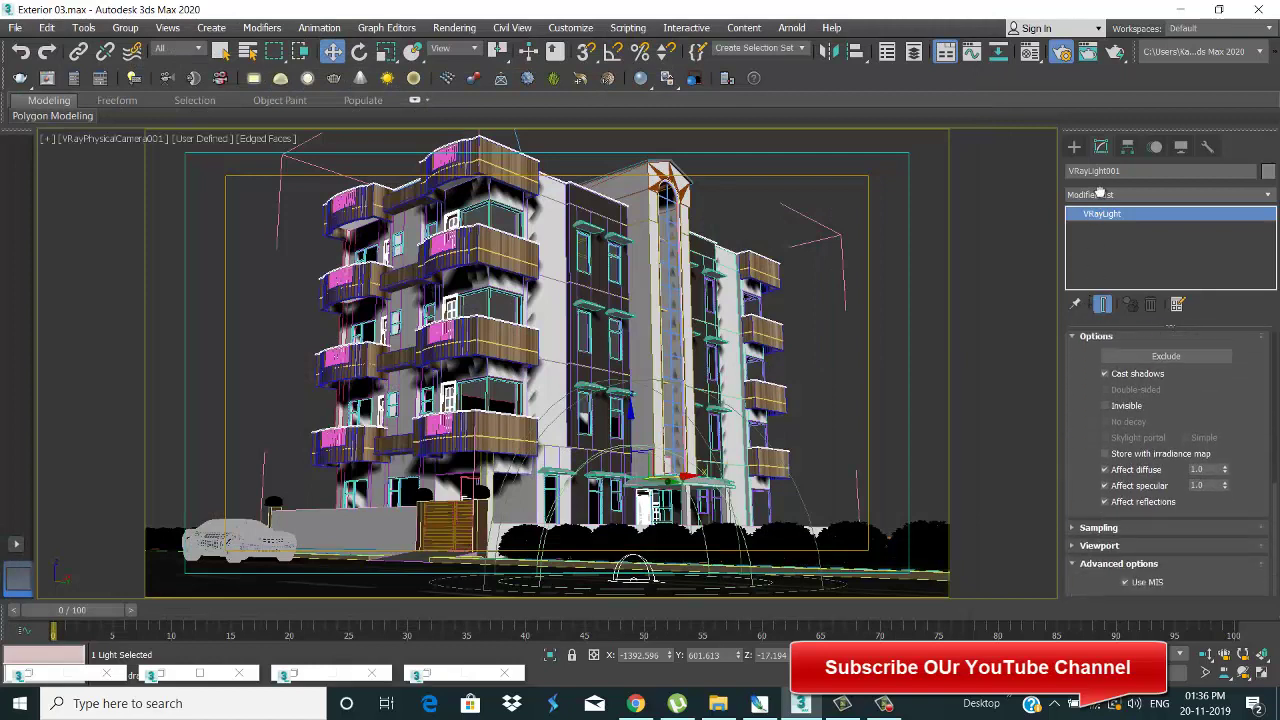
pyautogui.click(1144, 528)
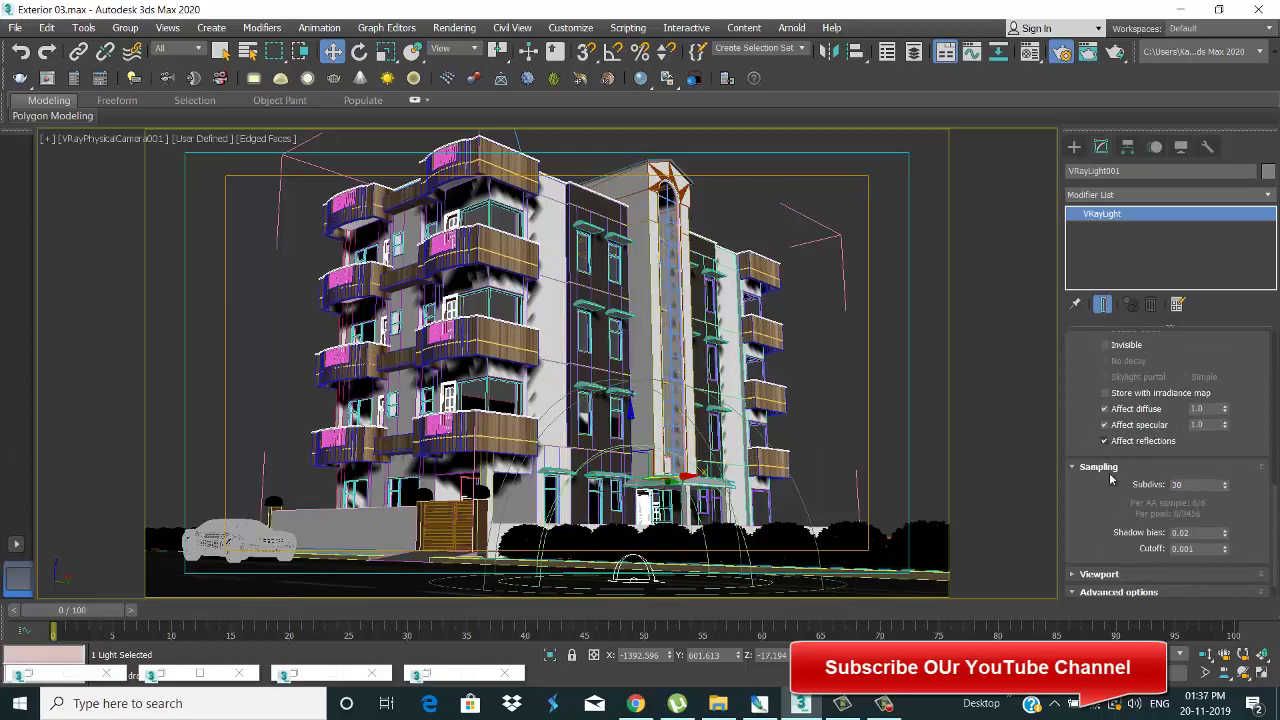
pyautogui.click(1110, 591)
pyautogui.scroll(3, 1097, 456)
pyautogui.scroll(3, 1212, 472)
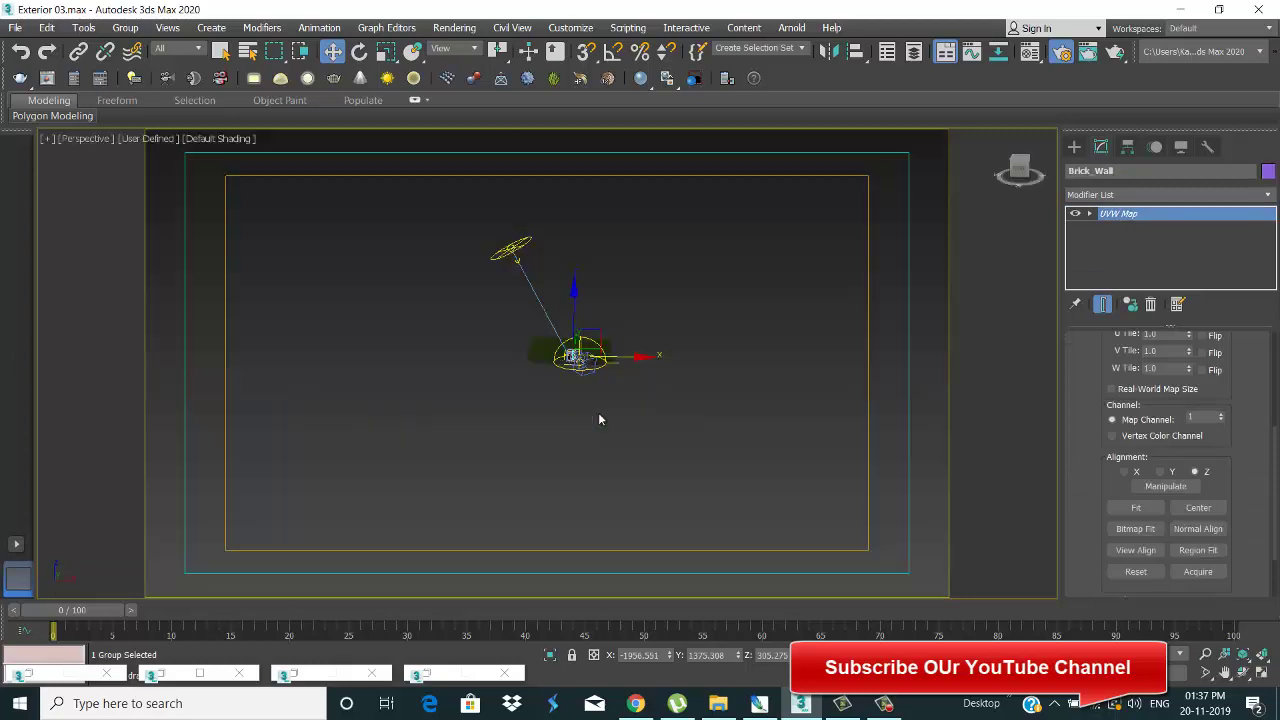
pyautogui.scroll(-5, 601, 414)
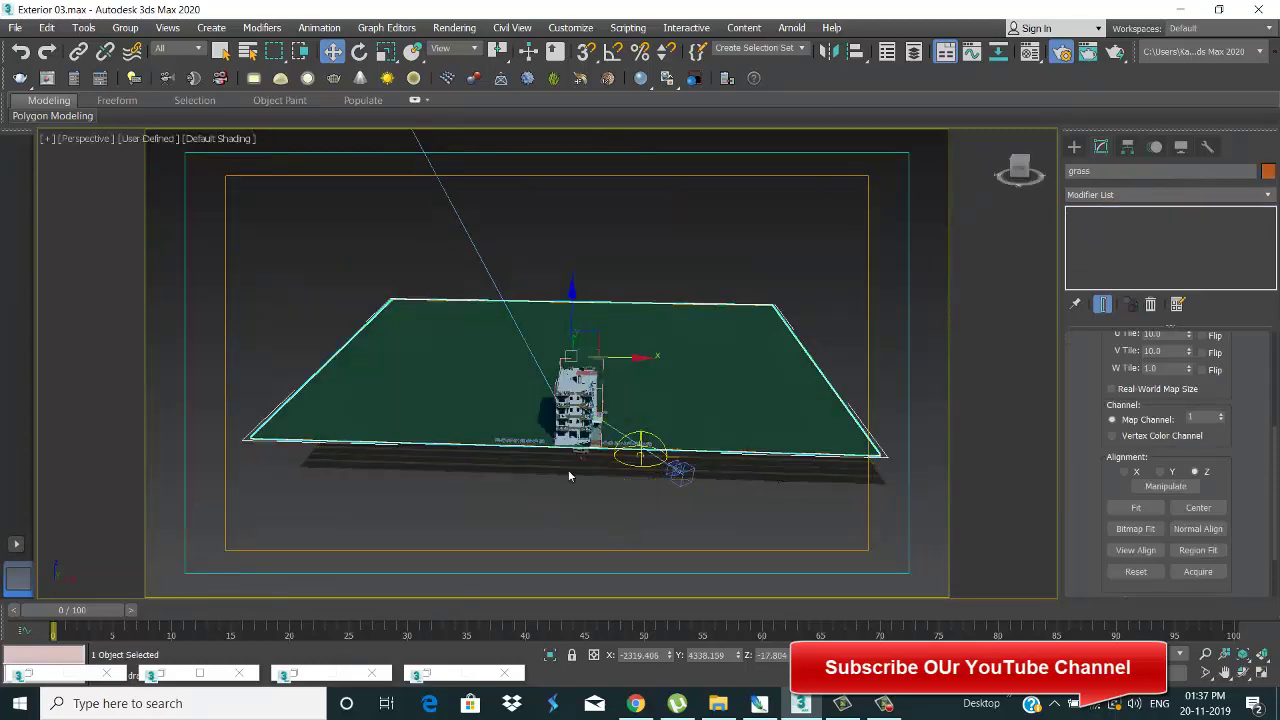
# Step: Set the selection filter to Lights and select the VRayLight001 dome light to adjust its parameters
pyautogui.click(180, 48)
pyautogui.click(163, 58)
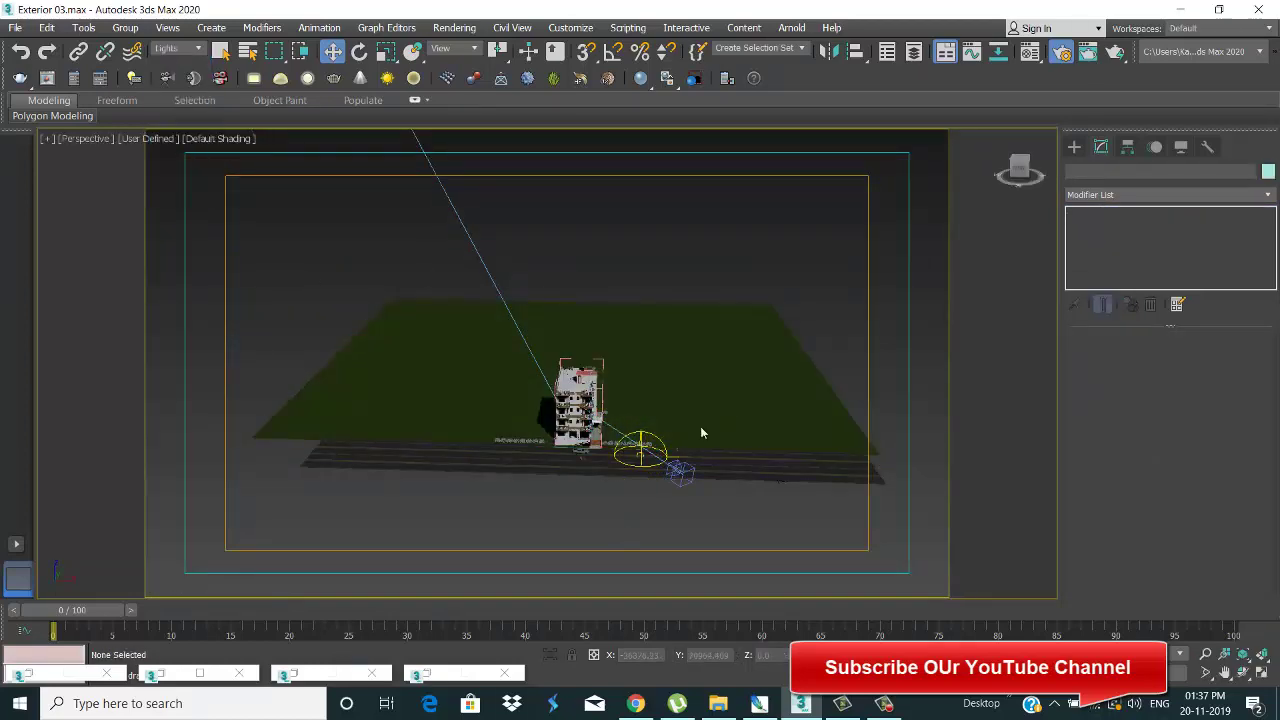
pyautogui.click(652, 464)
pyautogui.scroll(-5, 1215, 567)
pyautogui.scroll(-1, 1220, 520)
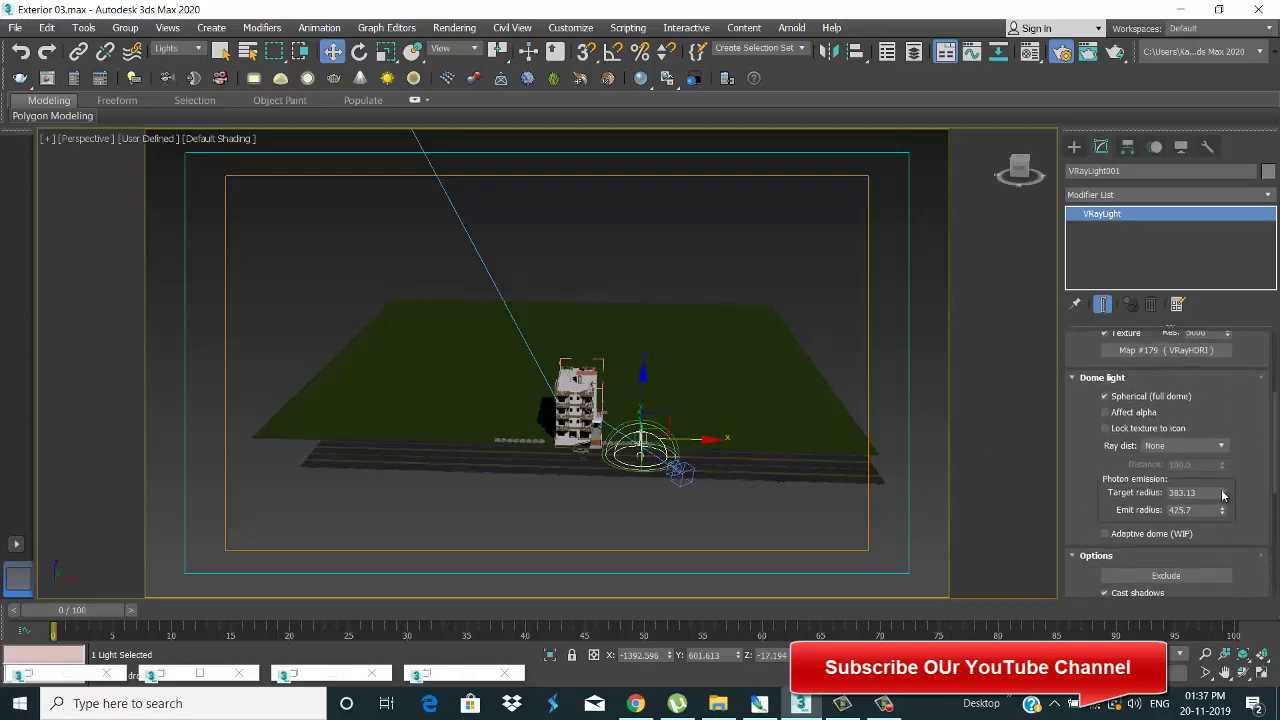
pyautogui.scroll(-10, 680, 306)
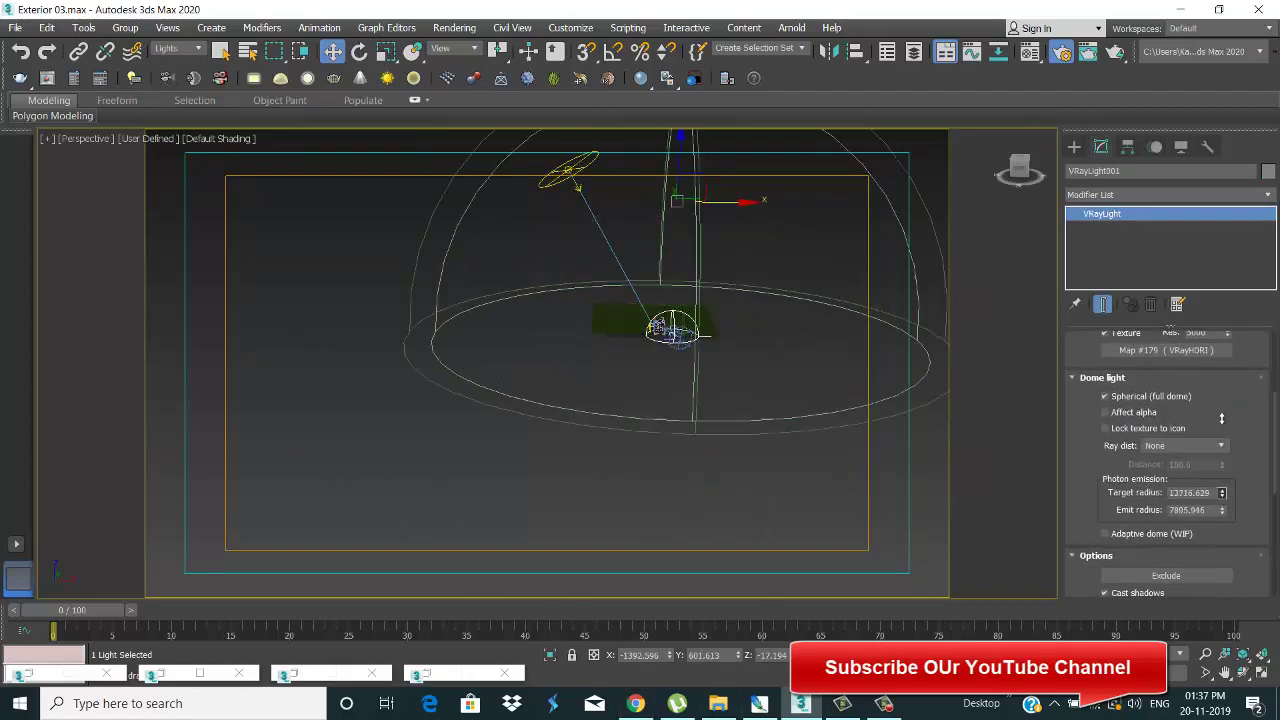
pyautogui.scroll(3, 1232, 403)
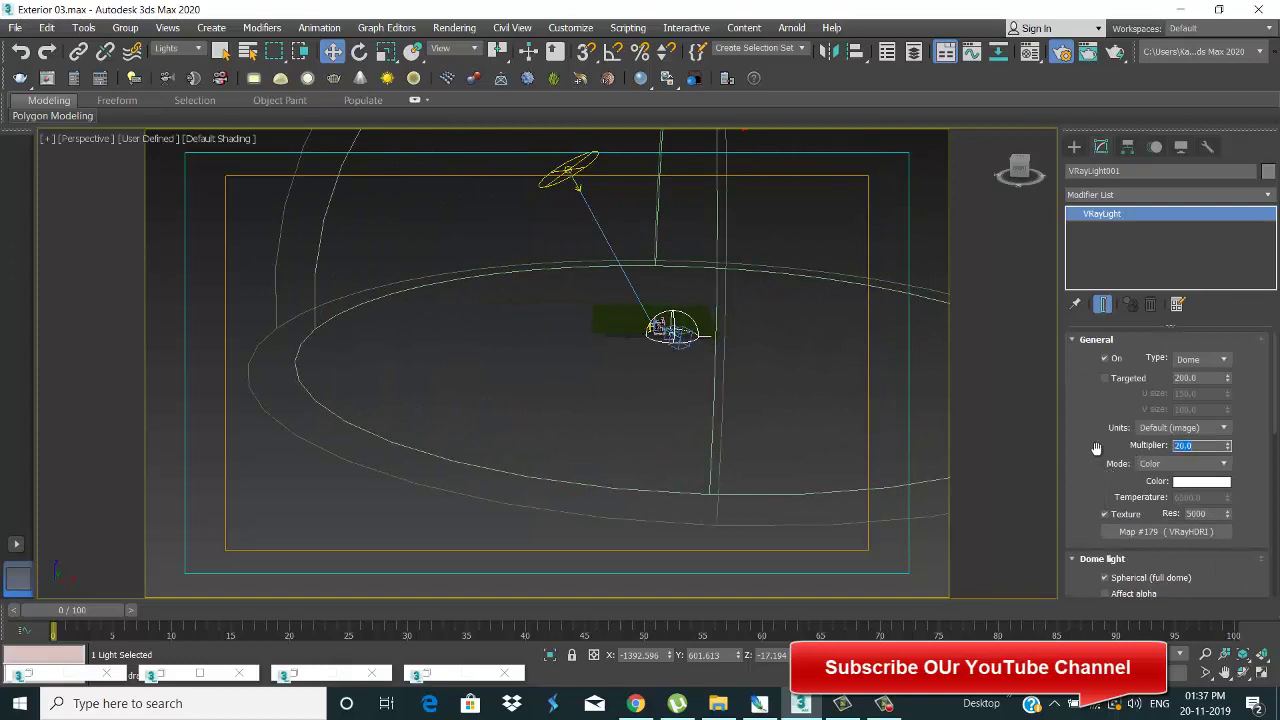
# Step: Render the VRayPhysicalCamera001 view and close the frame buffer after reviewing it
pyautogui.press('c')
pyautogui.hotkey('shift', 'q')
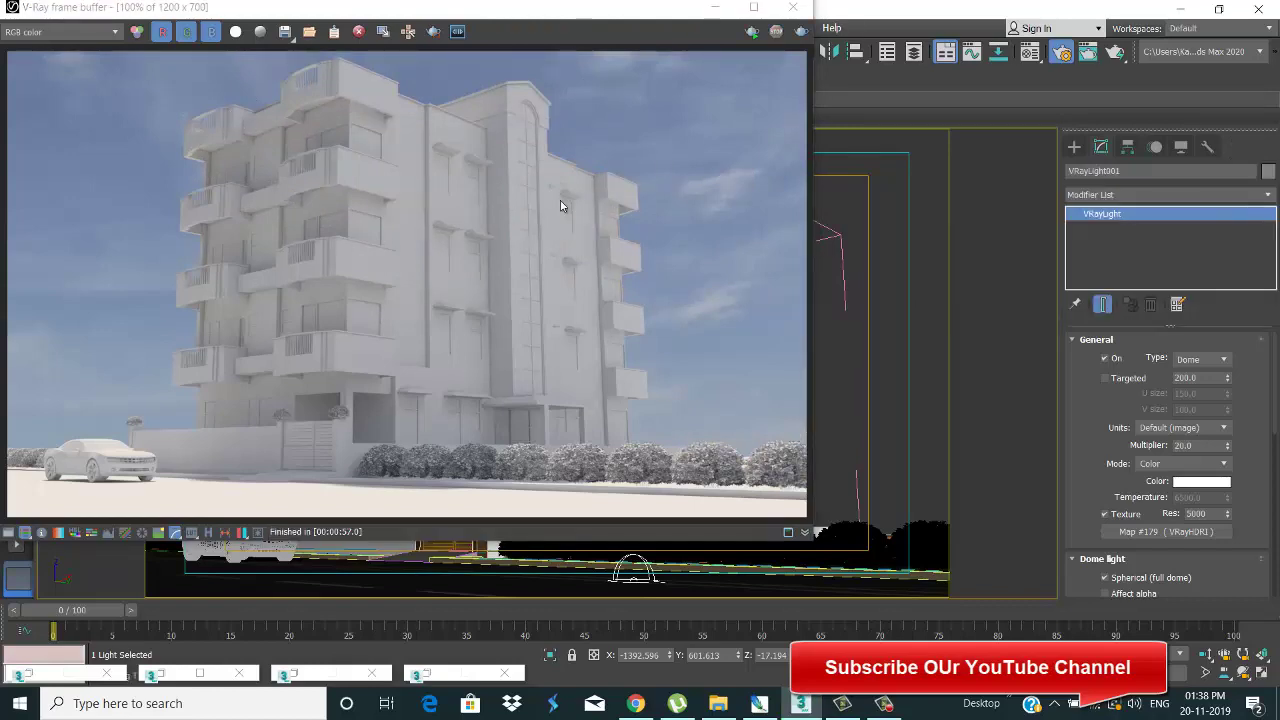
pyautogui.click(791, 9)
pyautogui.click(47, 28)
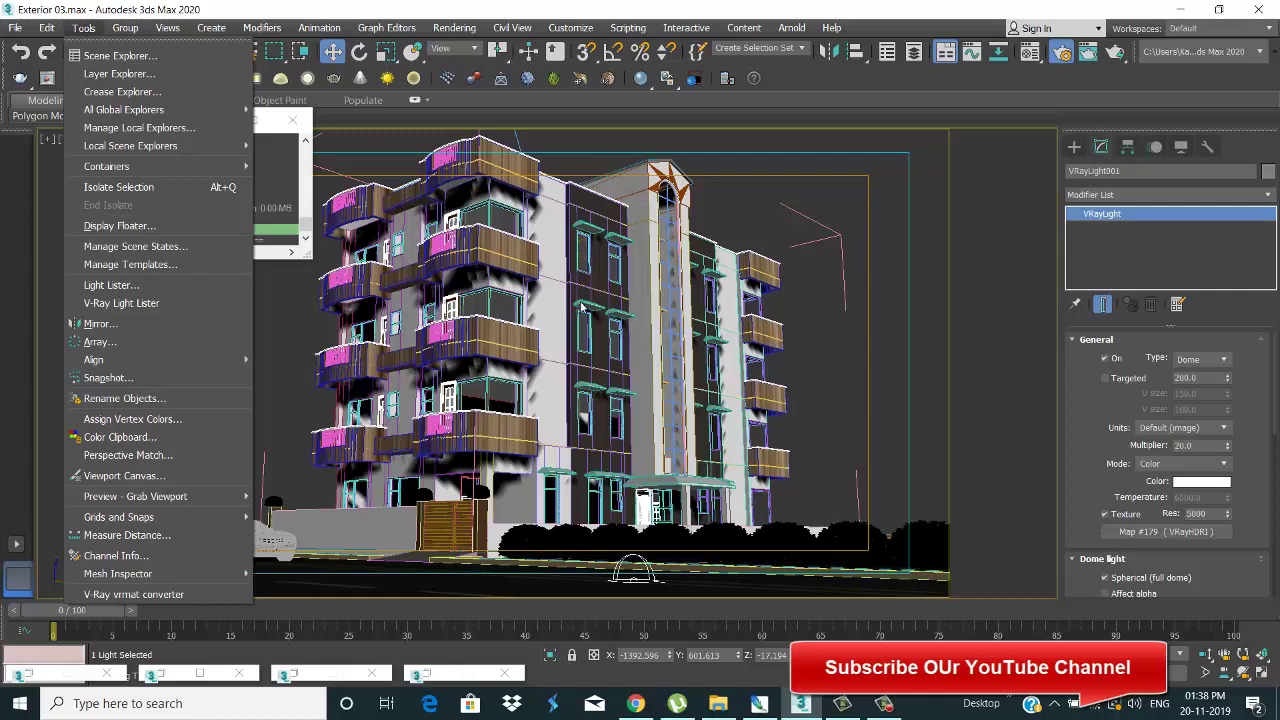
# Step: Use the environment as the active viewport's background and minimize the V-Ray messages window
pyautogui.click(83, 28)
pyautogui.hotkey('alt', 'b')
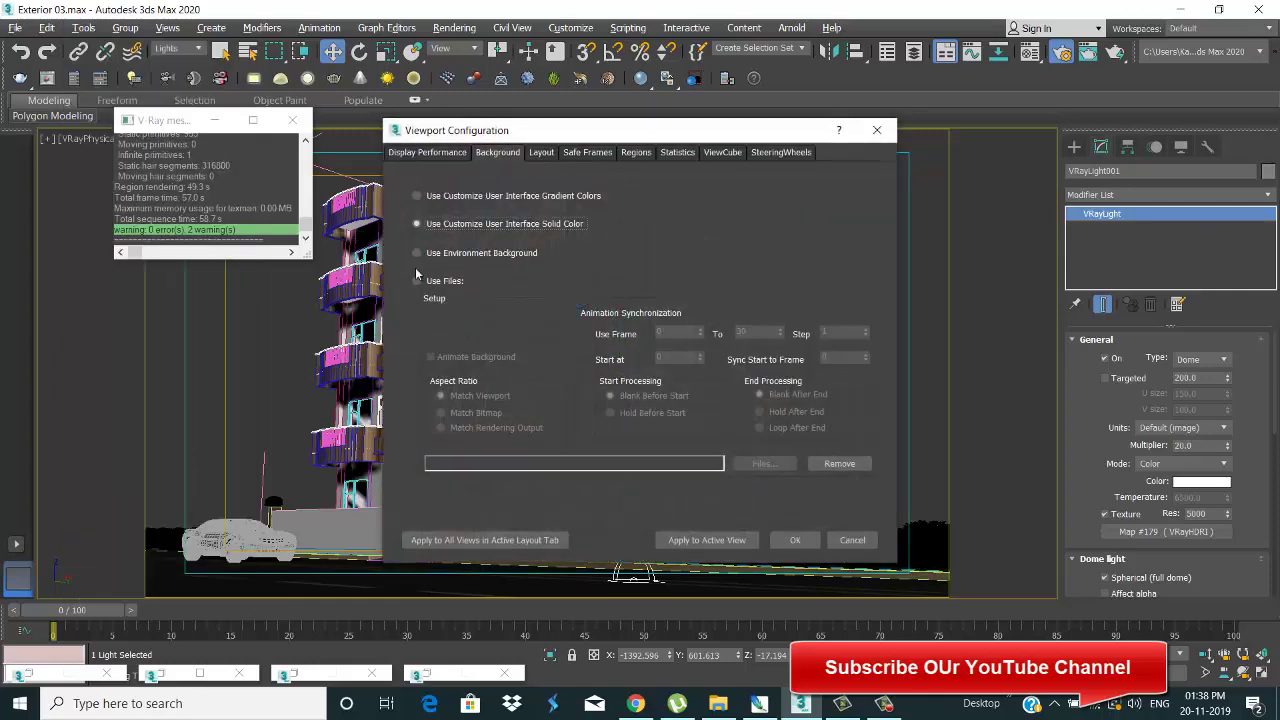
pyautogui.click(707, 540)
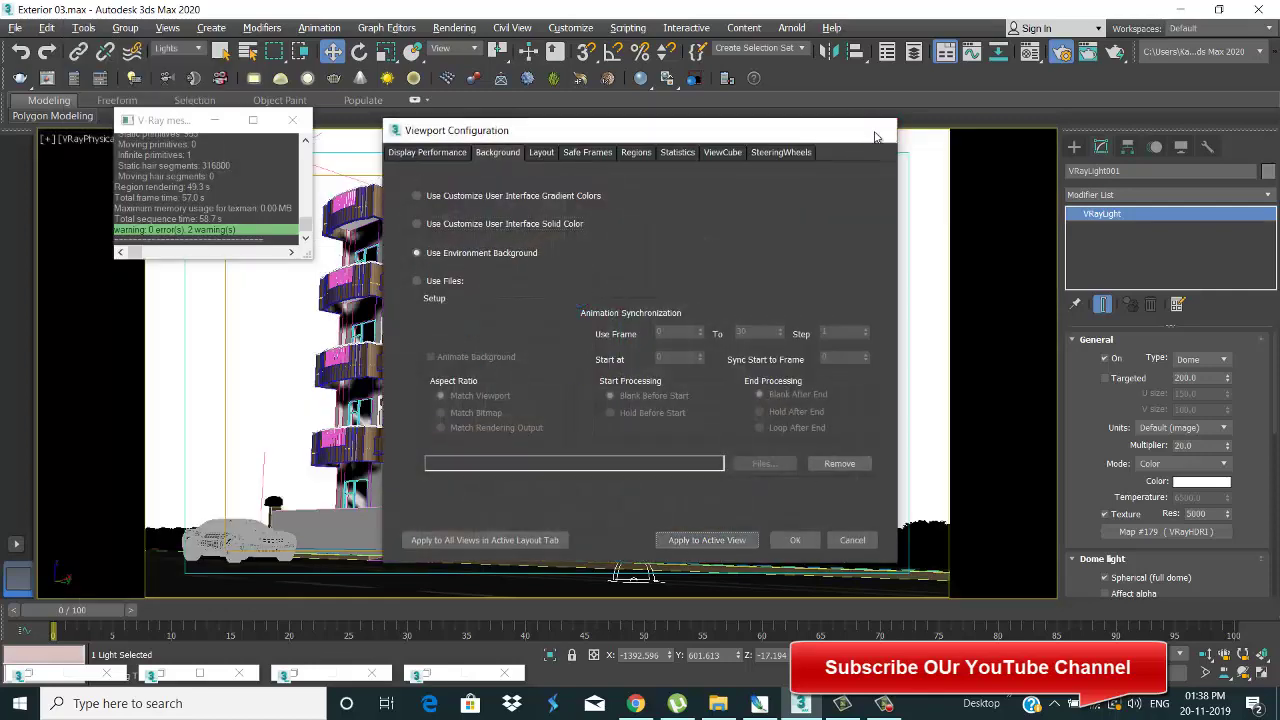
pyautogui.click(876, 130)
pyautogui.click(214, 120)
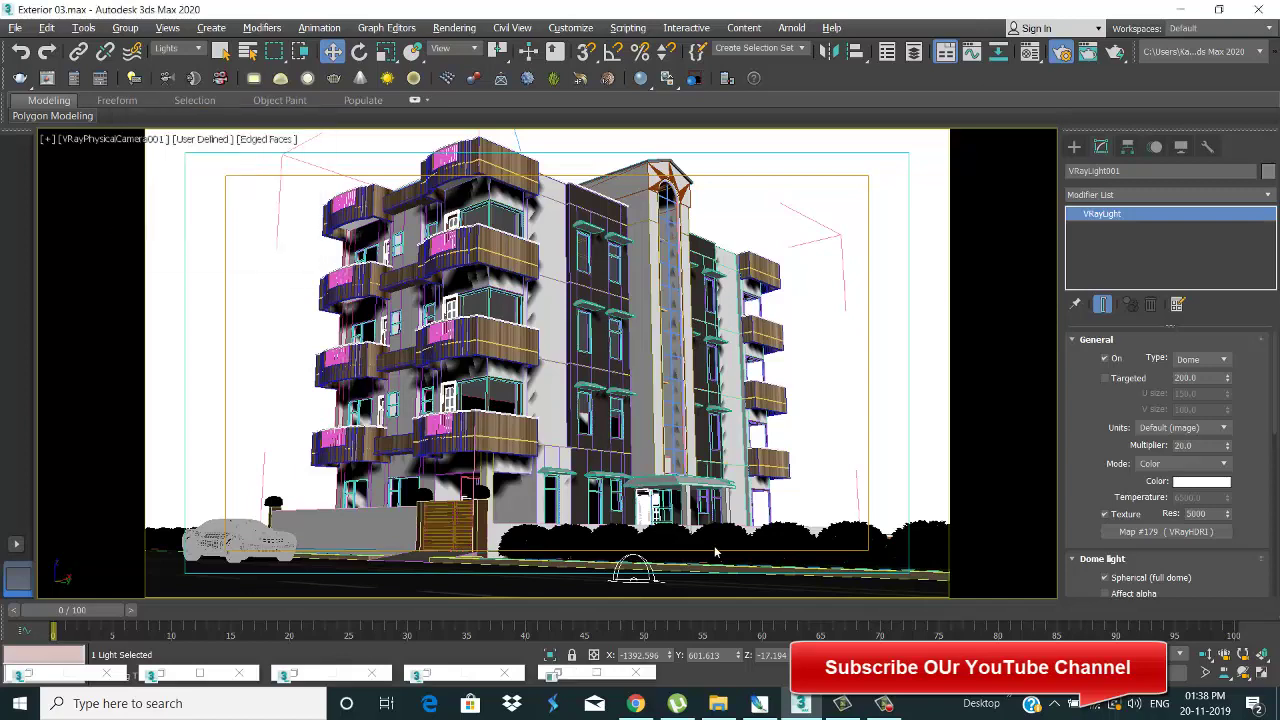
# Step: Instance the dome light's HDRI map into a material slot and set its horizontal rotation to 12.0
pyautogui.press('m')
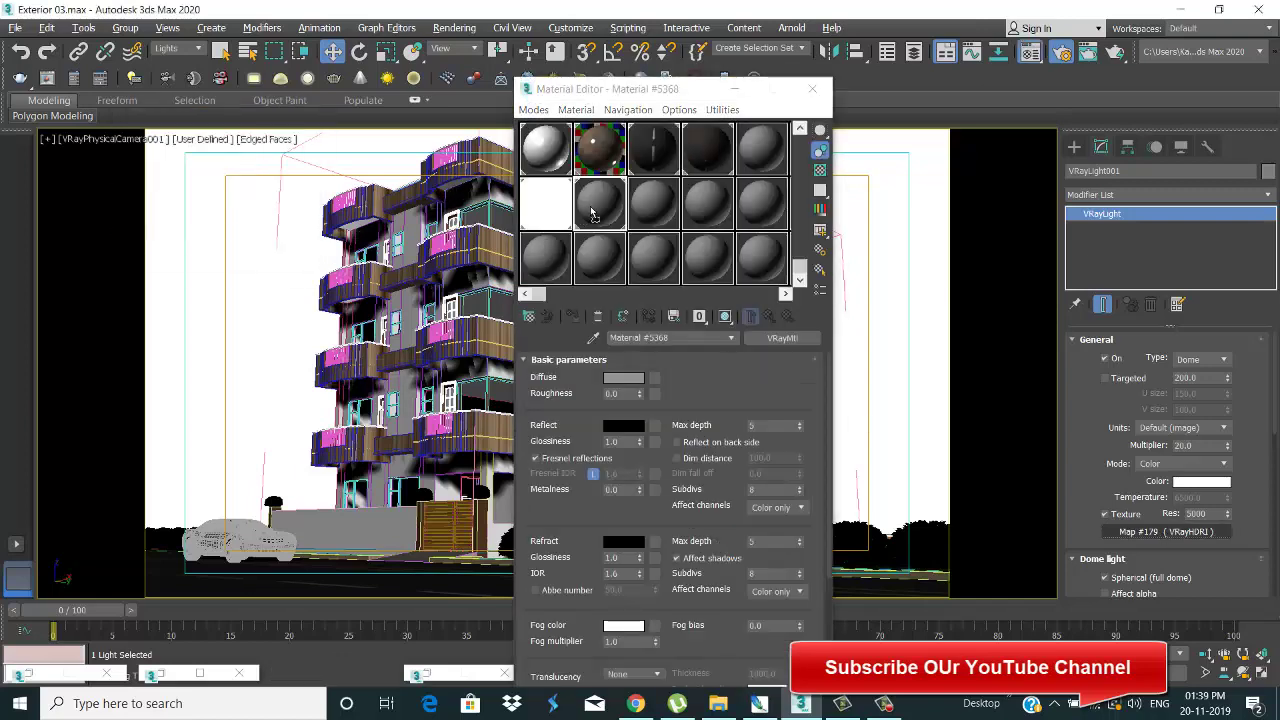
pyautogui.moveTo(592, 213); pyautogui.dragTo(592, 213)
pyautogui.click(639, 448)
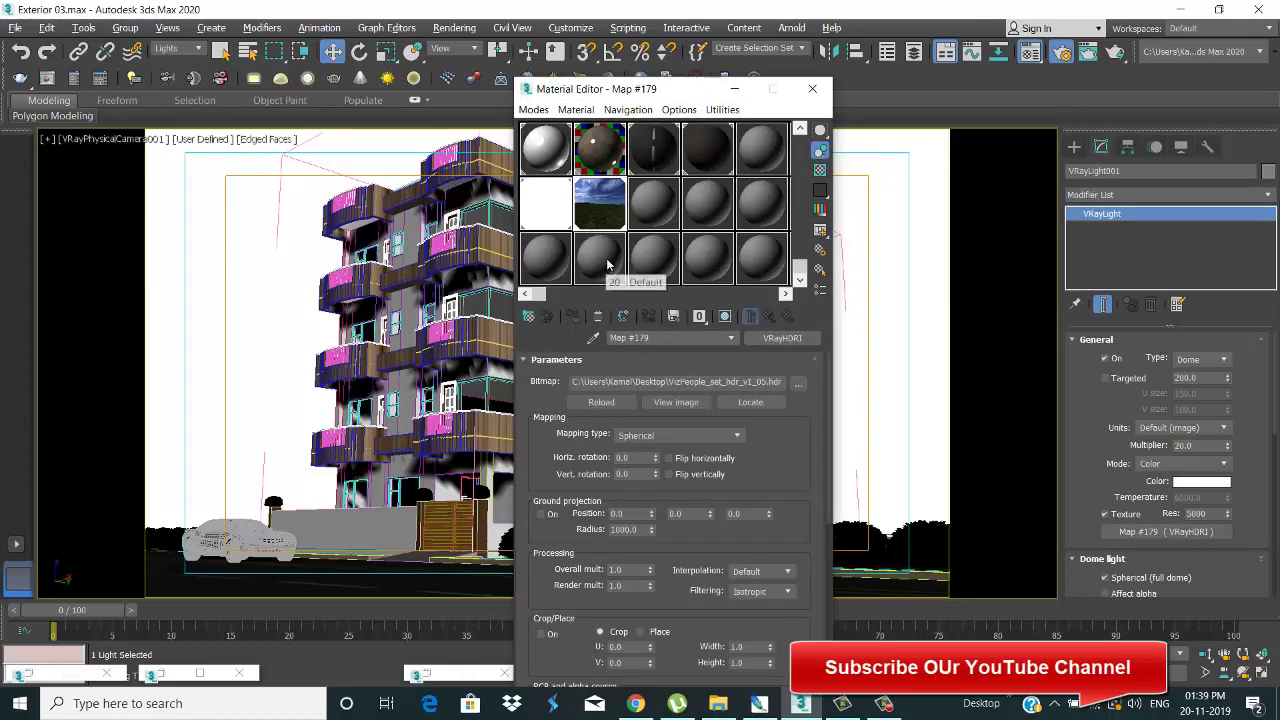
pyautogui.scroll(-2, 672, 496)
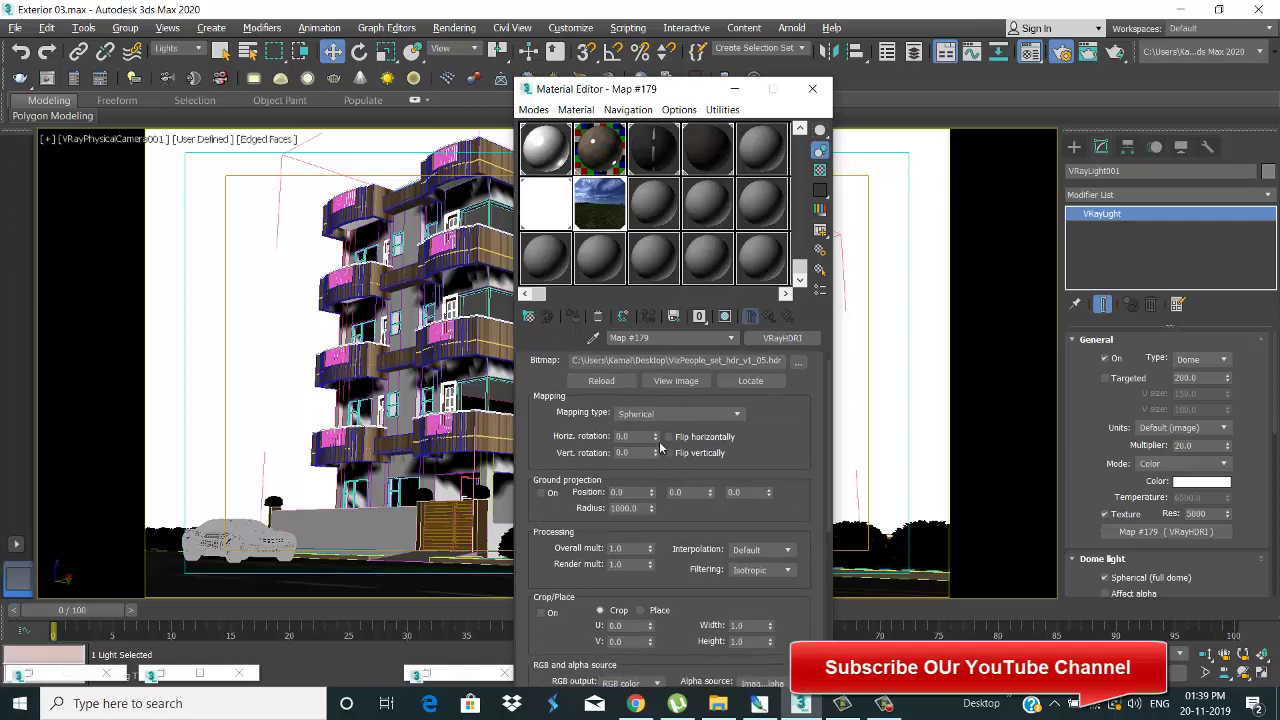
pyautogui.moveTo(659, 413); pyautogui.dragTo(660, 427)
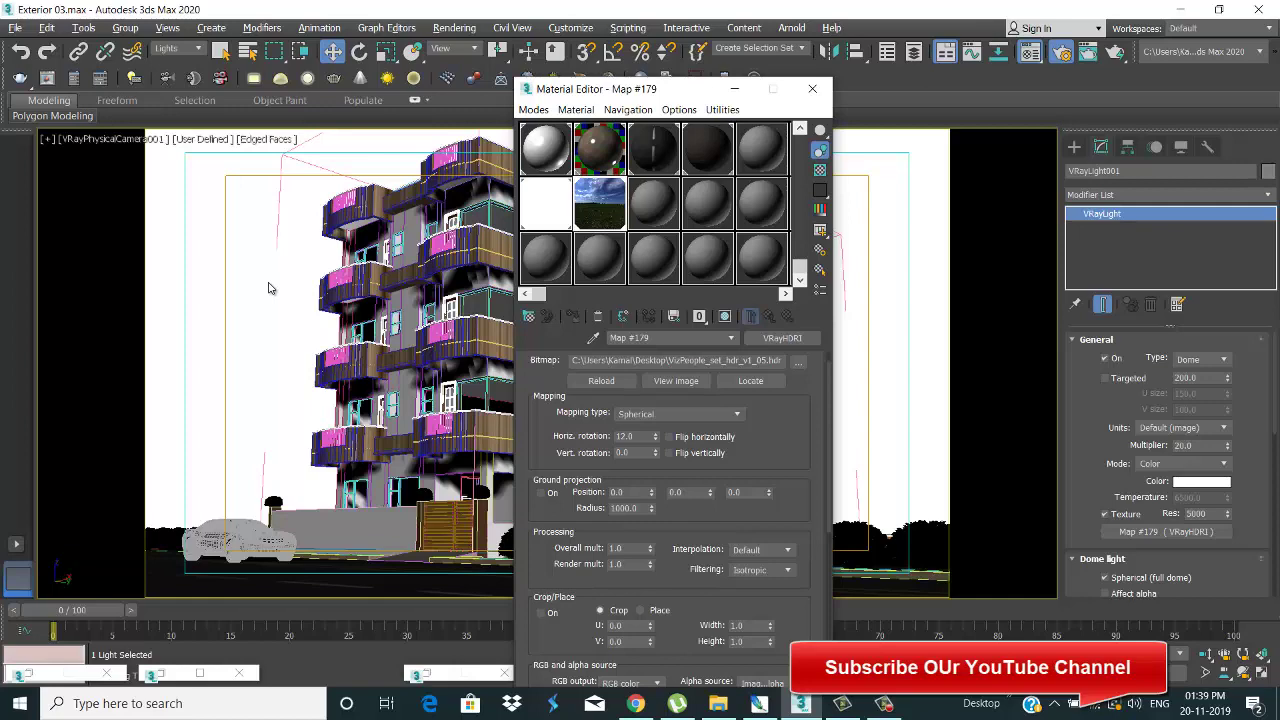
pyautogui.press('b')
pyautogui.press('c')
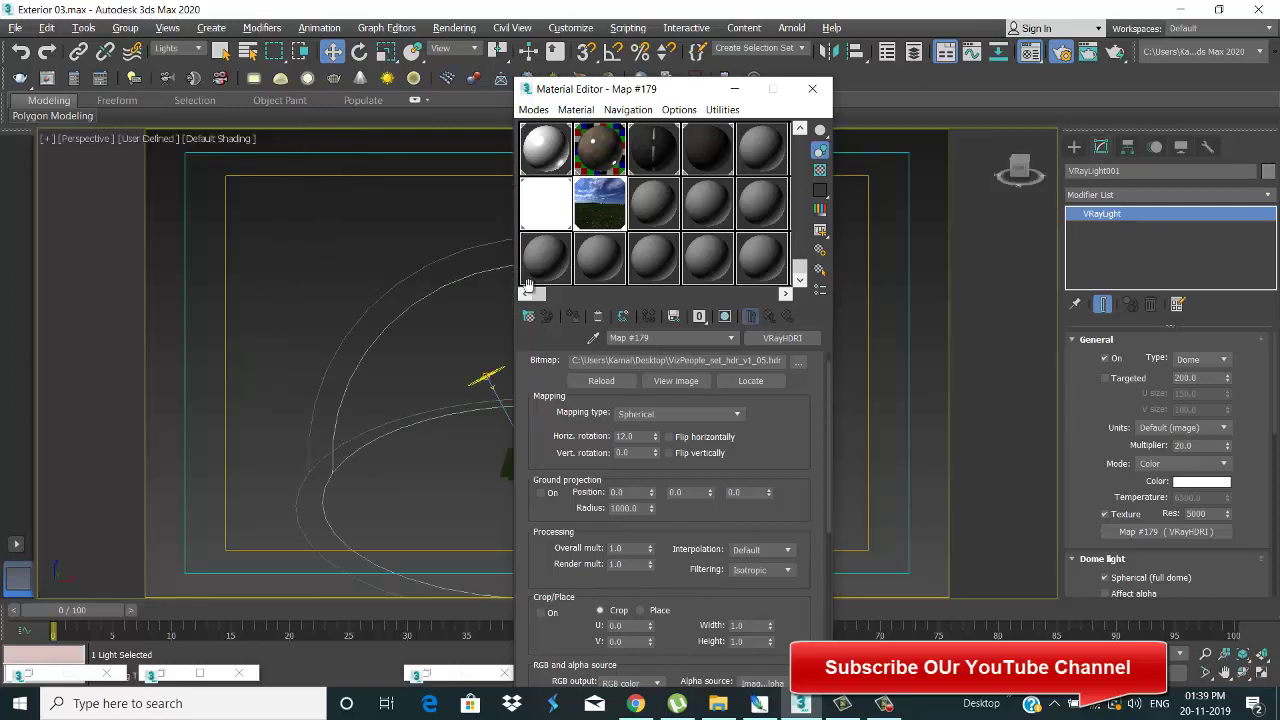
pyautogui.moveTo(600, 88); pyautogui.dragTo(1030, 146)
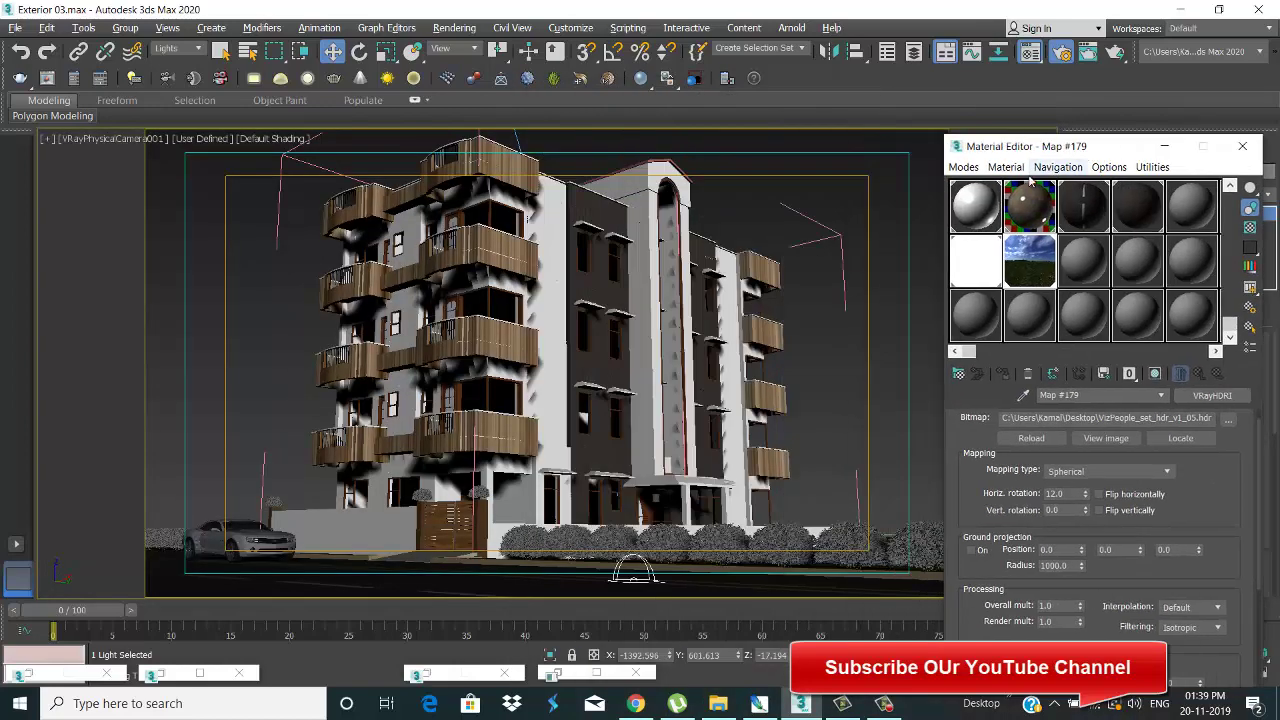
pyautogui.hotkey('alt', 'b')
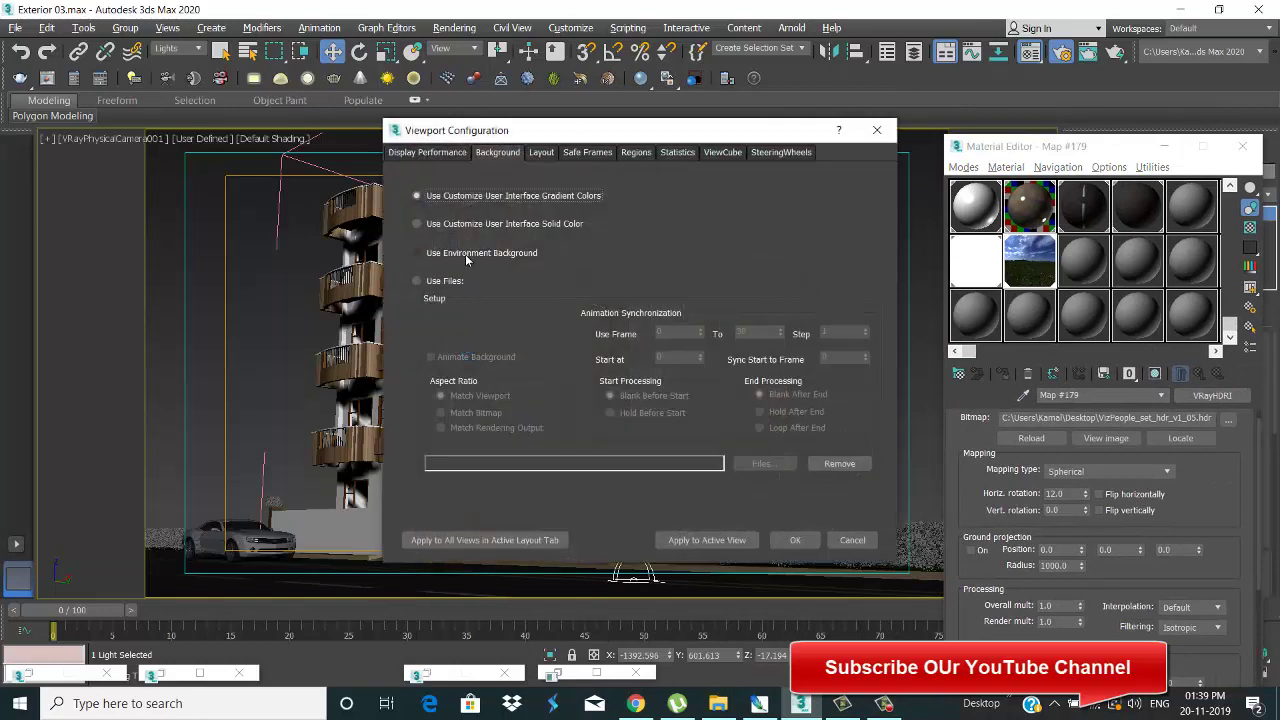
# Step: Apply Use Environment Background to the camera view, minimize the Material Editor, and deselect the dome light
pyautogui.click(467, 258)
pyautogui.click(698, 540)
pyautogui.click(795, 540)
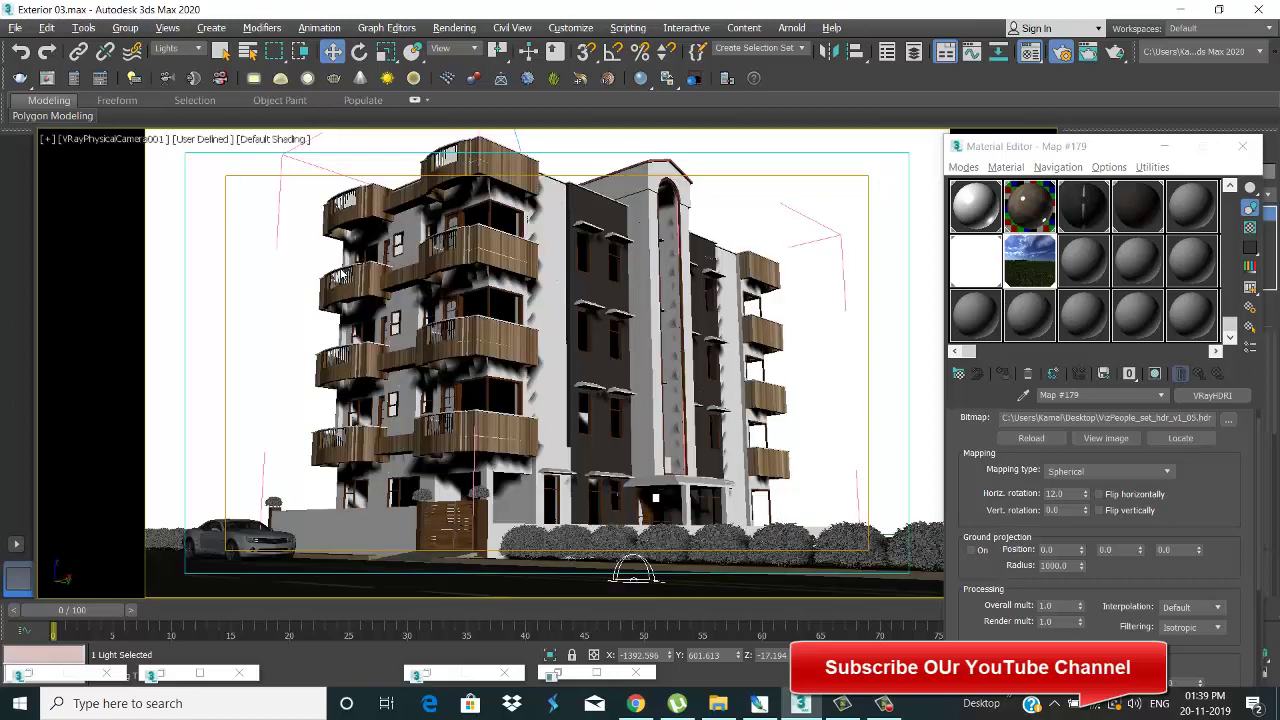
pyautogui.click(1164, 147)
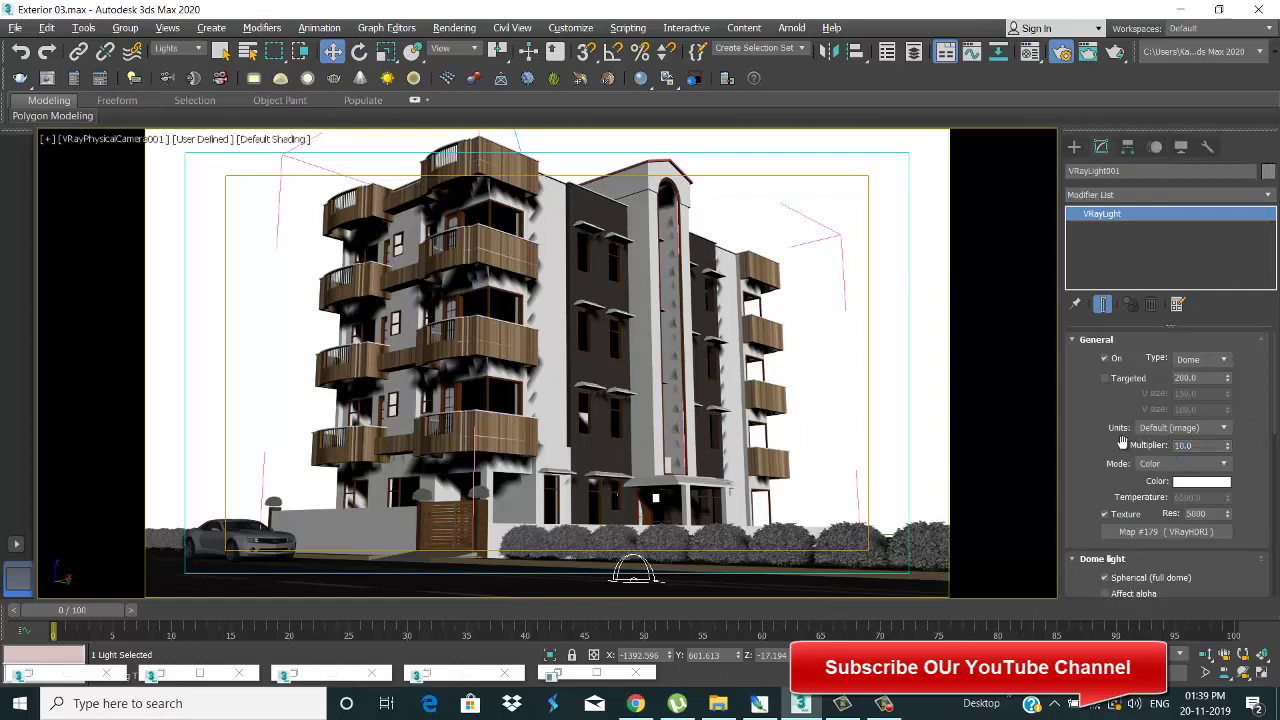
pyautogui.click(883, 423)
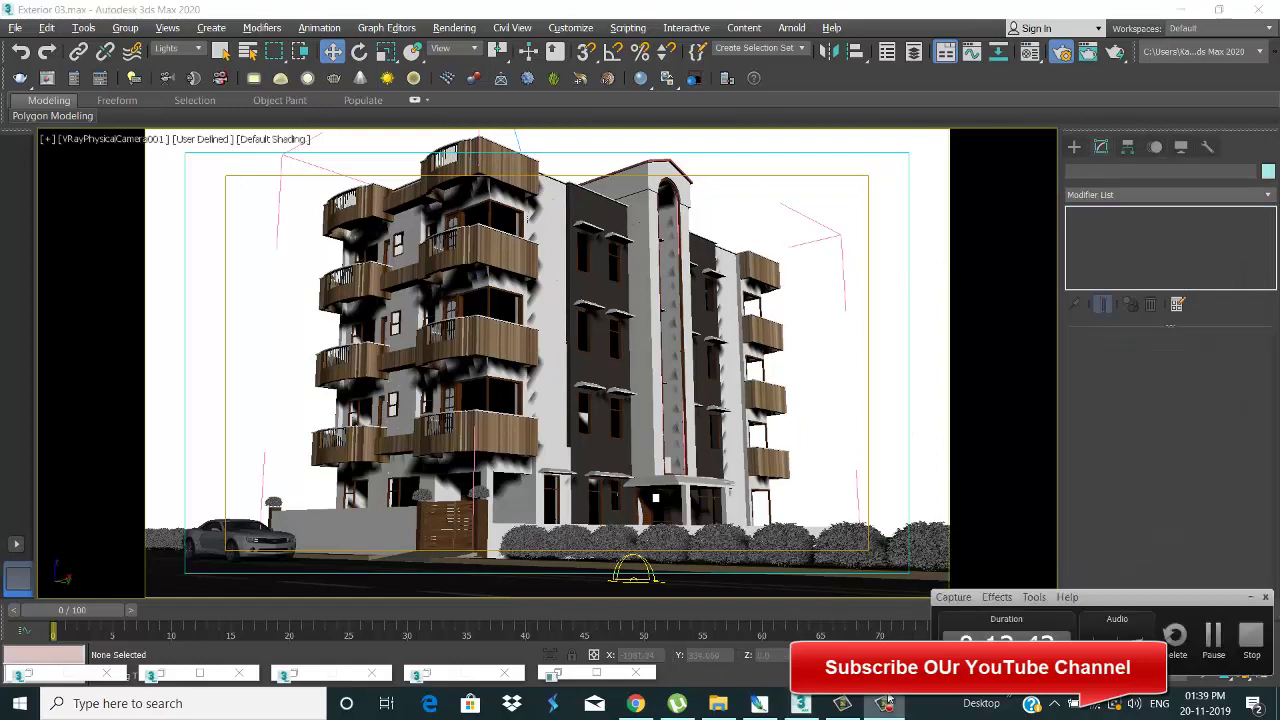
pyautogui.click(453, 28)
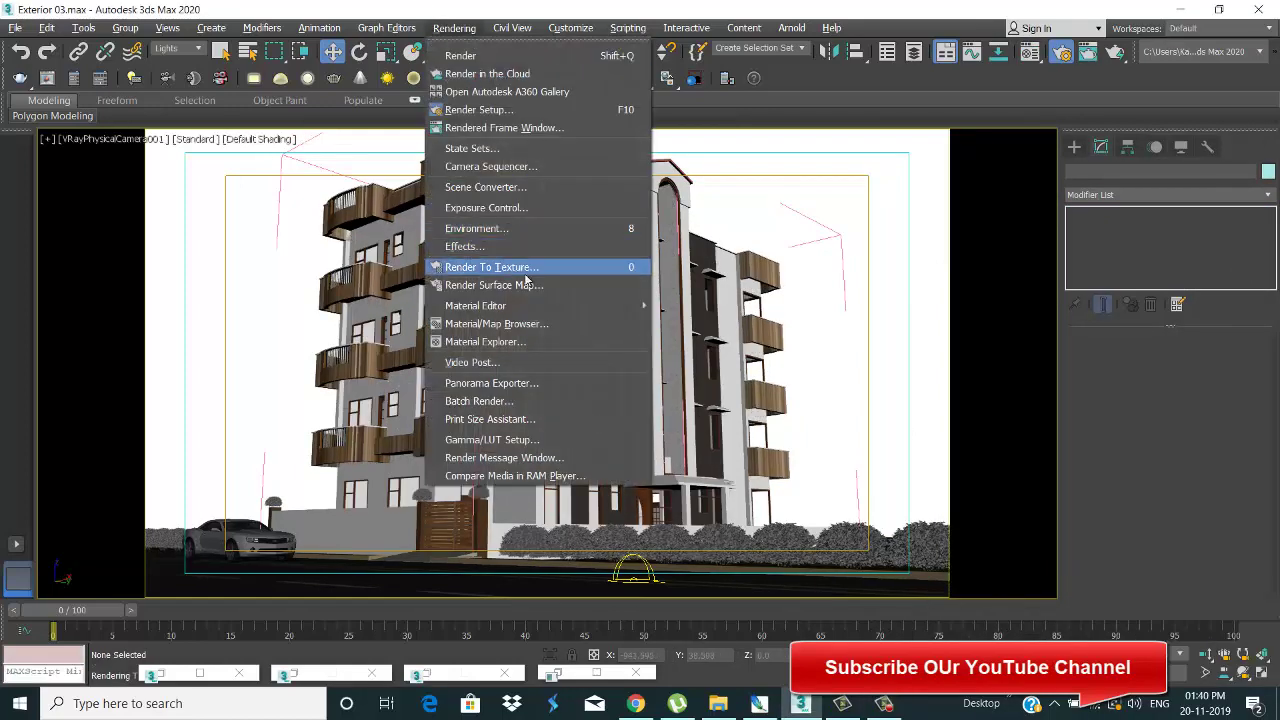
# Step: Open Environment and Effects and instance the HDRI map Map #179 onto the Environment Map
pyautogui.click(476, 228)
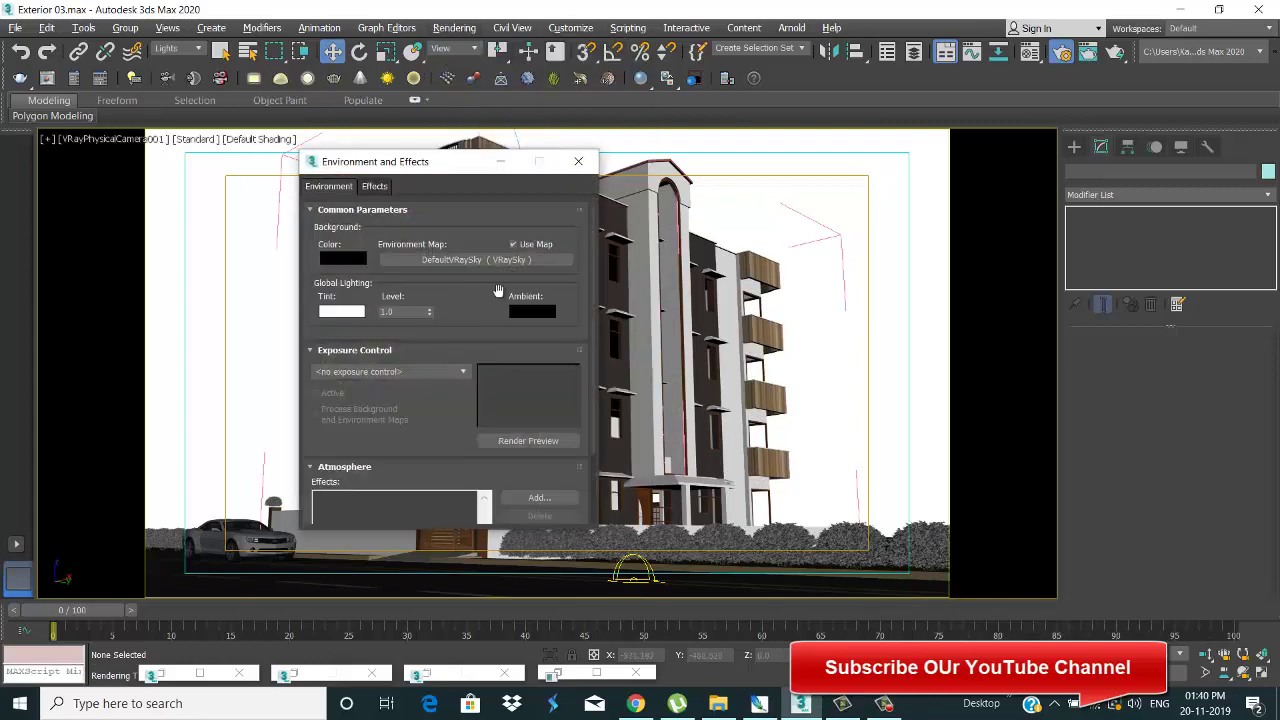
pyautogui.press('m')
pyautogui.moveTo(1132, 150); pyautogui.dragTo(1085, 153)
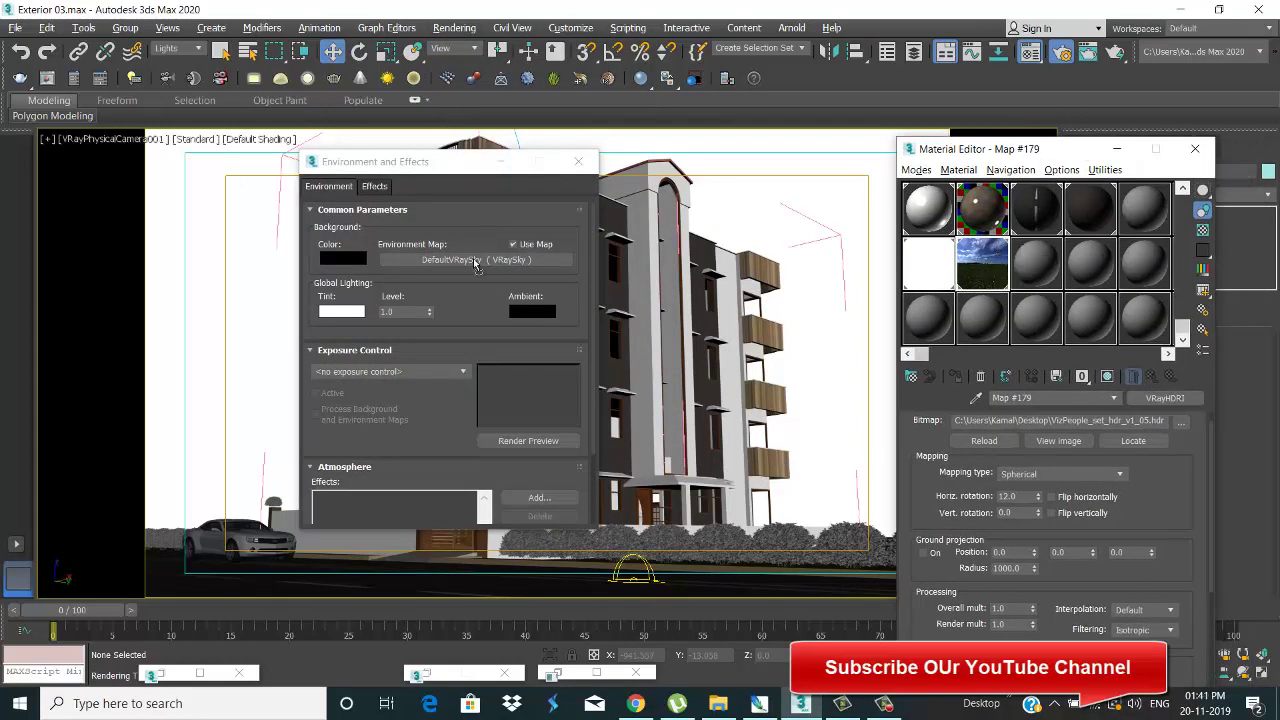
pyautogui.moveTo(477, 265); pyautogui.dragTo(477, 265)
pyautogui.click(416, 400)
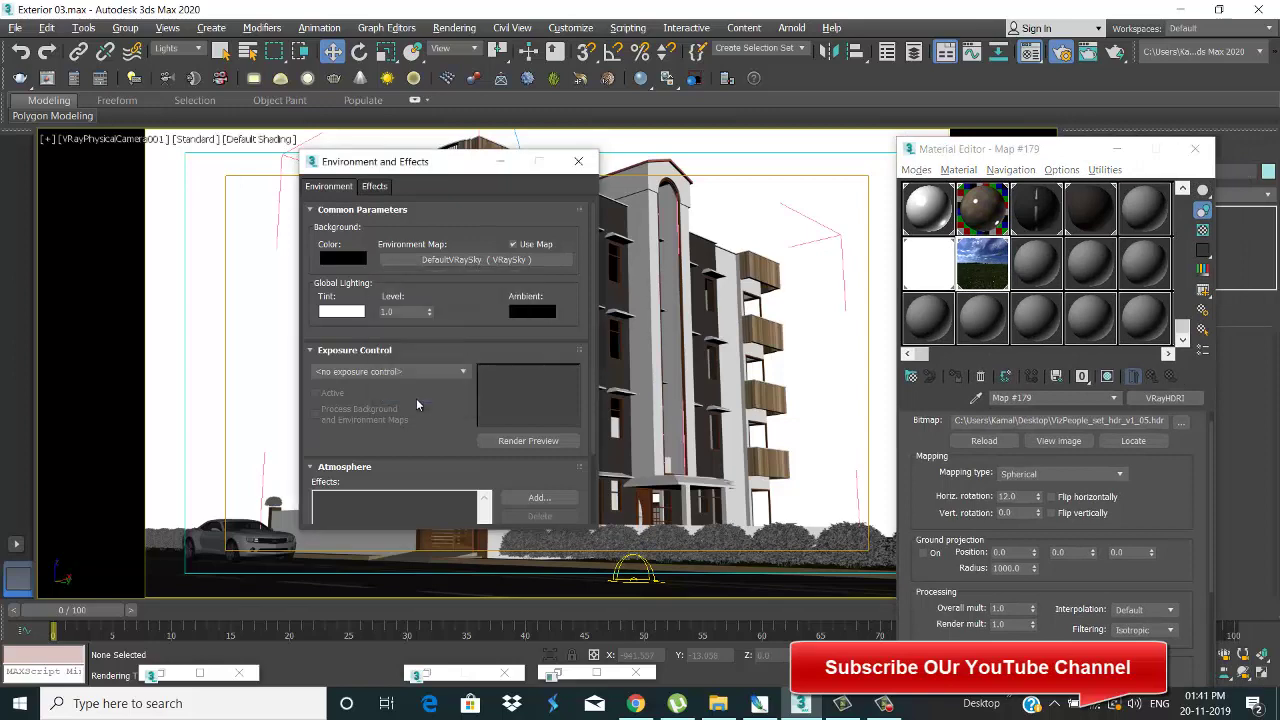
# Step: Close Environment and Effects and rotate the VRayHDRI to 235 horizontal and -13 vertical
pyautogui.click(500, 162)
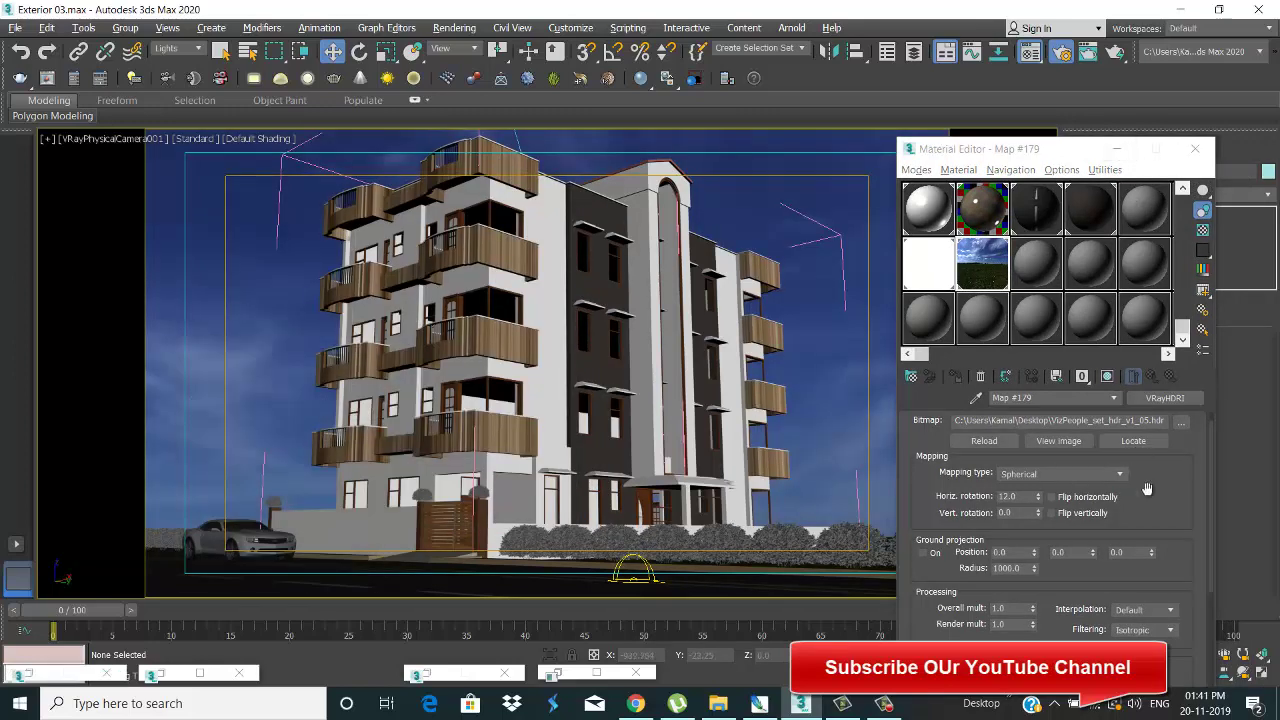
pyautogui.scroll(-2, 1083, 541)
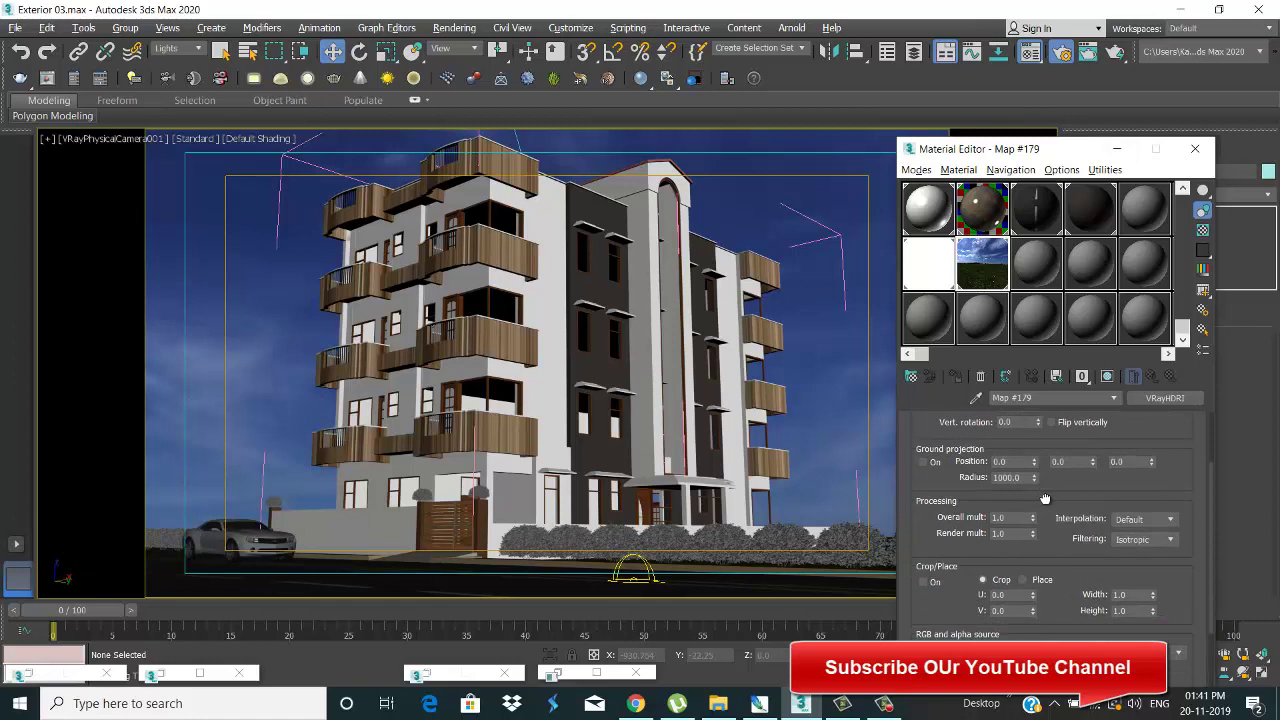
pyautogui.moveTo(1054, 481); pyautogui.dragTo(1031, 566)
pyautogui.moveTo(1038, 512)
pyautogui.mouseDown()
pyautogui.moveTo(1035, 440)
pyautogui.moveTo(1040, 533)
pyautogui.moveTo(1038, 452)
pyautogui.moveTo(1055, 432)
pyautogui.mouseUp()
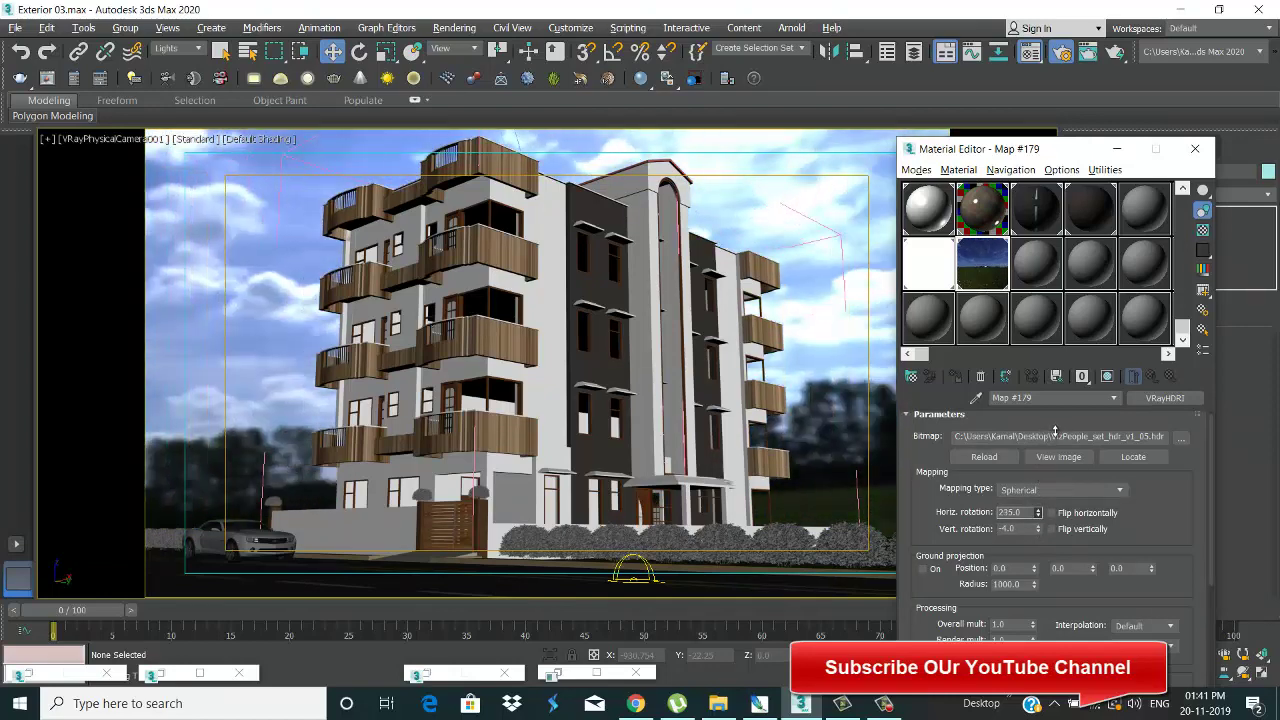
pyautogui.moveTo(1039, 528); pyautogui.dragTo(1042, 514)
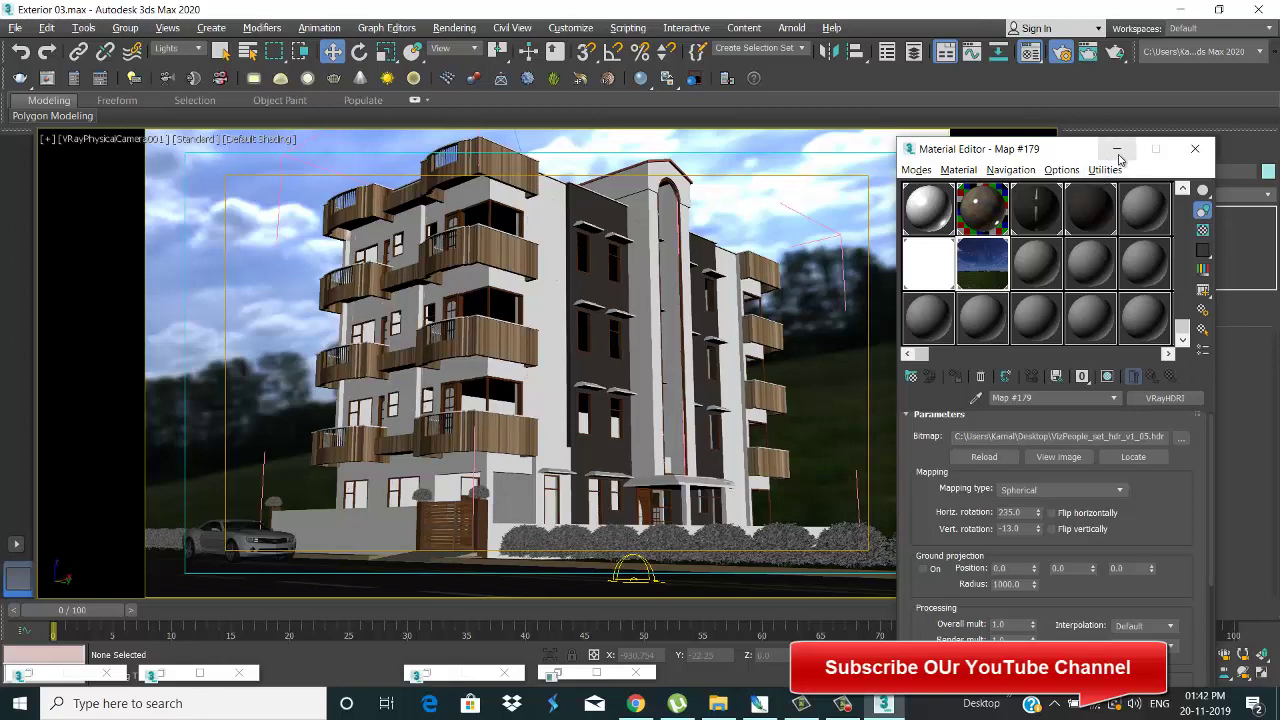
# Step: Raise the VRayHDRI vertical rotation to -3 in the Material Editor
pyautogui.click(1117, 150)
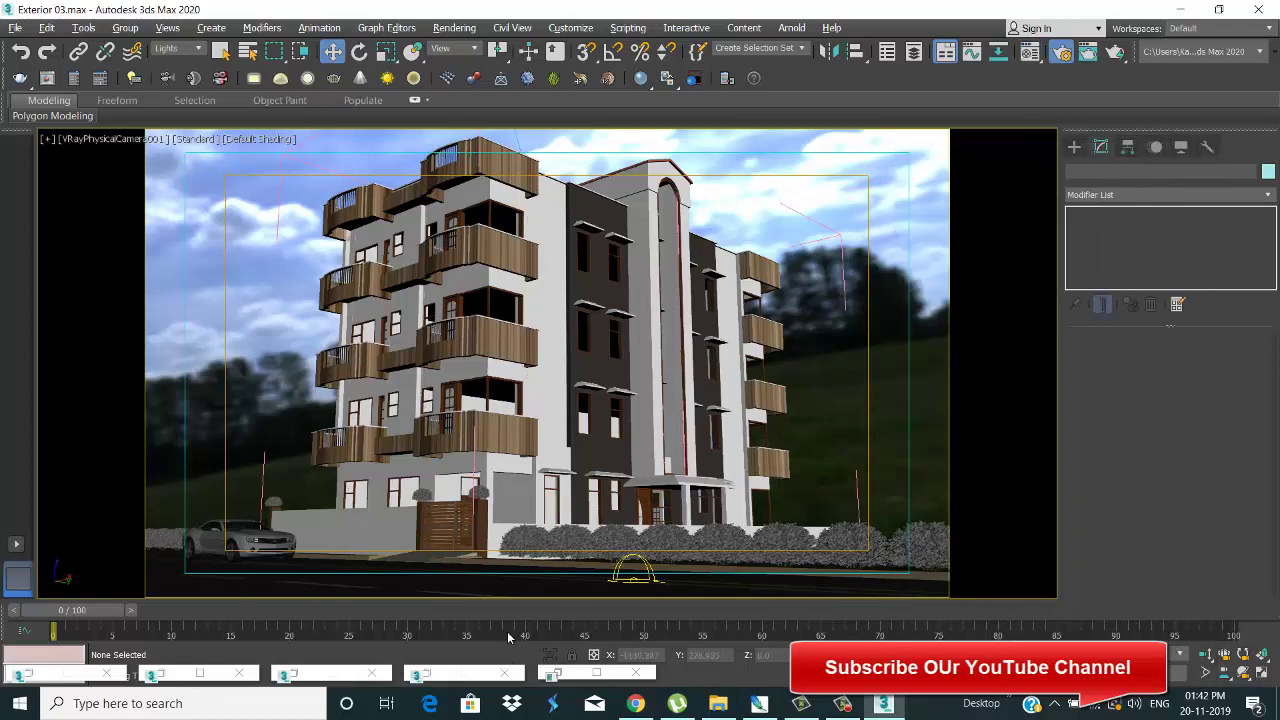
pyautogui.press('m')
pyautogui.moveTo(1036, 530)
pyautogui.mouseDown()
pyautogui.moveTo(1045, 512)
pyautogui.moveTo(1039, 530)
pyautogui.mouseUp()
# Step: Set the VRayLight001 dome light multiplier to 20 and render the camera view
pyautogui.click(1116, 150)
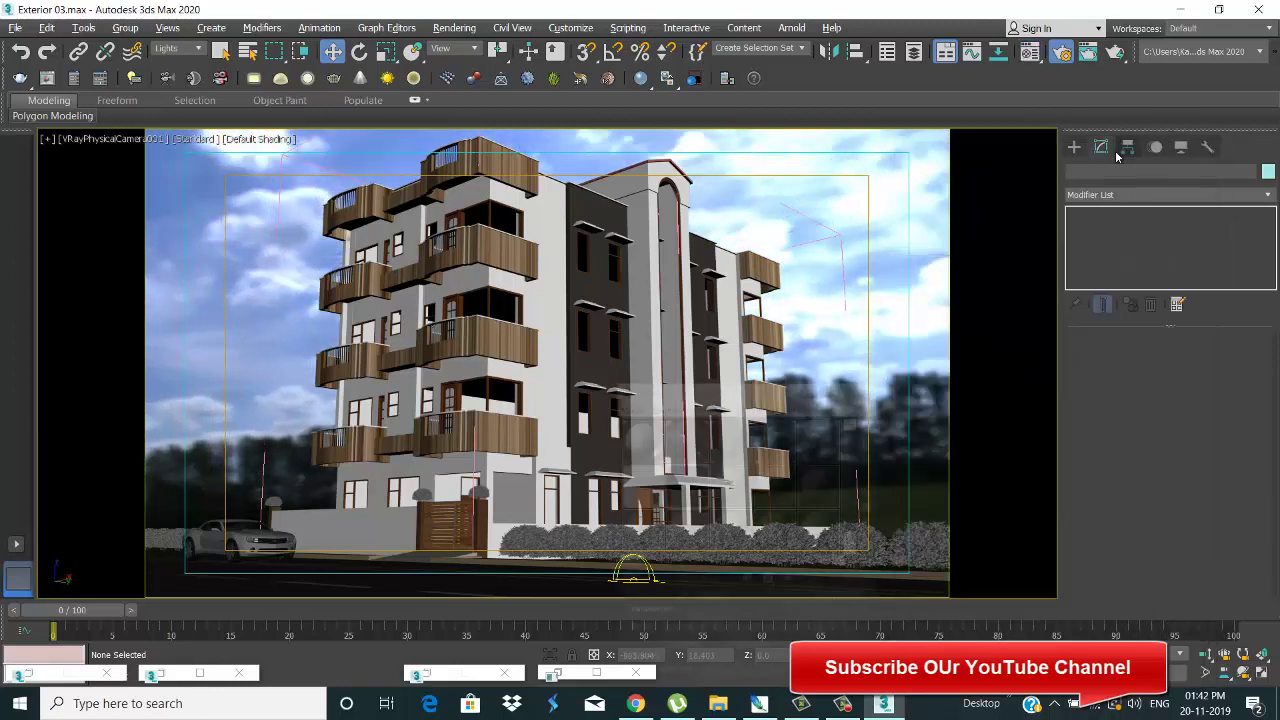
pyautogui.click(640, 567)
pyautogui.doubleClick(1190, 446)
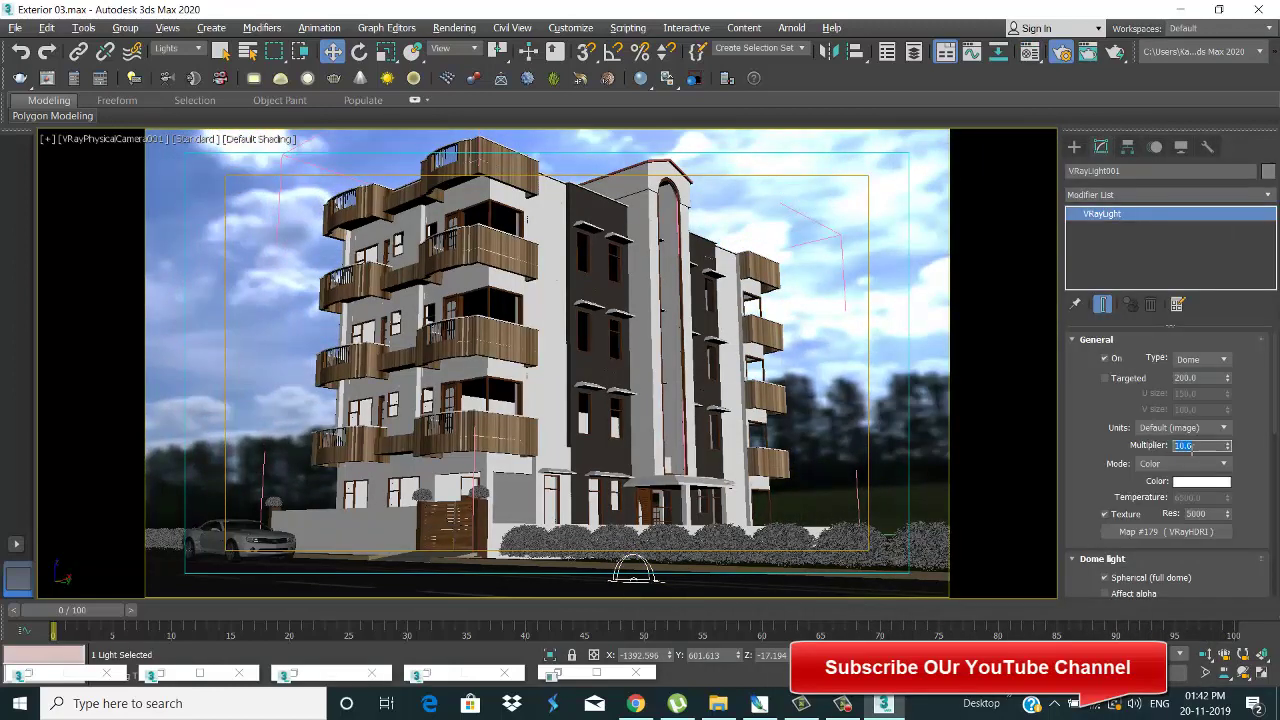
pyautogui.write('20')
pyautogui.hotkey('shift', 'q')
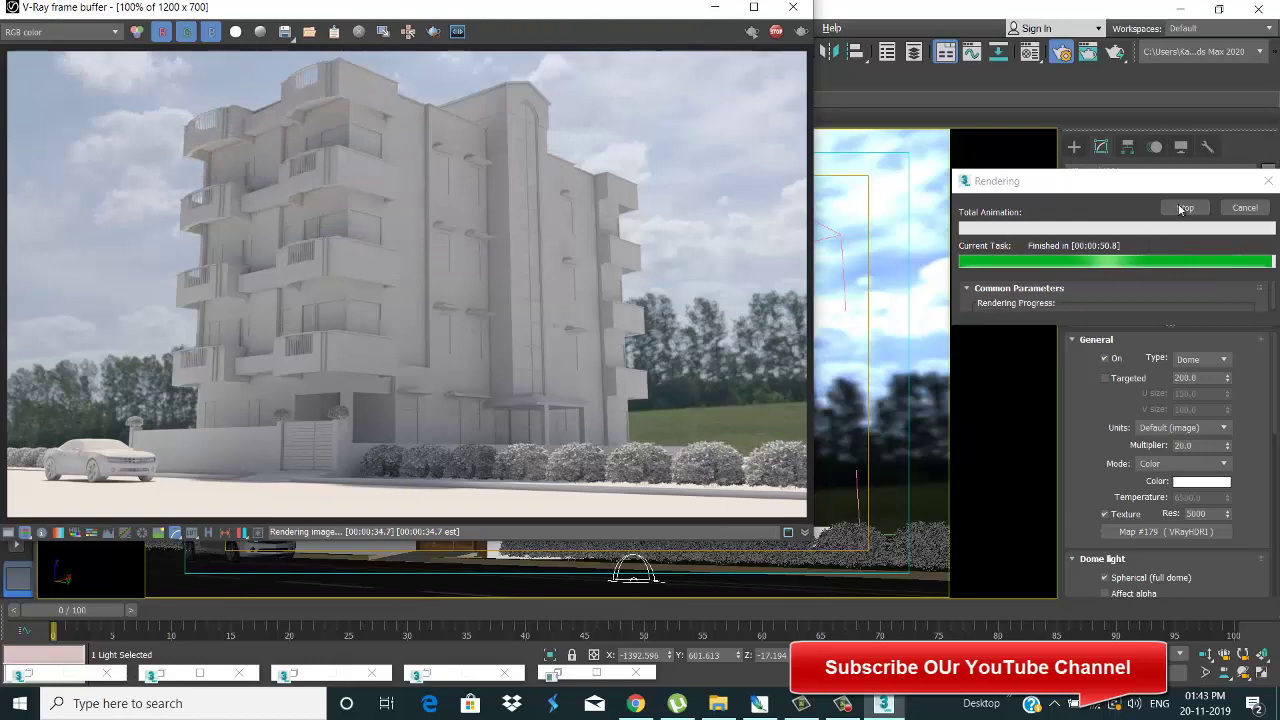
# Step: Draw a V-Ray plane light over the row of hedges in Top view and raise it above them
pyautogui.click(717, 14)
pyautogui.click(1074, 146)
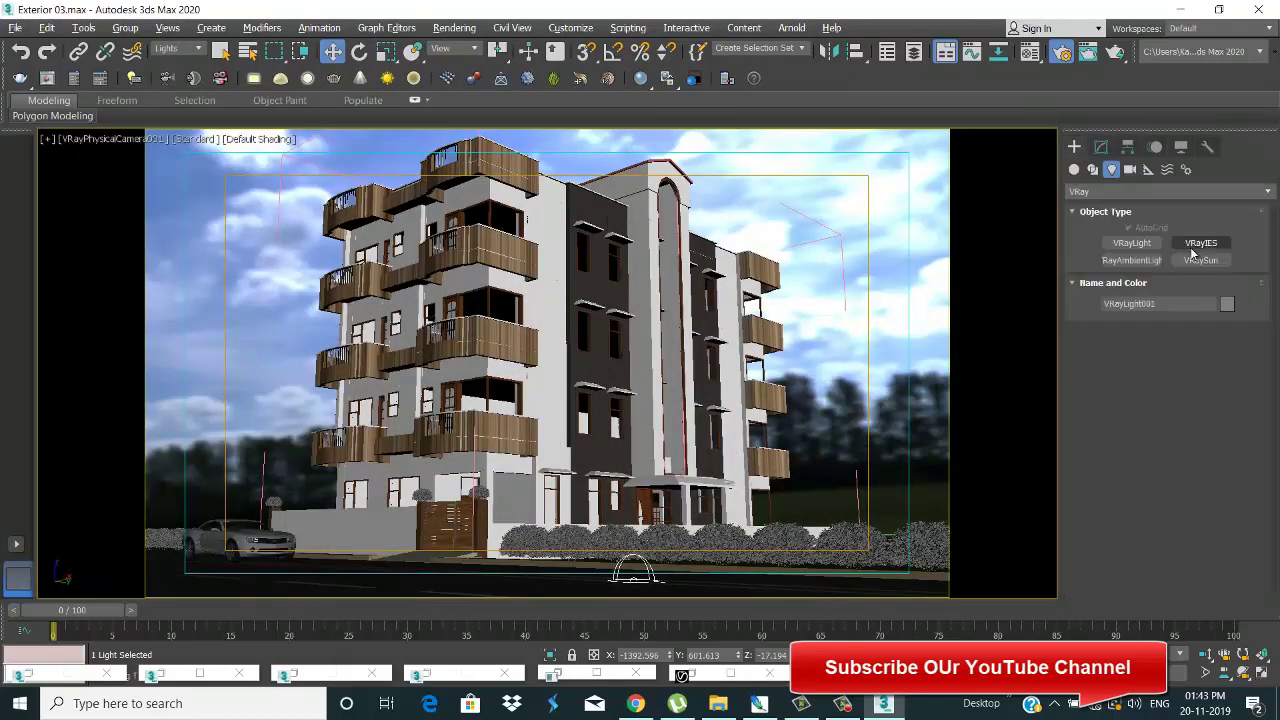
pyautogui.click(1133, 244)
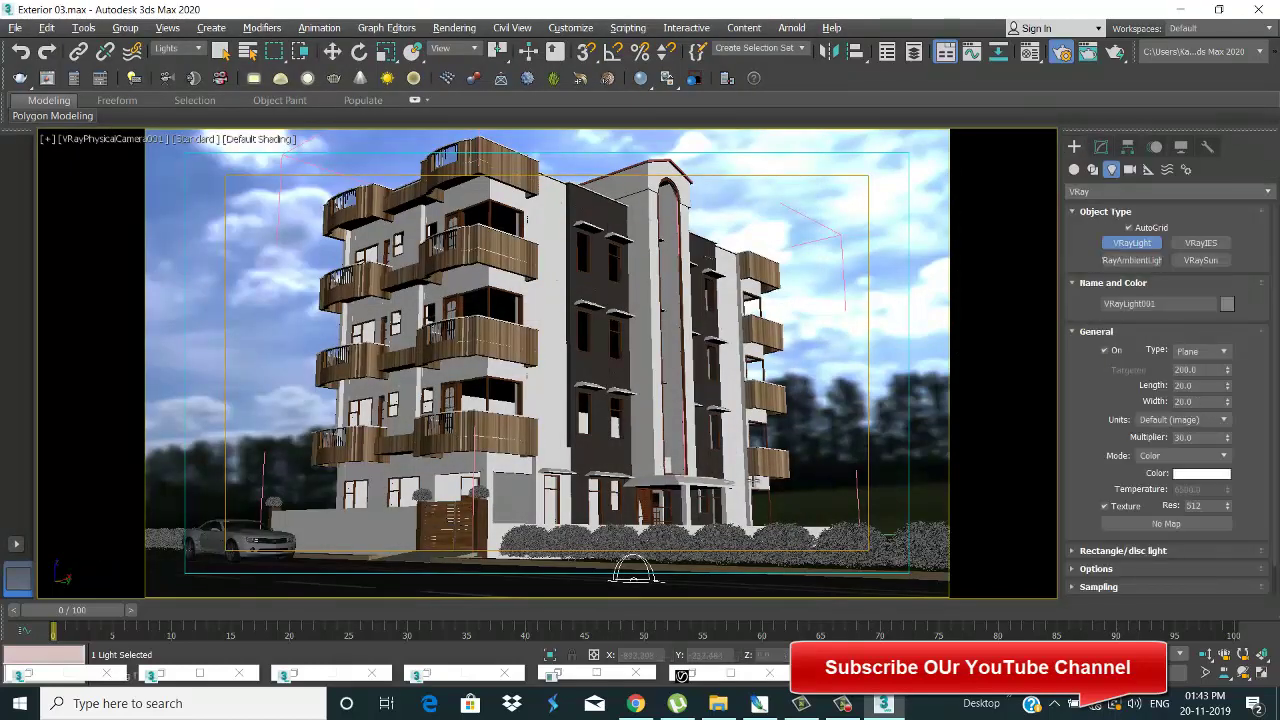
pyautogui.press('t')
pyautogui.scroll(3, 540, 355)
pyautogui.scroll(2, 515, 310)
pyautogui.scroll(1, 523, 372)
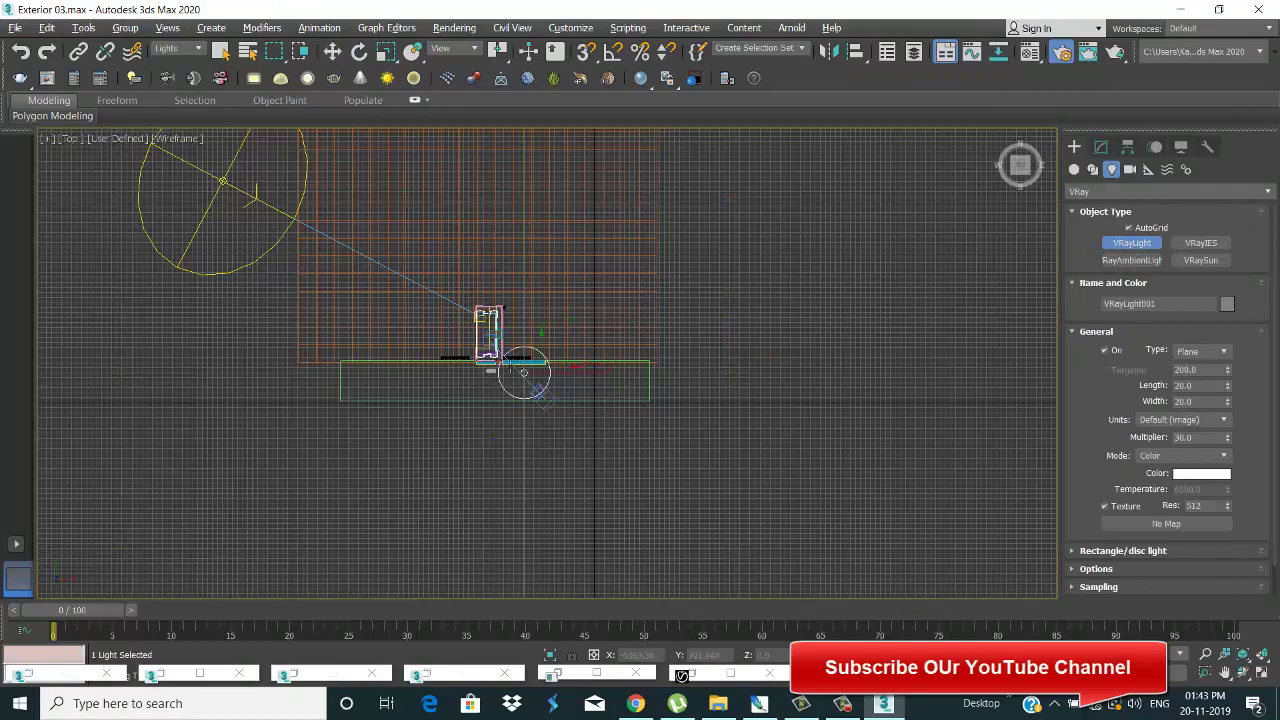
pyautogui.scroll(3, 523, 372)
pyautogui.scroll(1, 661, 497)
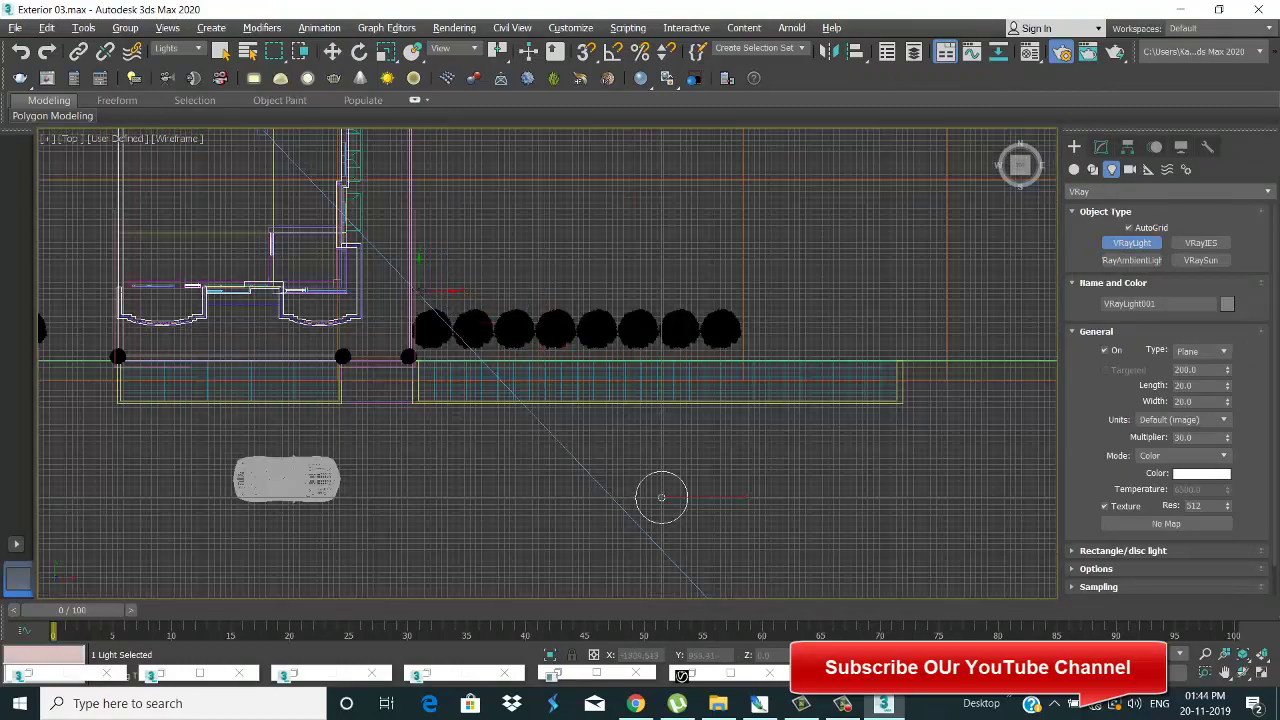
pyautogui.moveTo(420, 296); pyautogui.dragTo(757, 368)
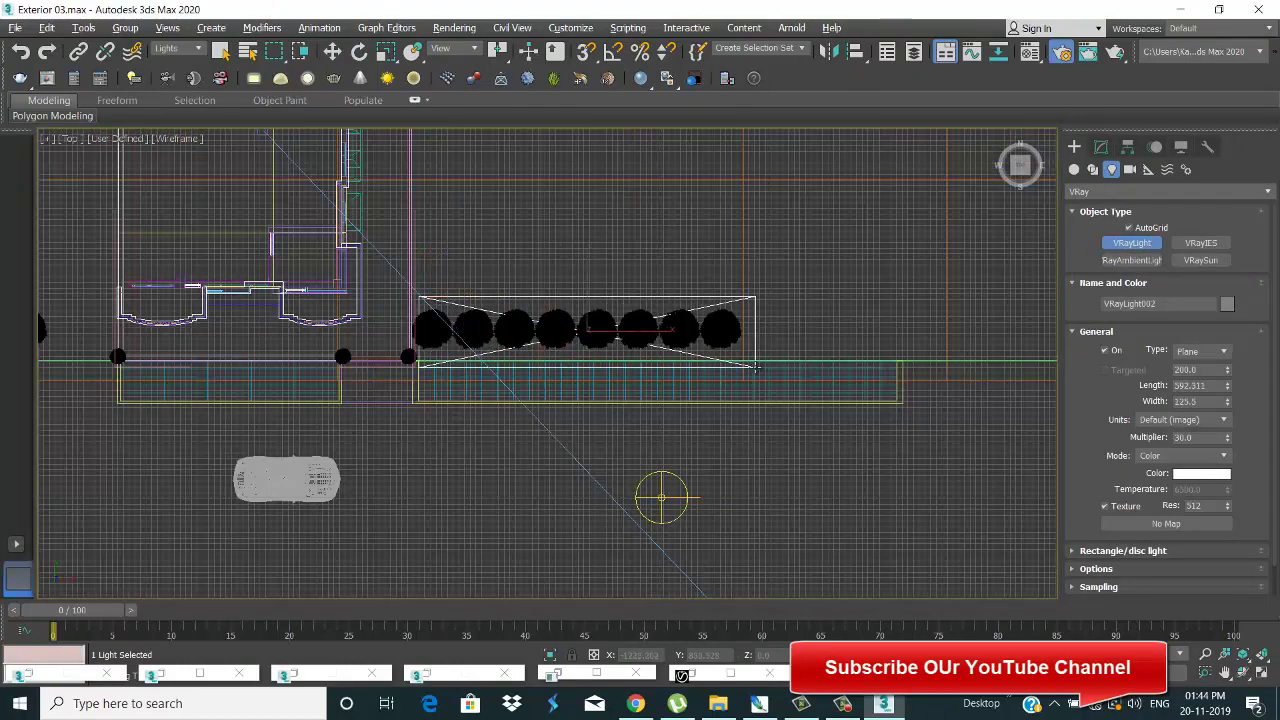
pyautogui.press('w')
pyautogui.press('l')
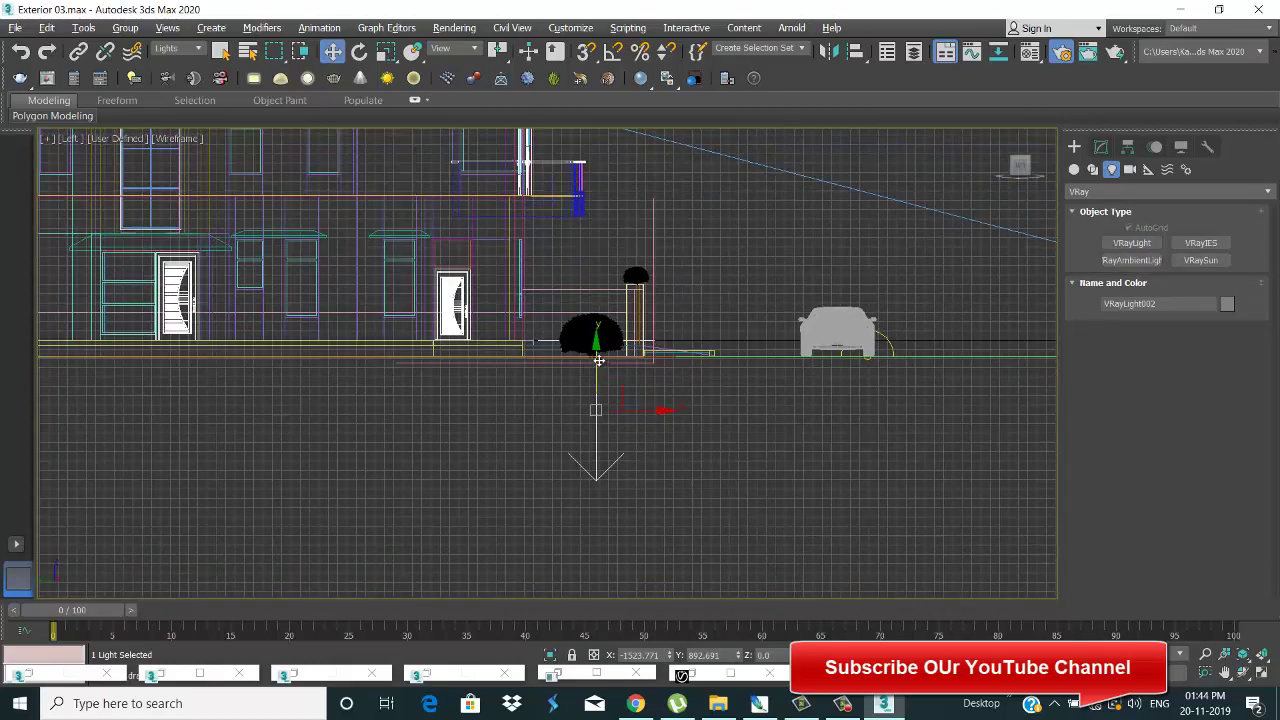
pyautogui.moveTo(597, 362); pyautogui.dragTo(600, 219)
# Step: Adjust the new hedge plane light's parameters in the Modify panel
pyautogui.click(1101, 147)
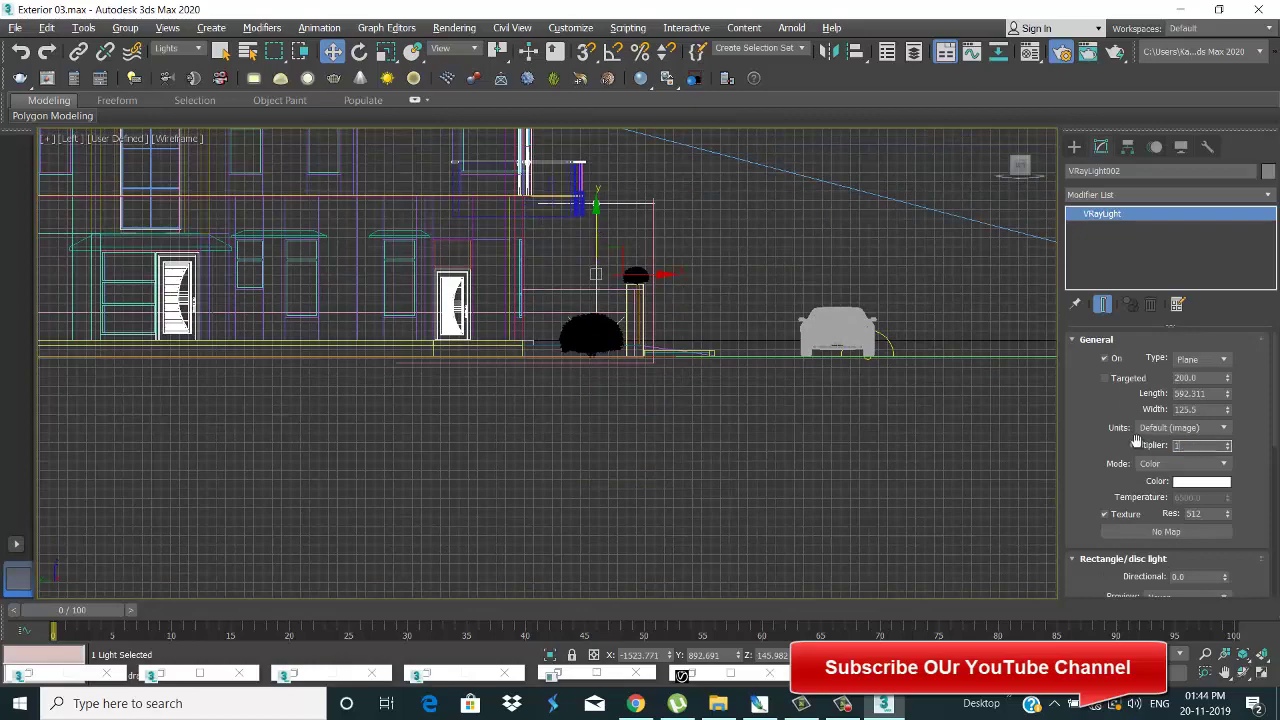
pyautogui.moveTo(1108, 460); pyautogui.dragTo(1110, 409)
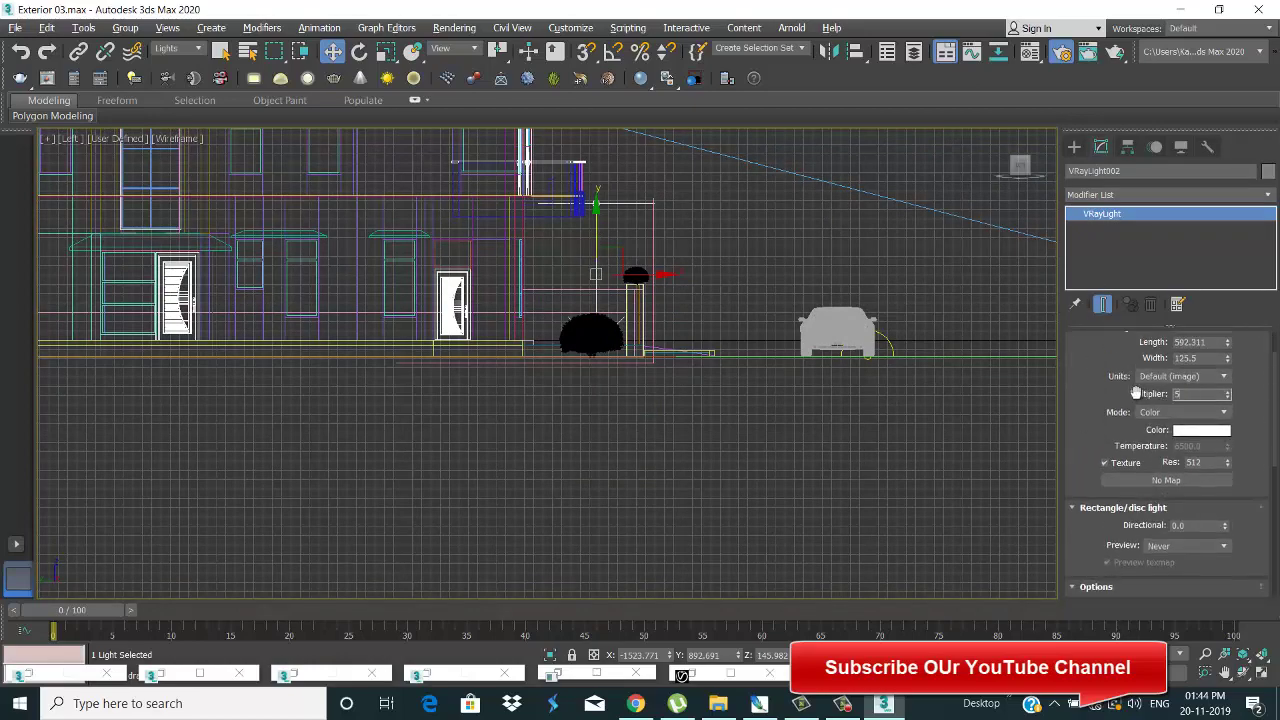
pyautogui.scroll(-3, 1104, 423)
pyautogui.scroll(-2, 1104, 470)
pyautogui.moveTo(660, 438); pyautogui.dragTo(626, 508, button='middle')
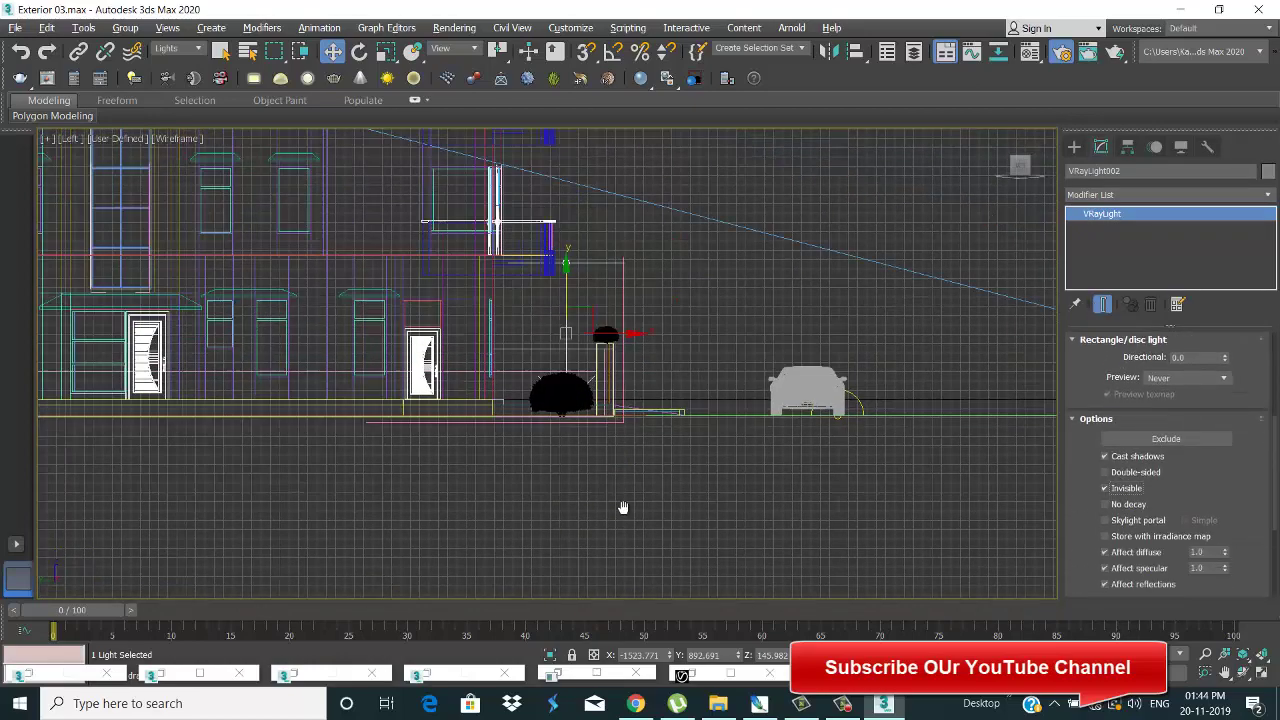
# Step: Shift-copy the light as instance VRayLight003 over the left hedges, then render the camera view
pyautogui.press('t')
pyautogui.scroll(-5, 734, 456)
pyautogui.scroll(2, 734, 456)
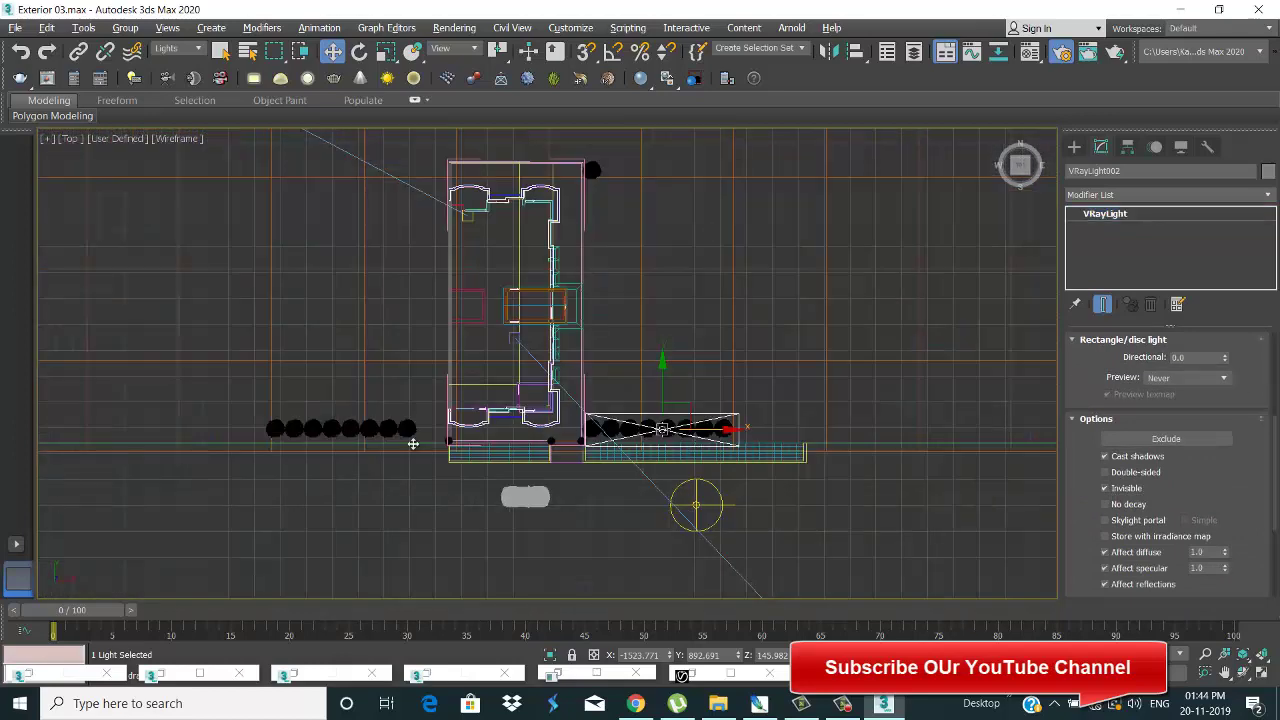
pyautogui.keyDown('shift'); pyautogui.moveTo(405, 443); pyautogui.dragTo(415, 443); pyautogui.keyUp('shift')
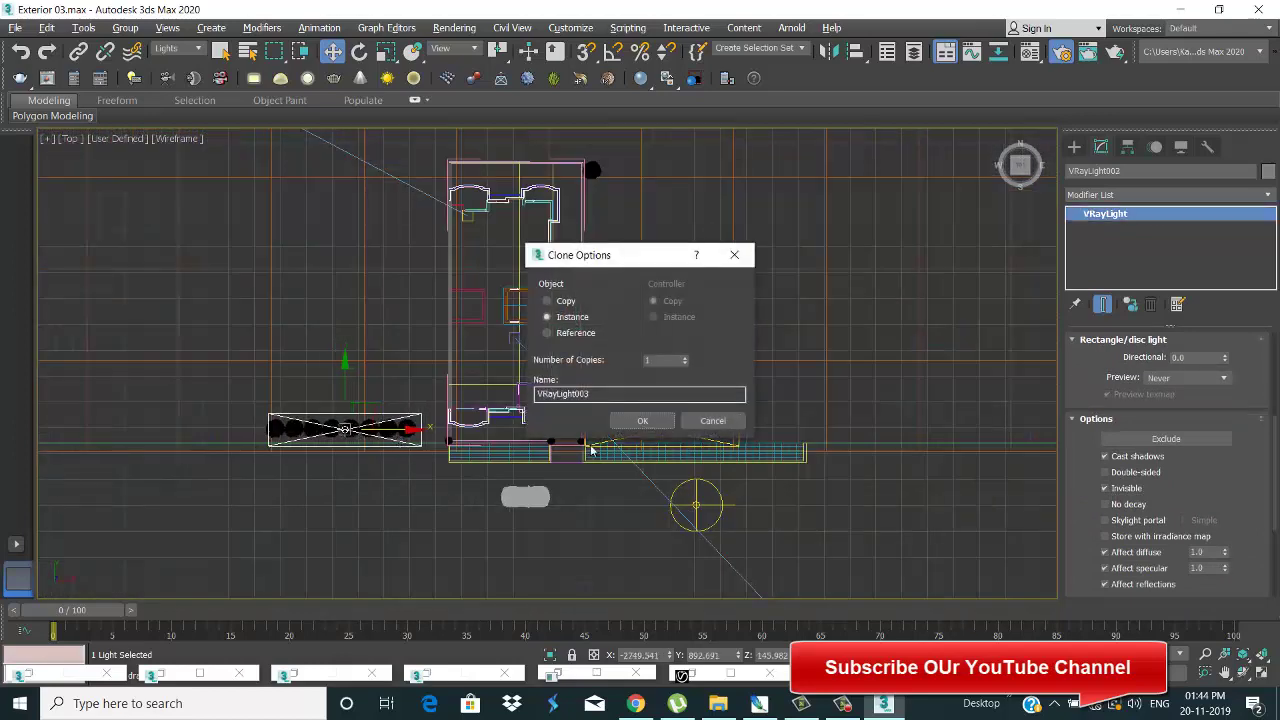
pyautogui.click(641, 422)
pyautogui.press('c')
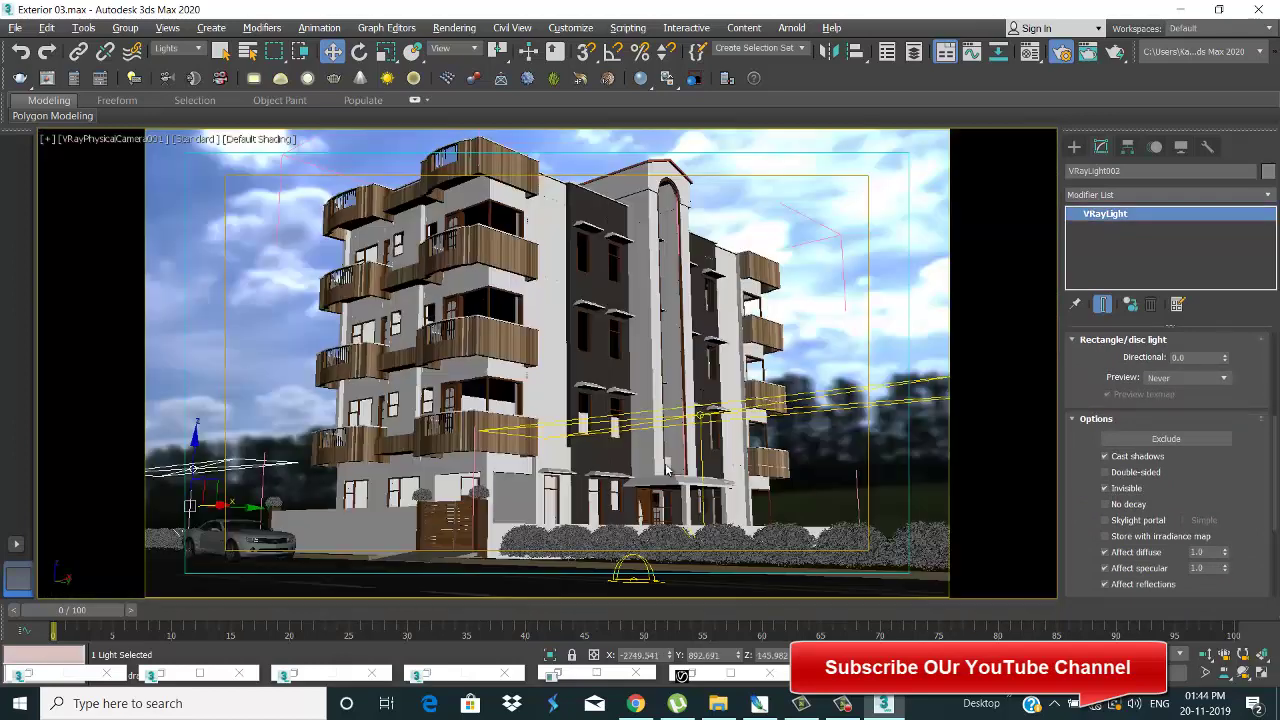
pyautogui.hotkey('shift', 'q')
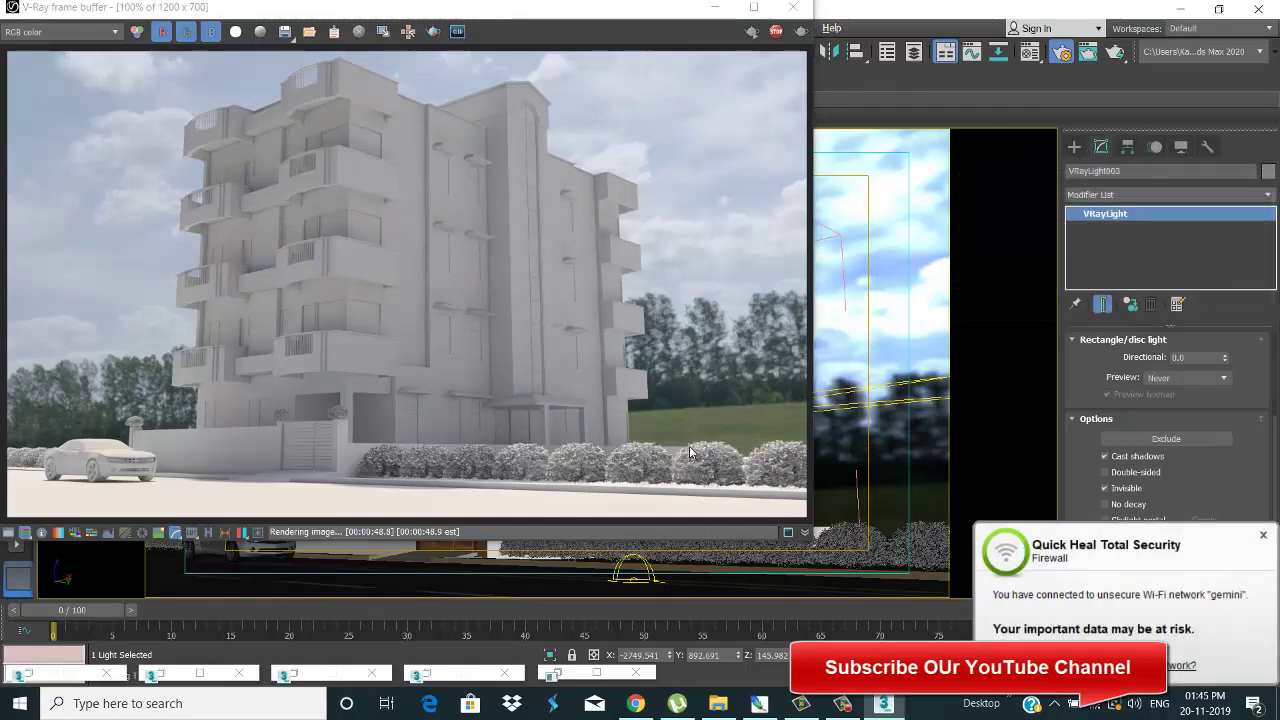
# Step: After the grey test render finishes, dismiss the security popup and minimize the frame buffer
pyautogui.click(1263, 535)
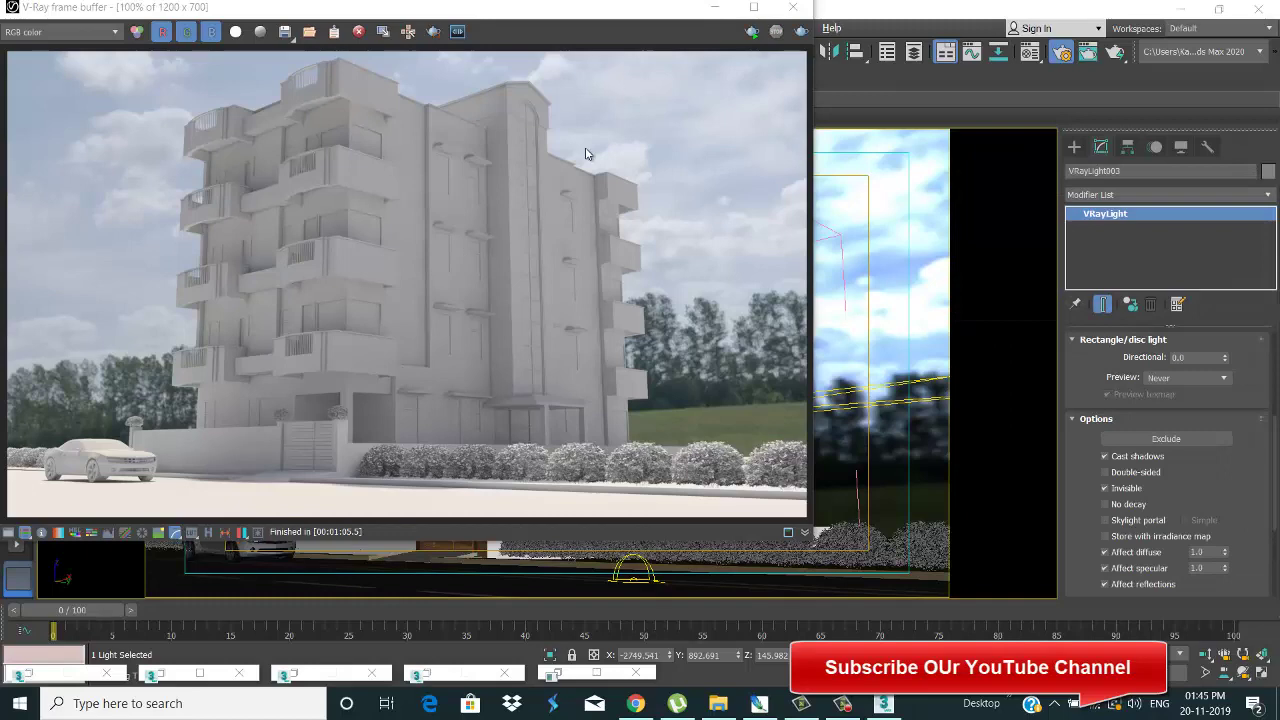
pyautogui.click(712, 9)
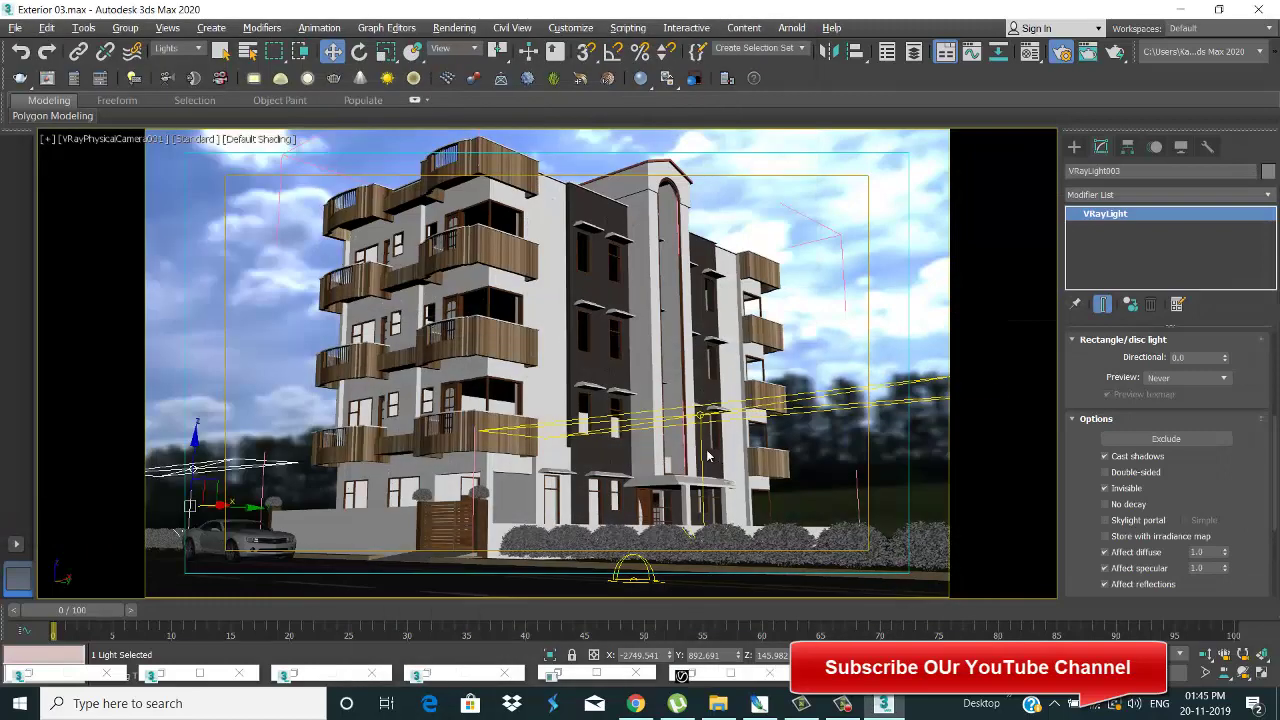
# Step: Turn off V-Ray's material override in Render Setup Global switches and start Rendering > Render
pyautogui.click(454, 27)
pyautogui.click(488, 108)
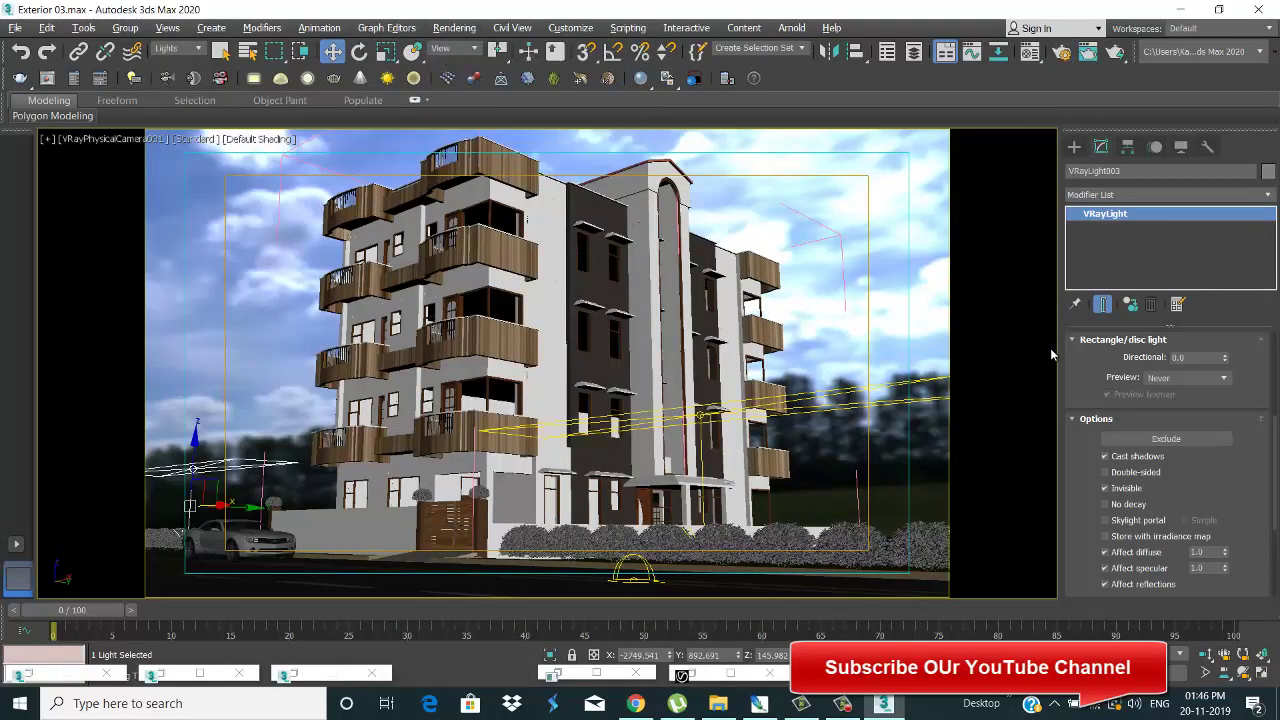
pyautogui.click(454, 27)
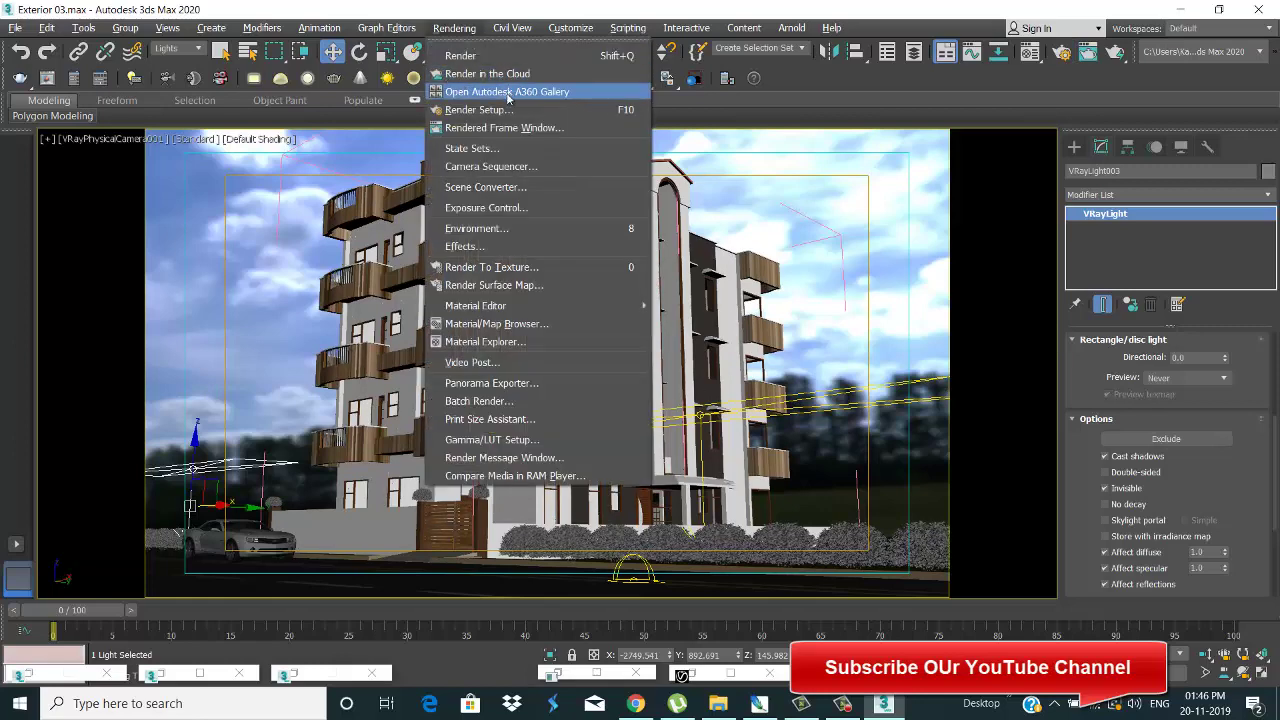
pyautogui.click(505, 120)
pyautogui.press('F10')
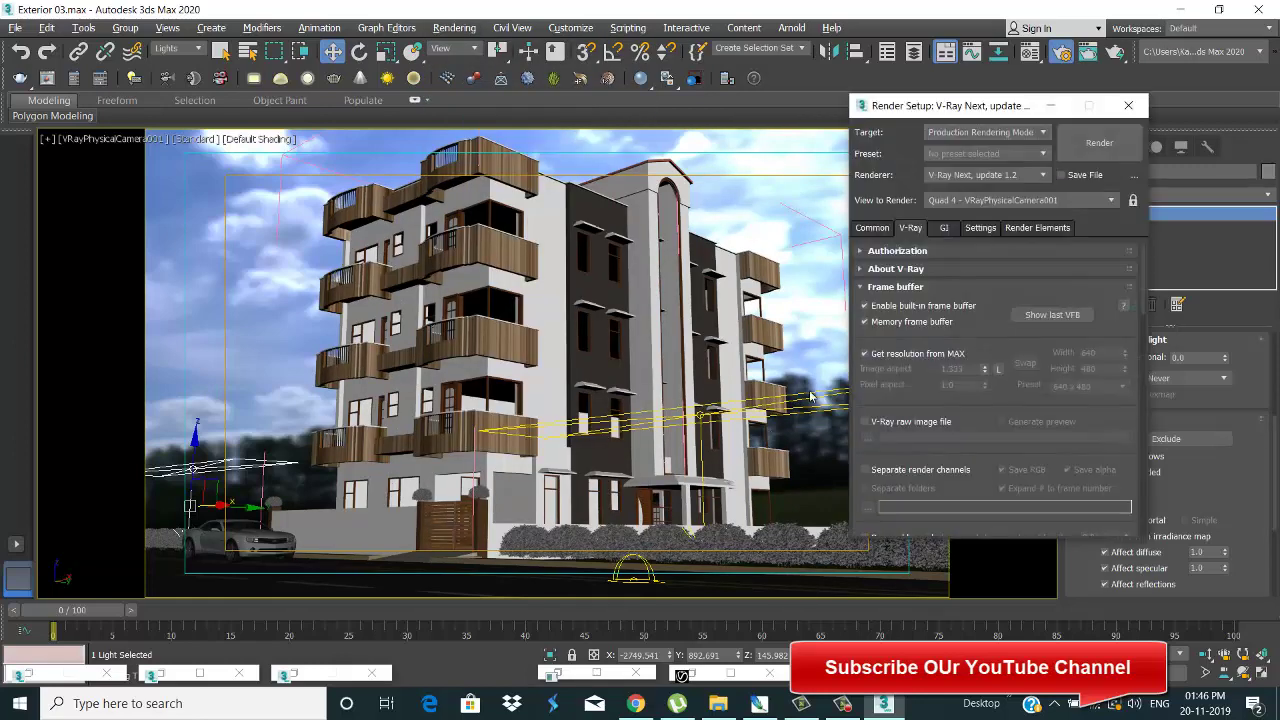
pyautogui.moveTo(996, 319); pyautogui.dragTo(1045, 5)
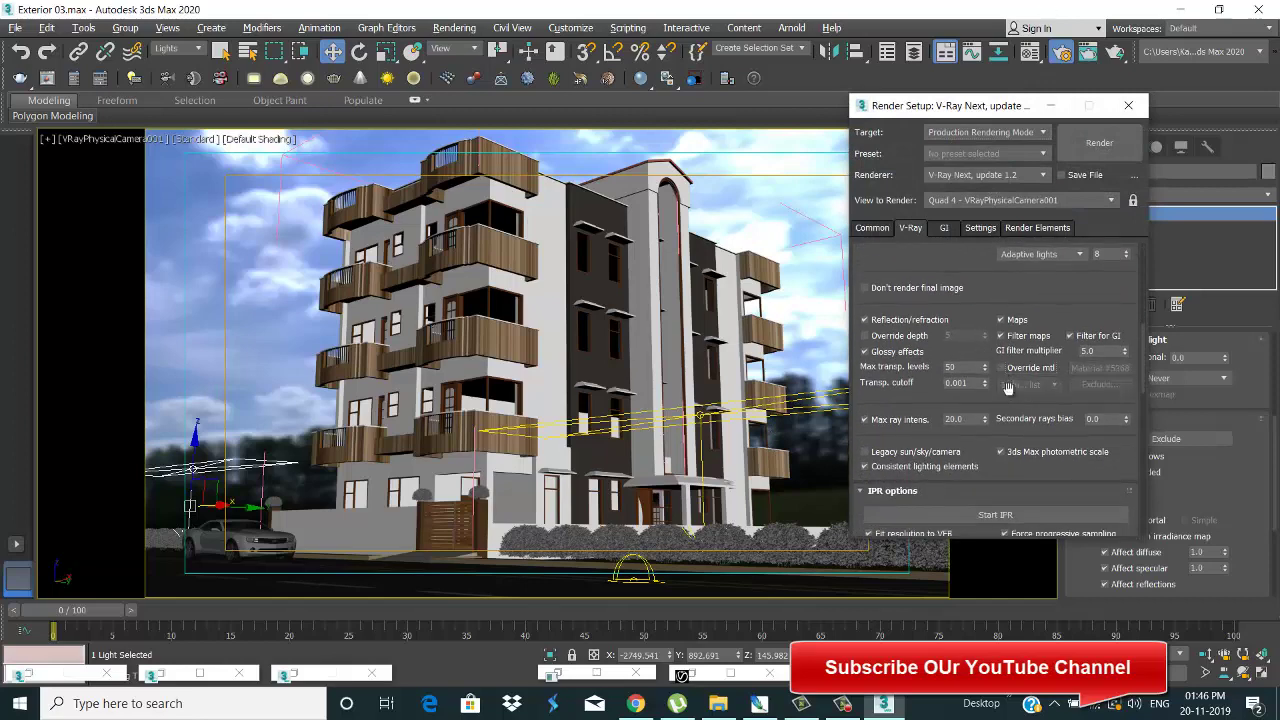
pyautogui.click(1050, 105)
pyautogui.click(454, 27)
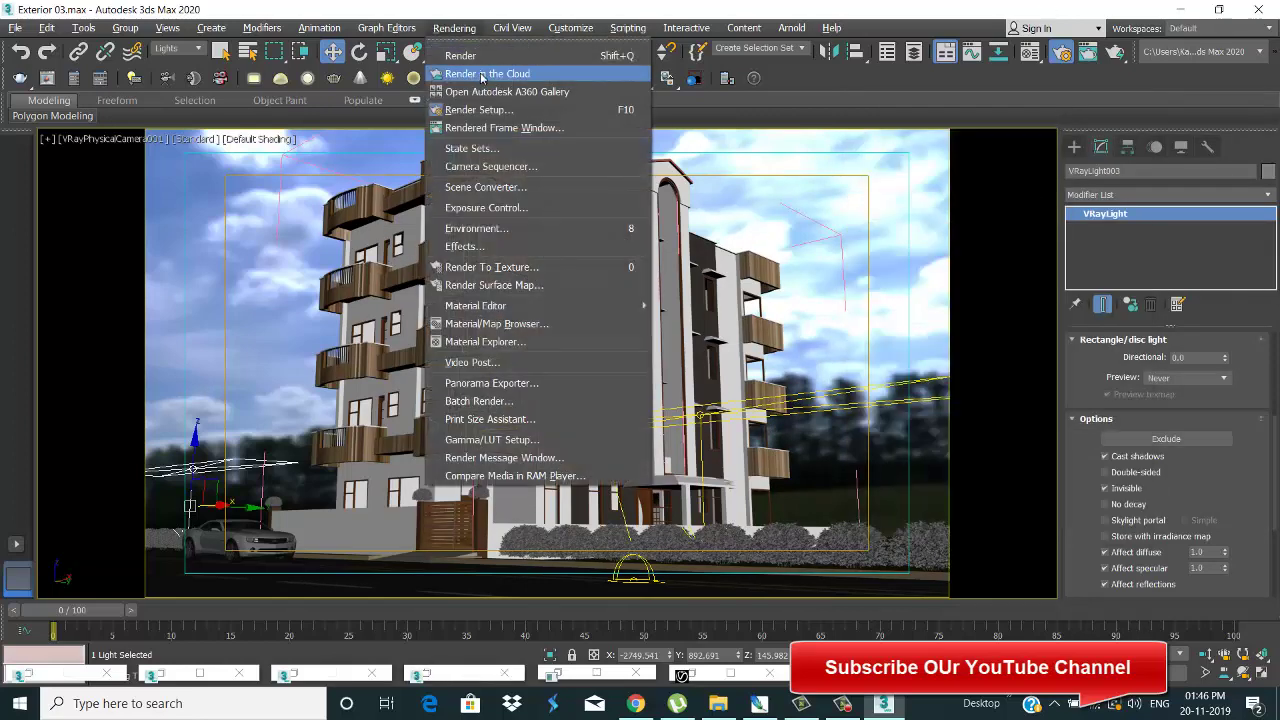
pyautogui.click(480, 51)
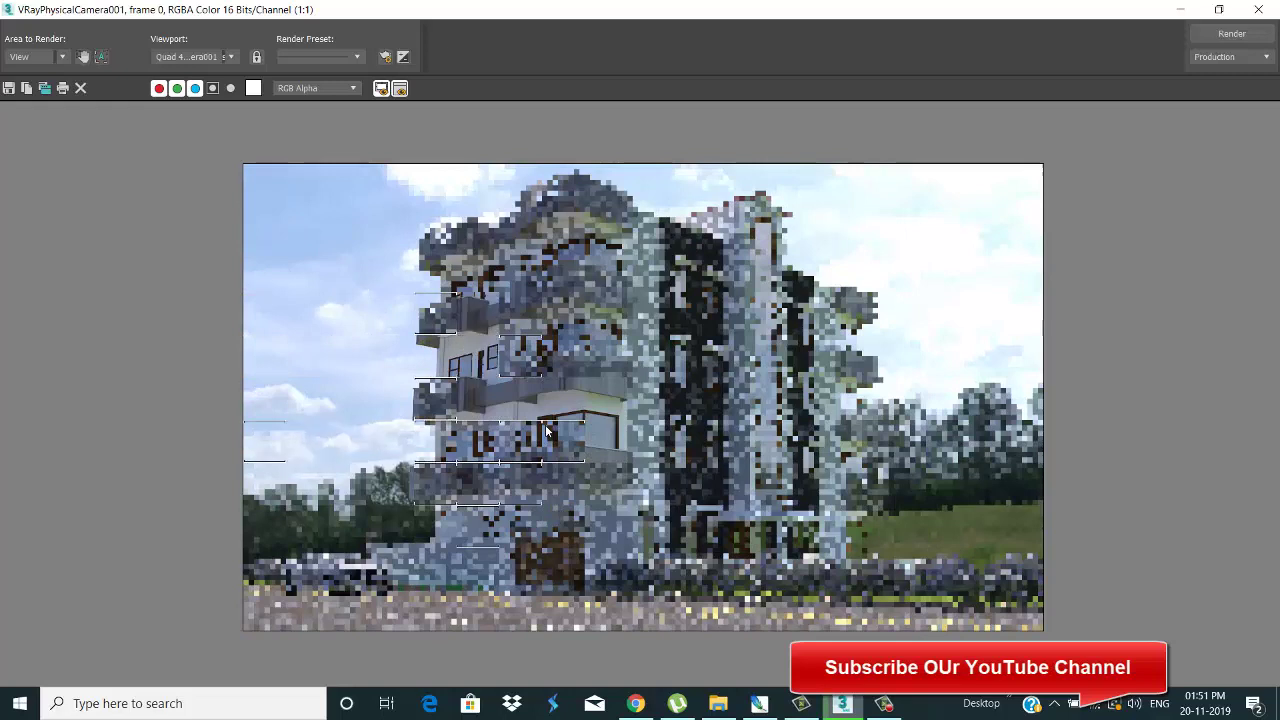
# Step: Let the textured V-Ray render finish and dismiss the Quick Heal notification
pyautogui.click(884, 703)
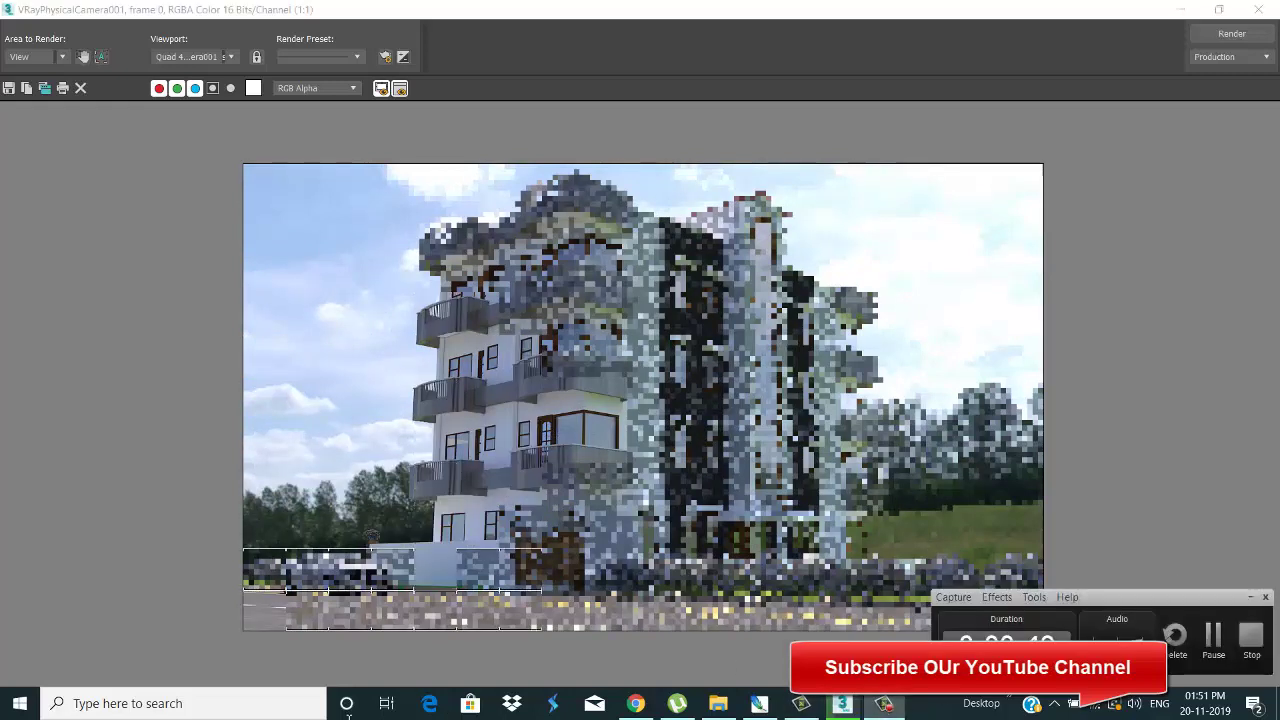
pyautogui.click(1250, 599)
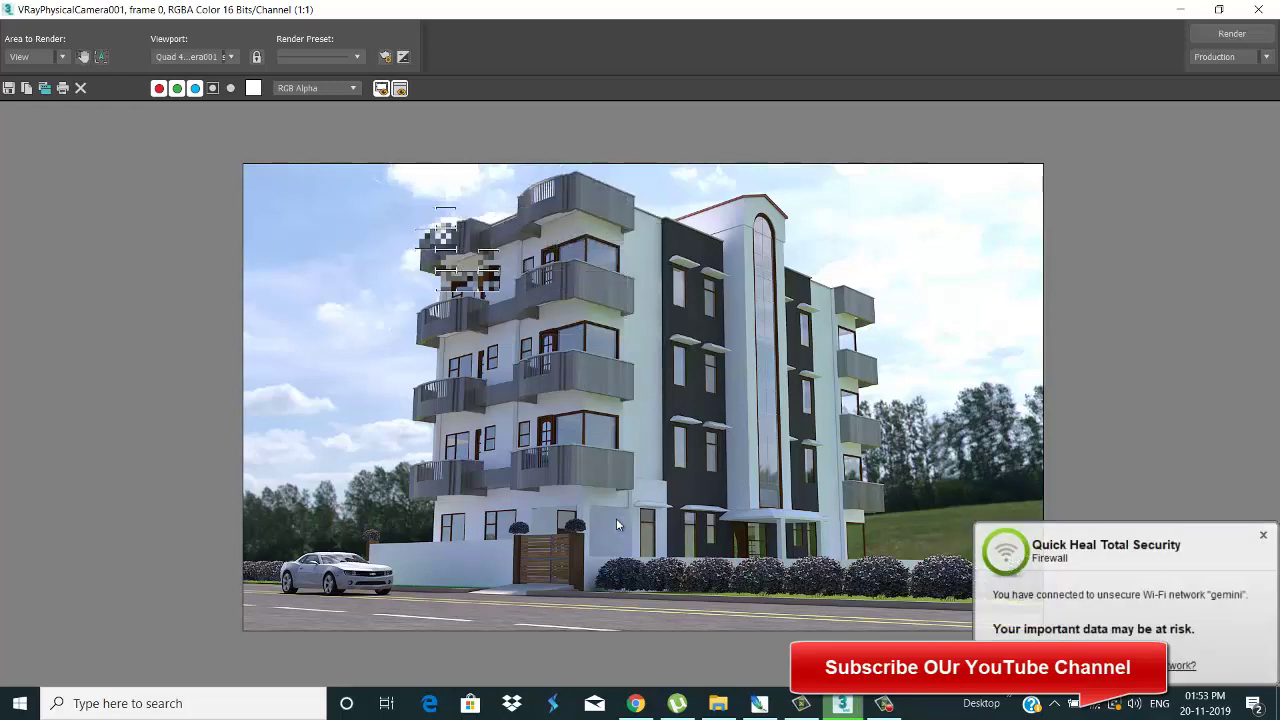
pyautogui.click(1200, 567)
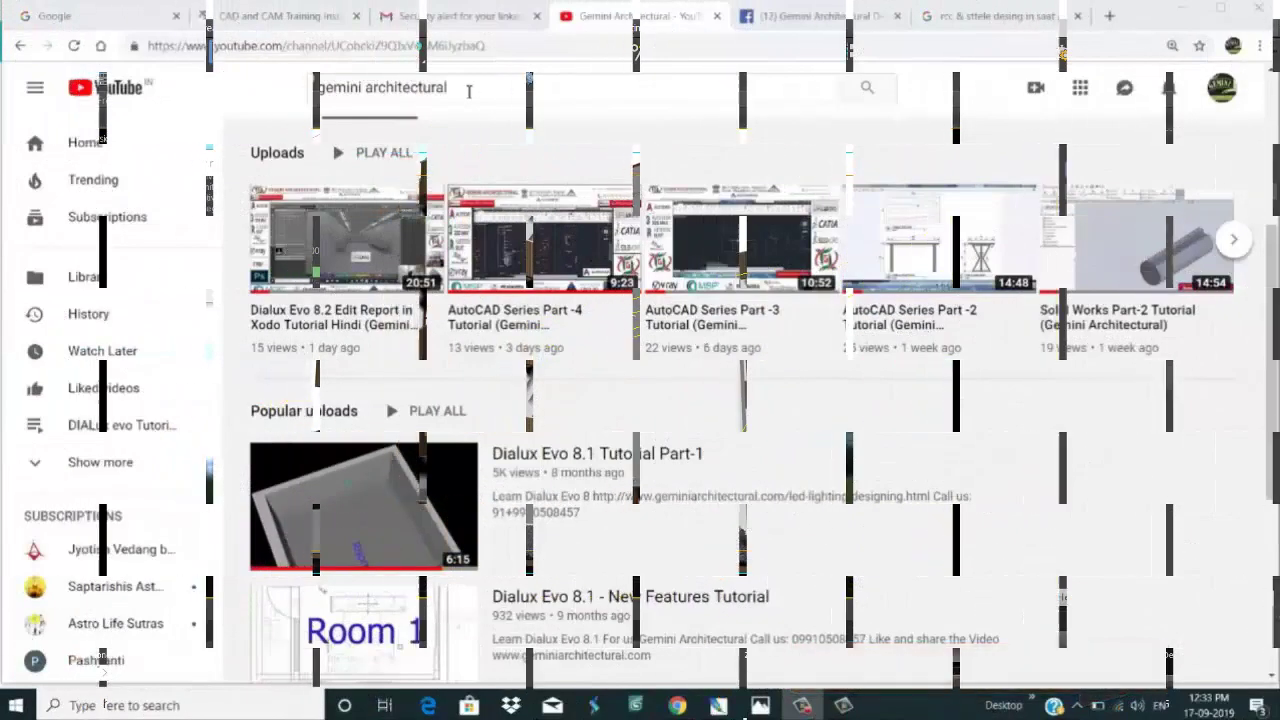
# Step: Search YouTube for 'gemini architectural' and open the channel's VIDEOS tab
pyautogui.tripleClick(468, 91)
pyautogui.write('g')
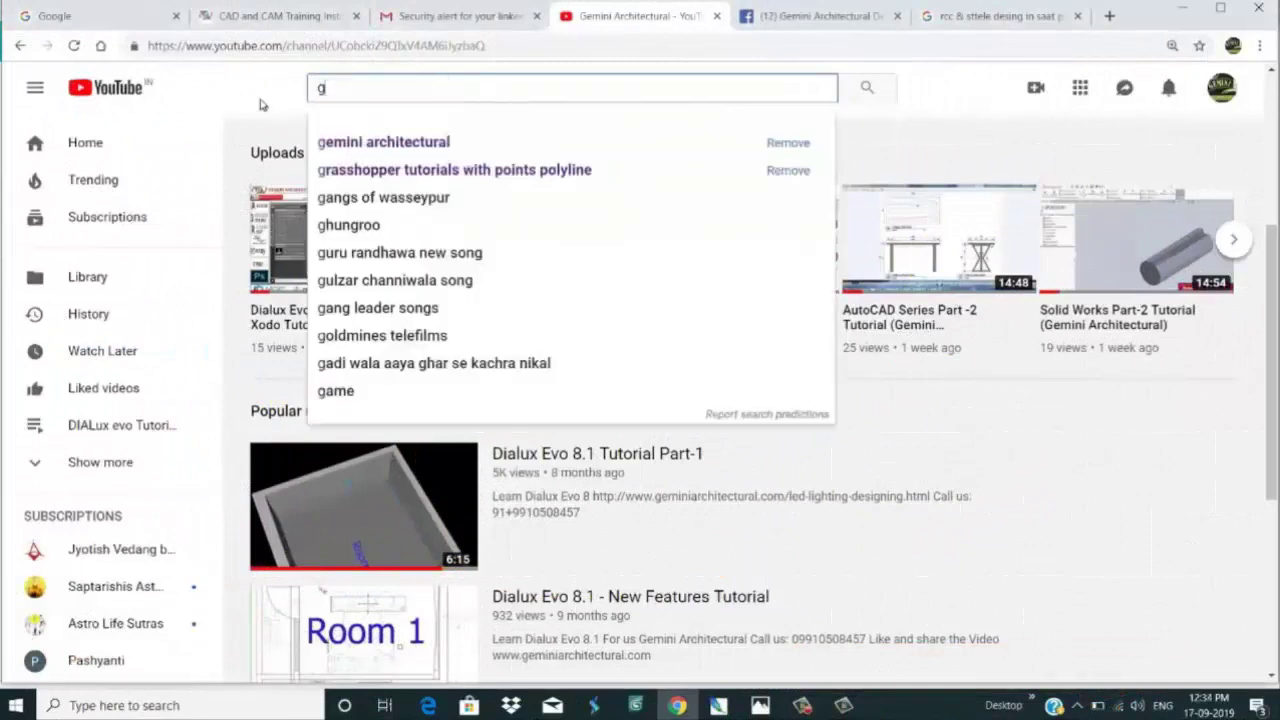
pyautogui.write('emini architectural')
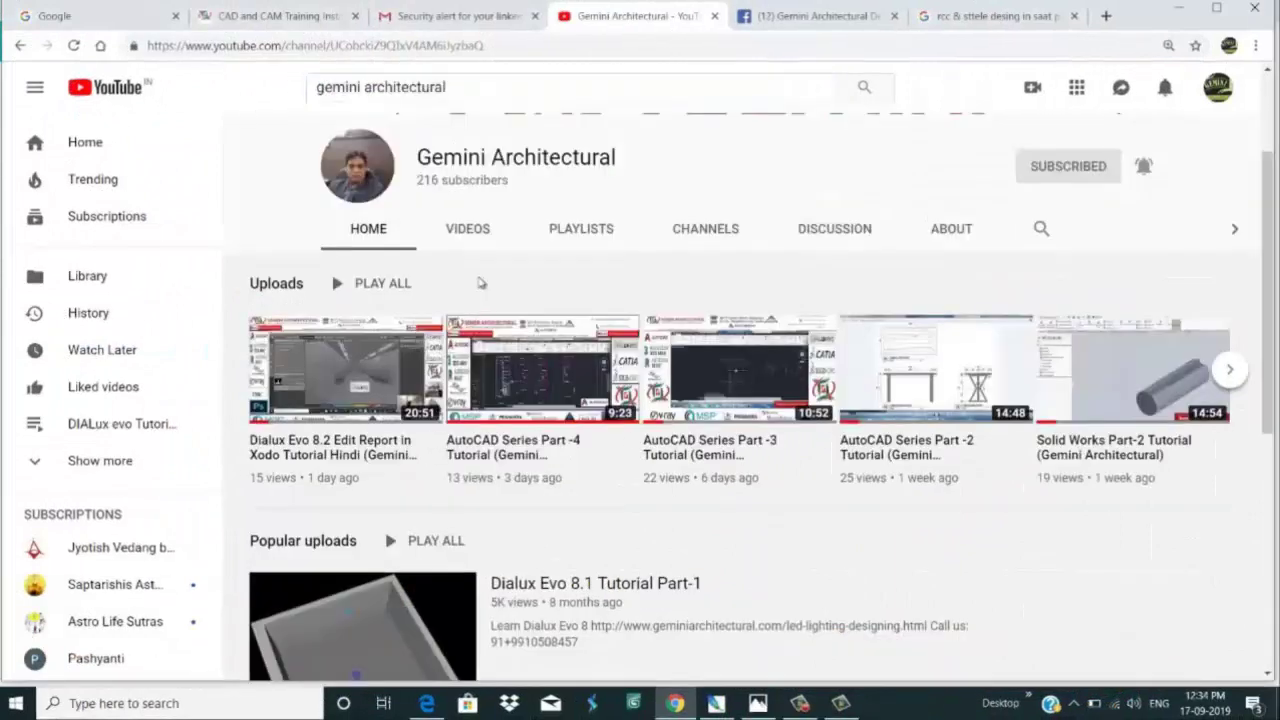
pyautogui.click(476, 233)
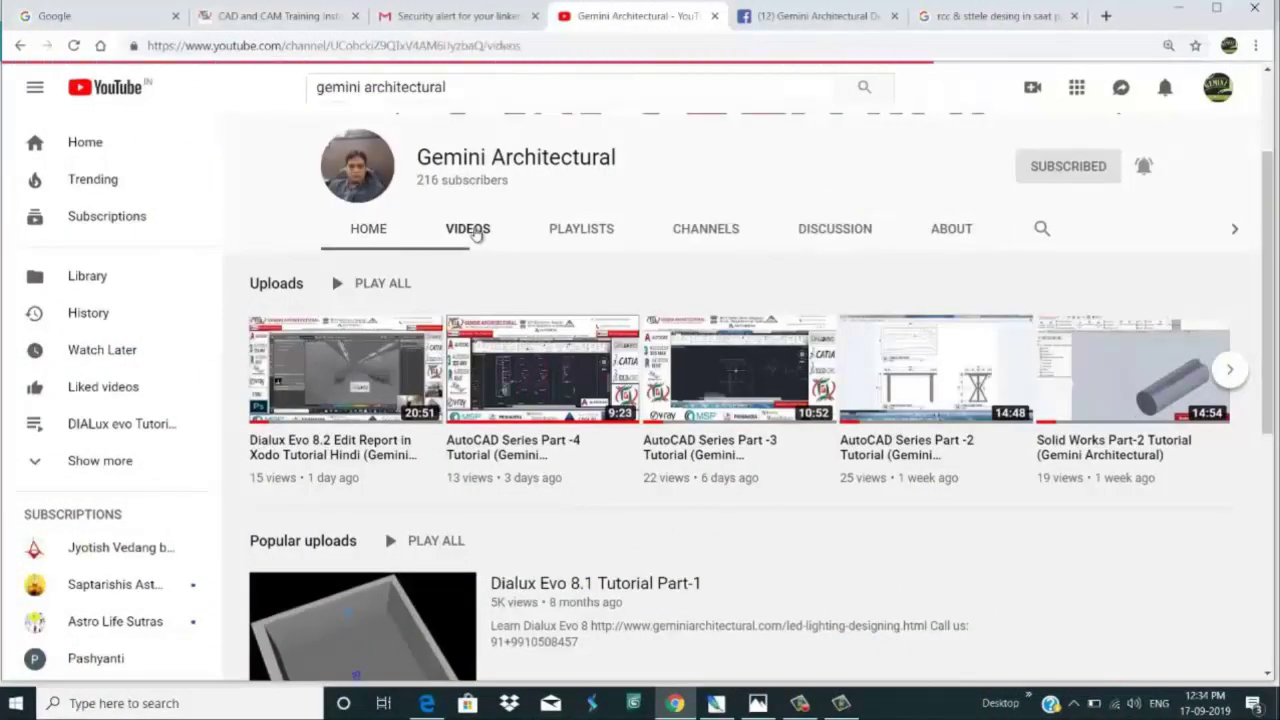
# Step: Browse the channel's uploads, then switch to the geminiarchitectural.com CAD and CAM Training tab
pyautogui.scroll(-3, 540, 330)
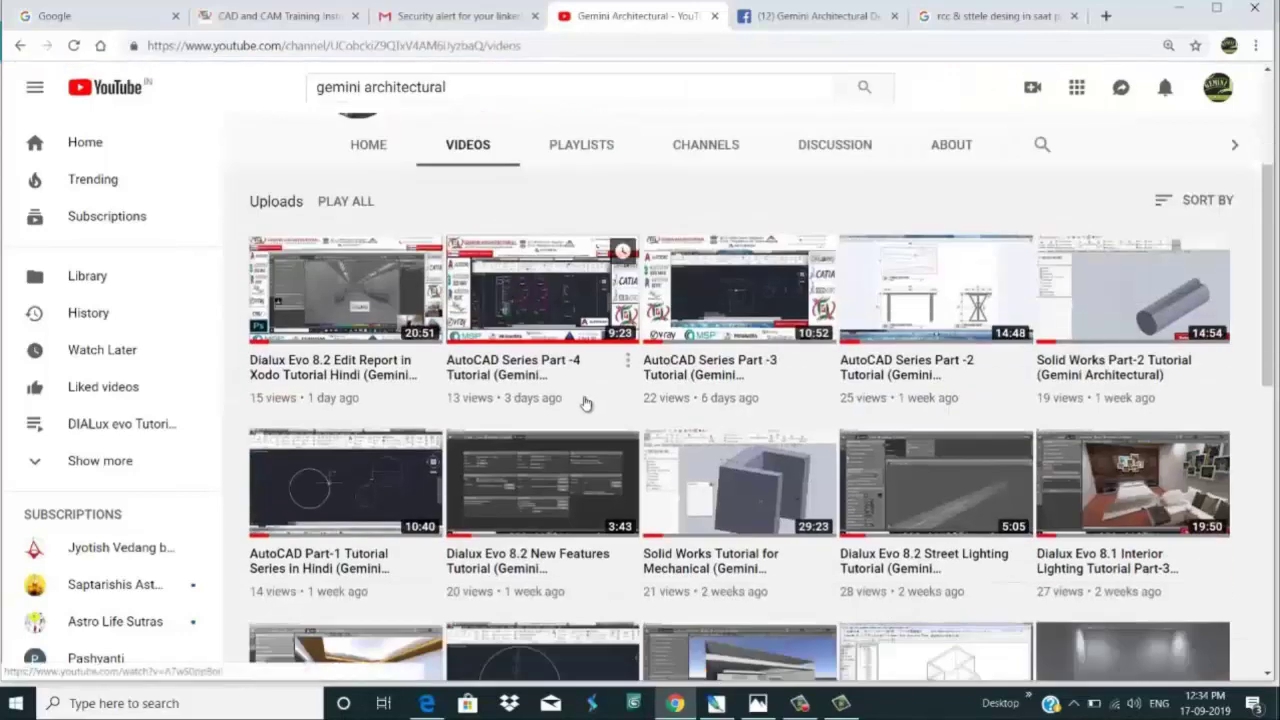
pyautogui.scroll(-2, 780, 425)
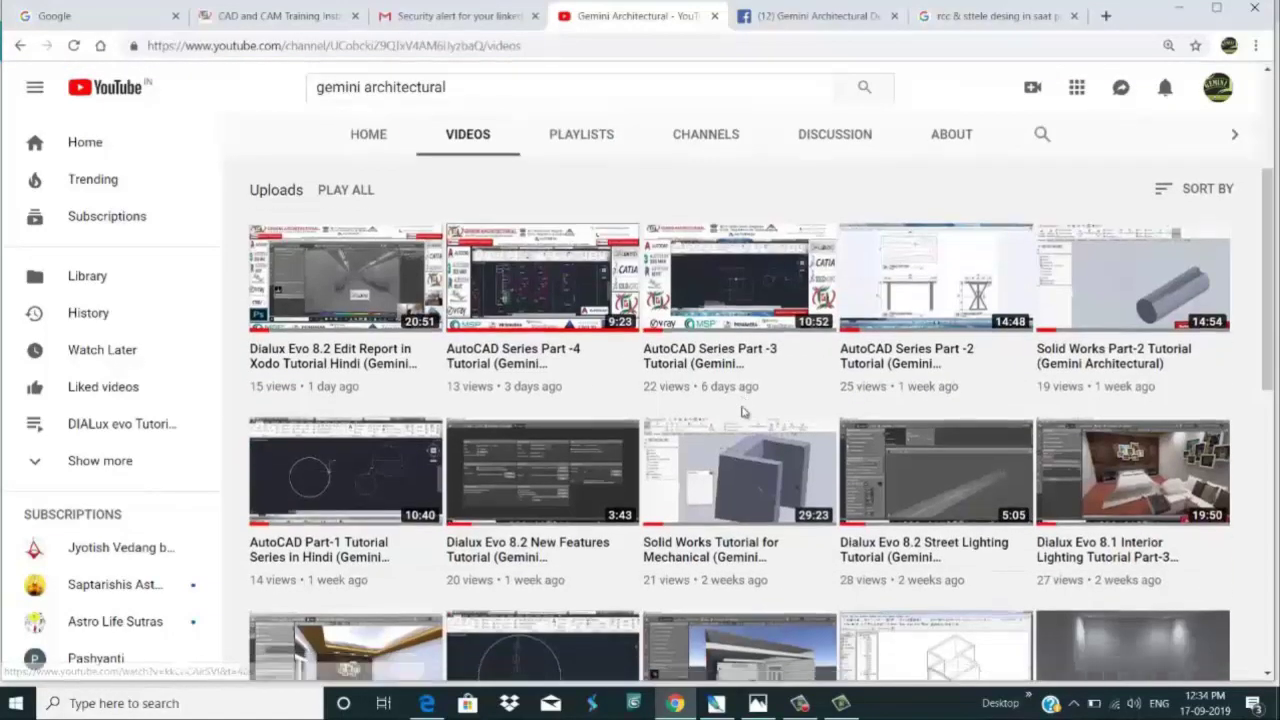
pyautogui.scroll(-2, 742, 413)
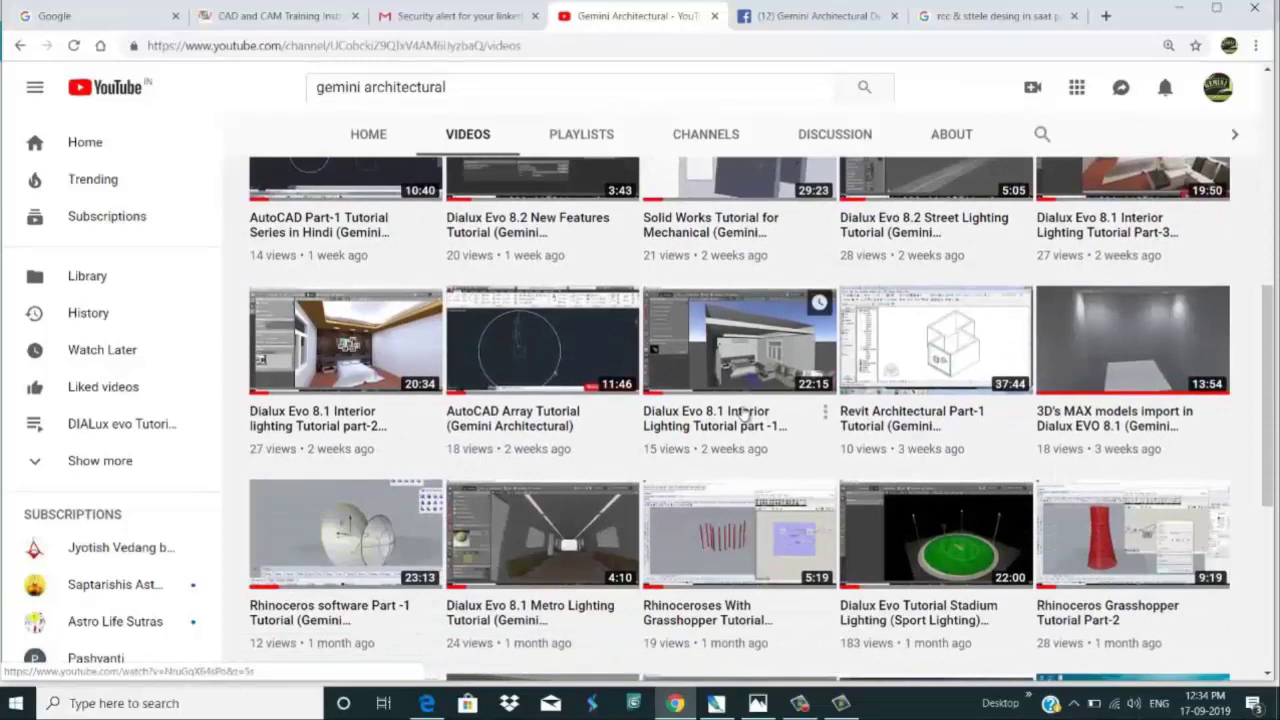
pyautogui.scroll(-2, 742, 413)
pyautogui.scroll(-1, 742, 413)
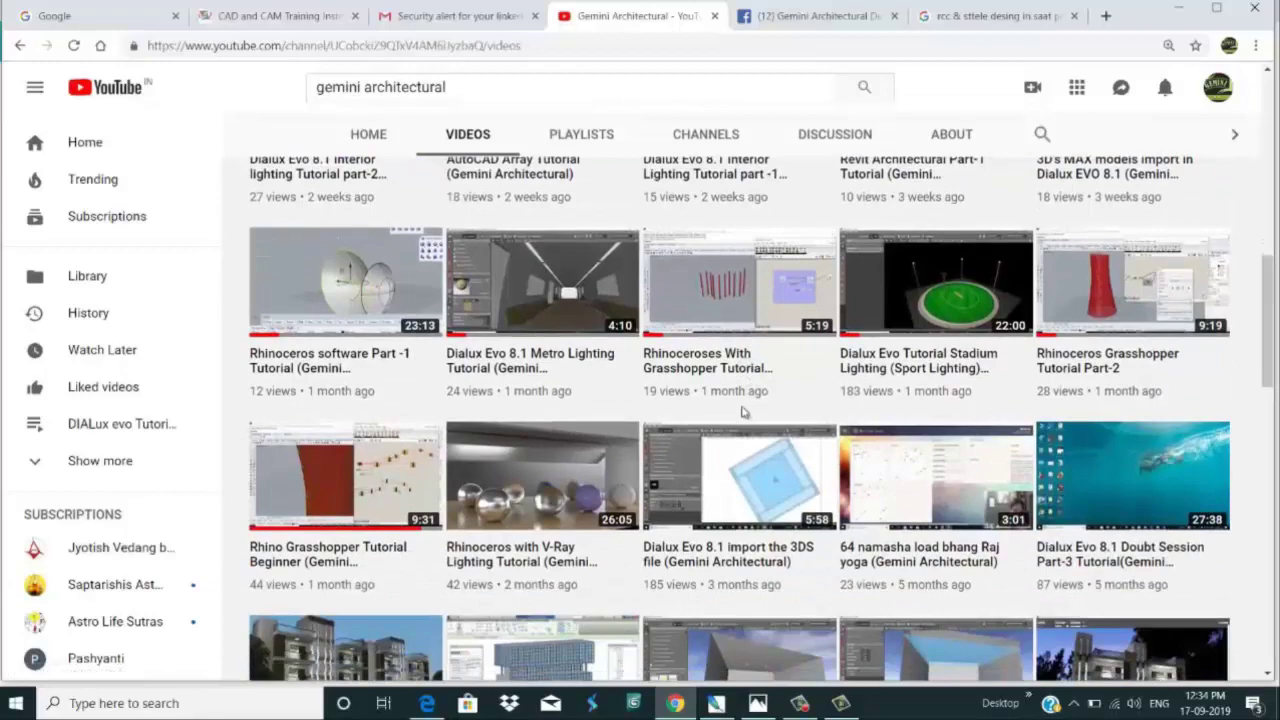
pyautogui.scroll(2, 742, 411)
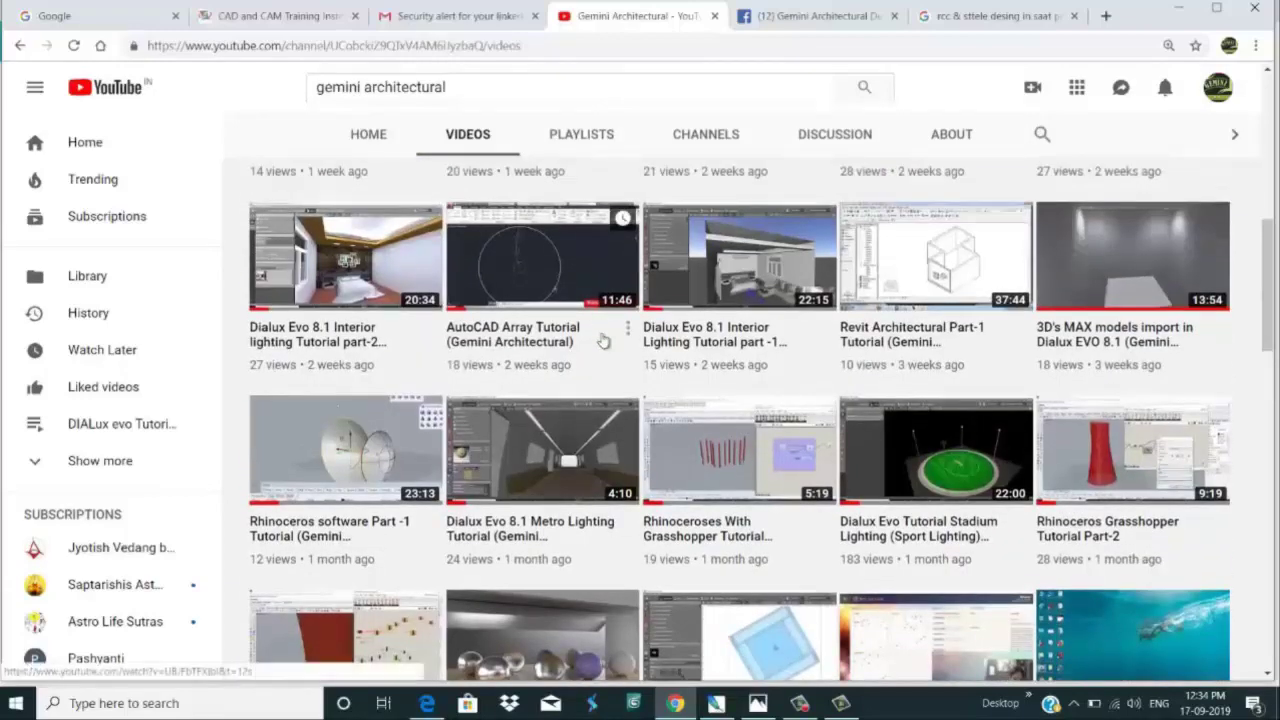
pyautogui.scroll(7, 580, 310)
pyautogui.scroll(3, 605, 337)
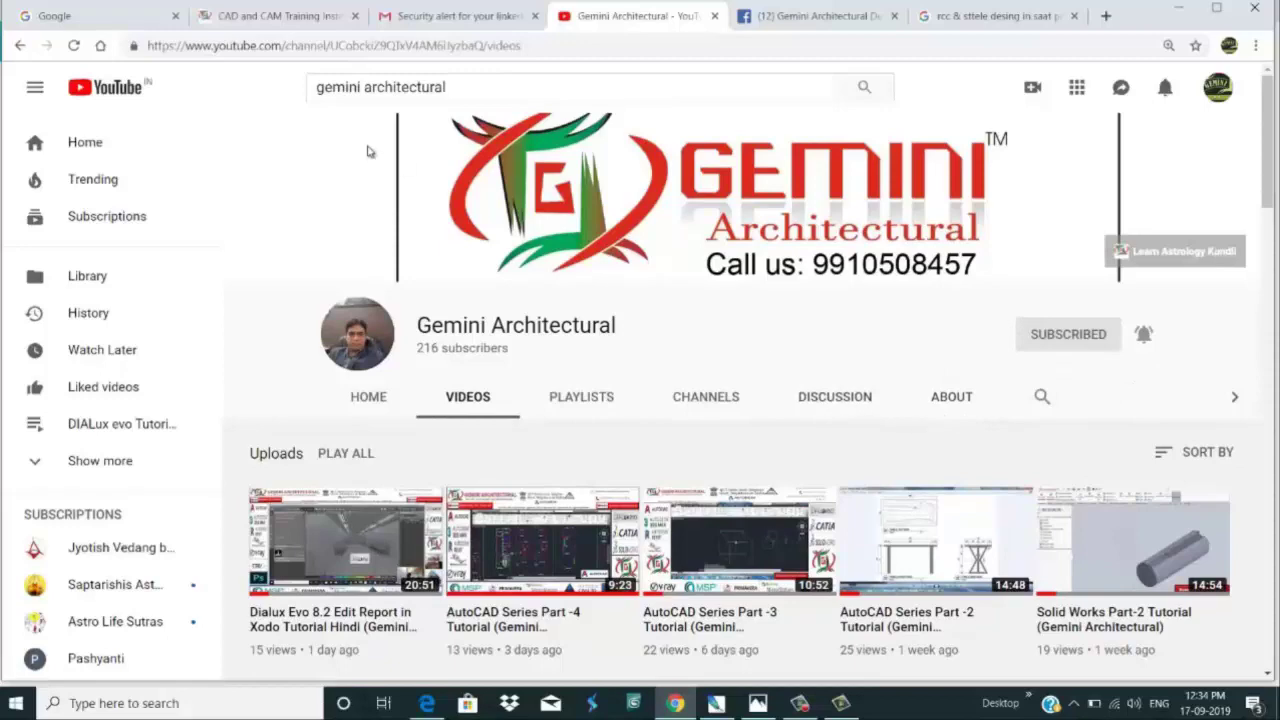
pyautogui.click(245, 18)
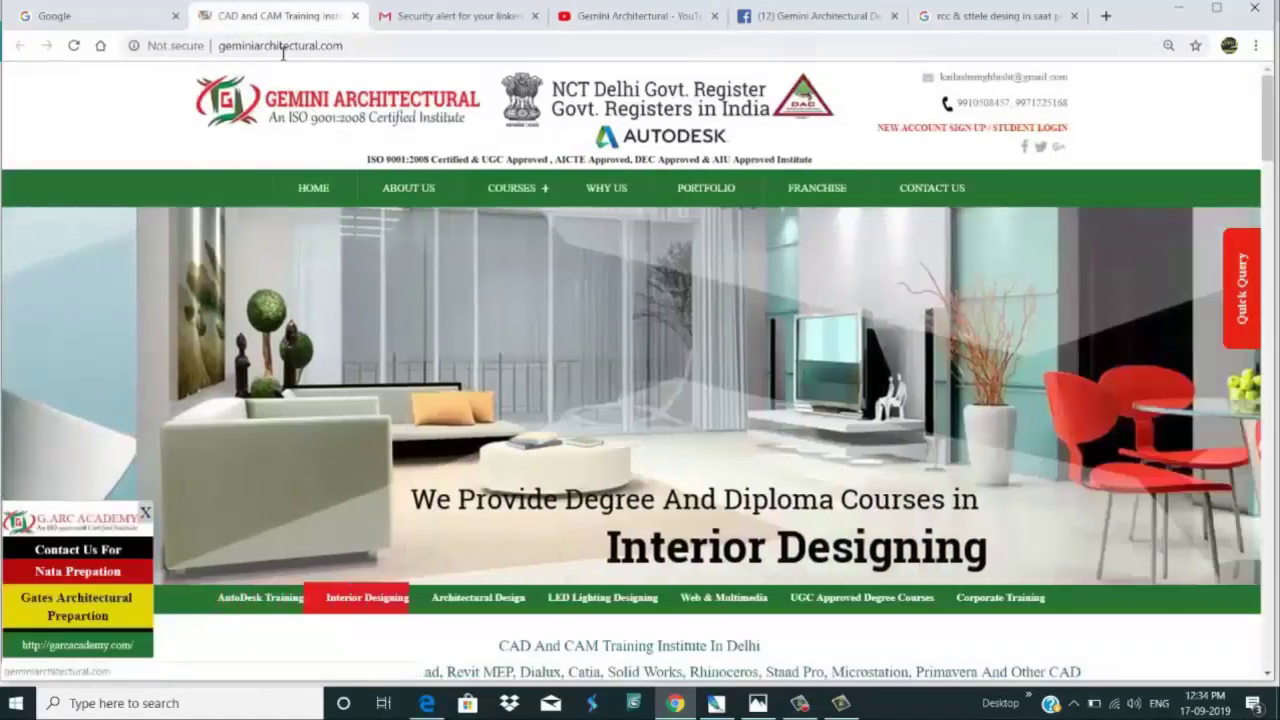